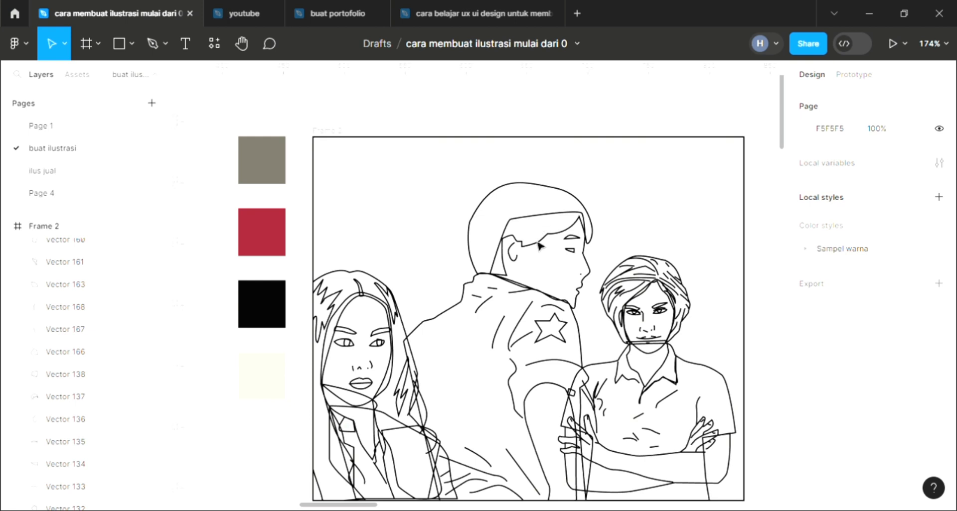
# Add a fill to the man's hair shape using the black swatch colour 040404.
pyautogui.click(538, 246)
pyautogui.click(939, 361)
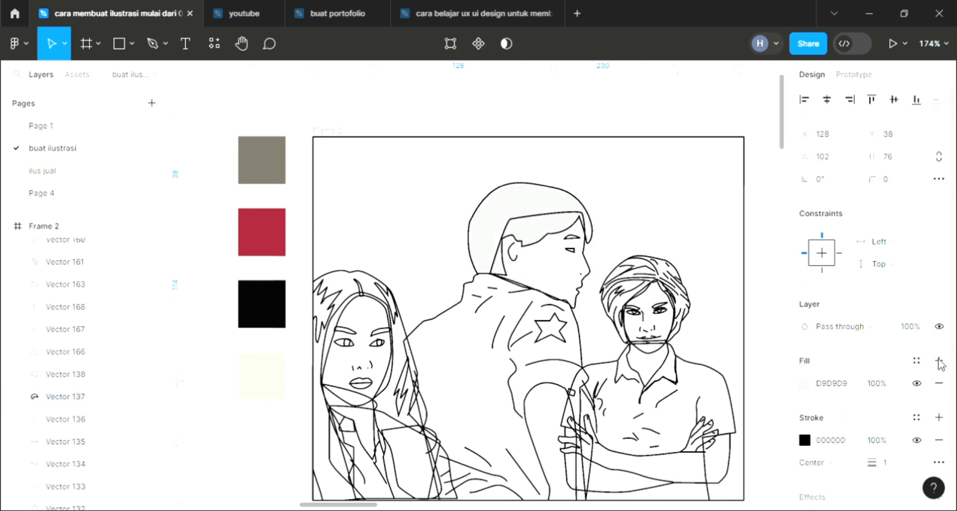
pyautogui.press('i')
pyautogui.click(251, 327)
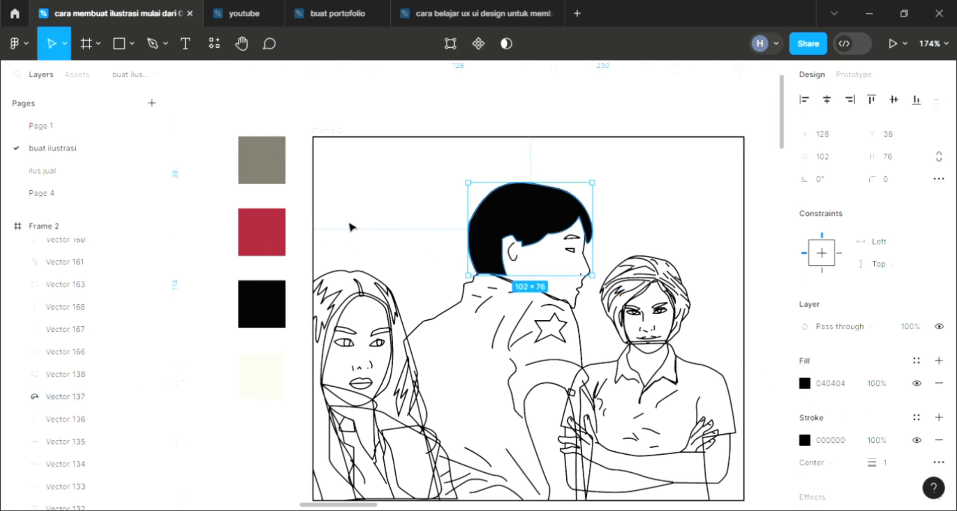
pyautogui.click(352, 224)
# Fill the man's eyebrow with the black sampled from his hair.
pyautogui.scroll(1, 580, 258)
pyautogui.scroll(3, 579, 258)
pyautogui.click(571, 230)
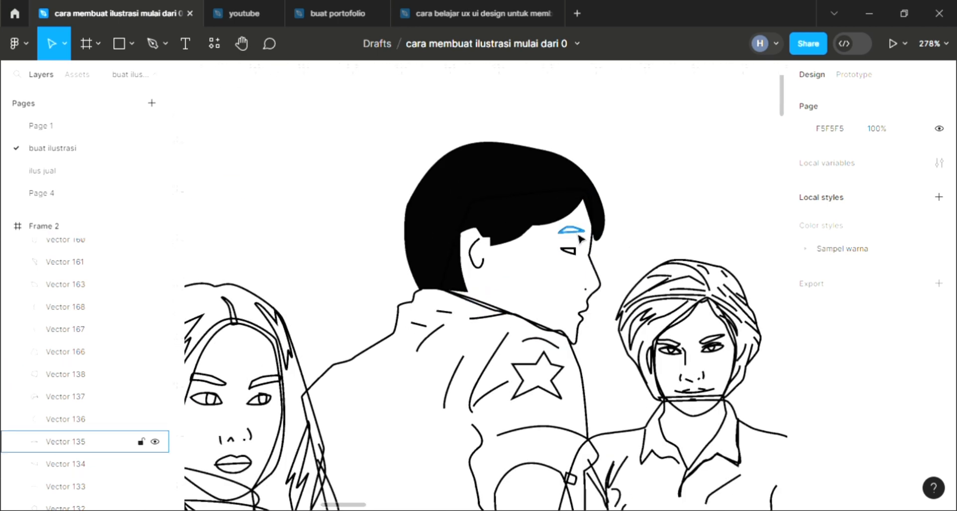
pyautogui.click(939, 360)
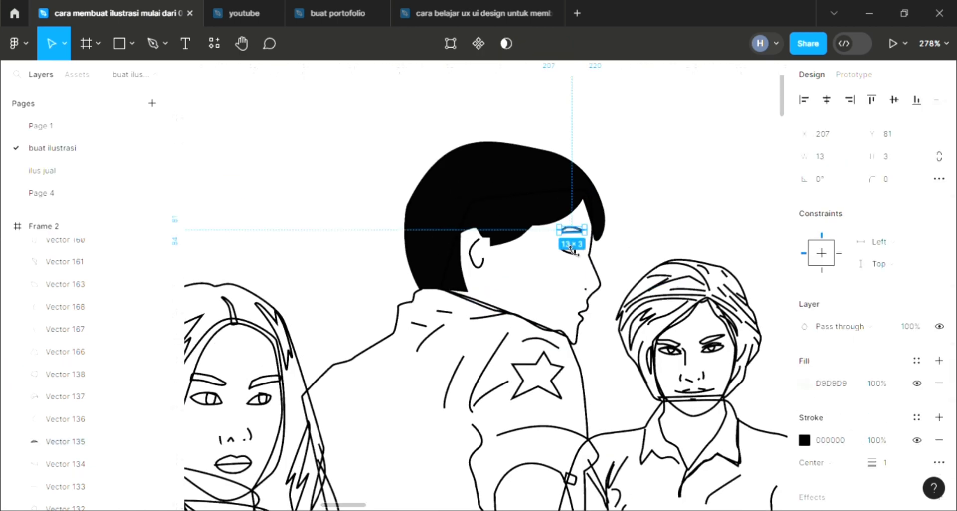
pyautogui.press('i')
pyautogui.click(567, 198)
pyautogui.click(577, 277)
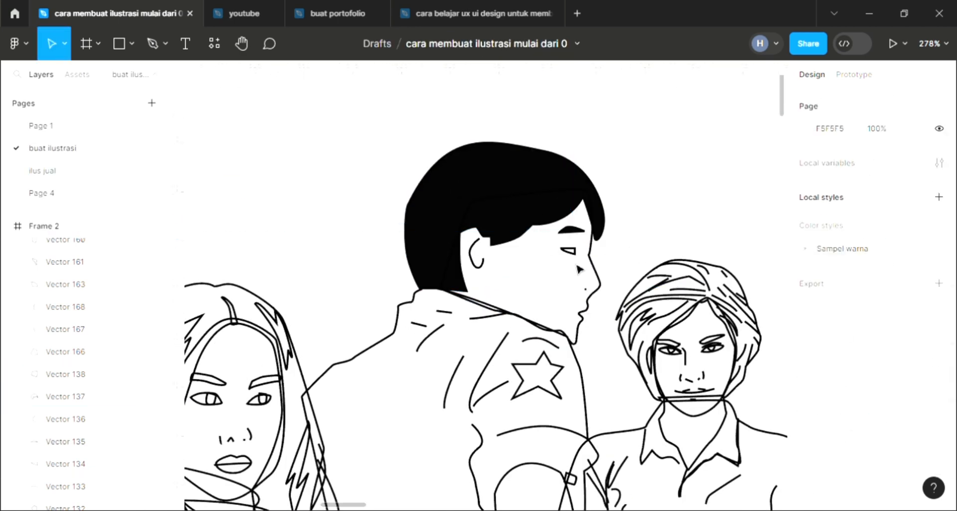
# Fill the man's eye shape with the black sampled from his hair.
pyautogui.click(578, 260)
pyautogui.click(939, 361)
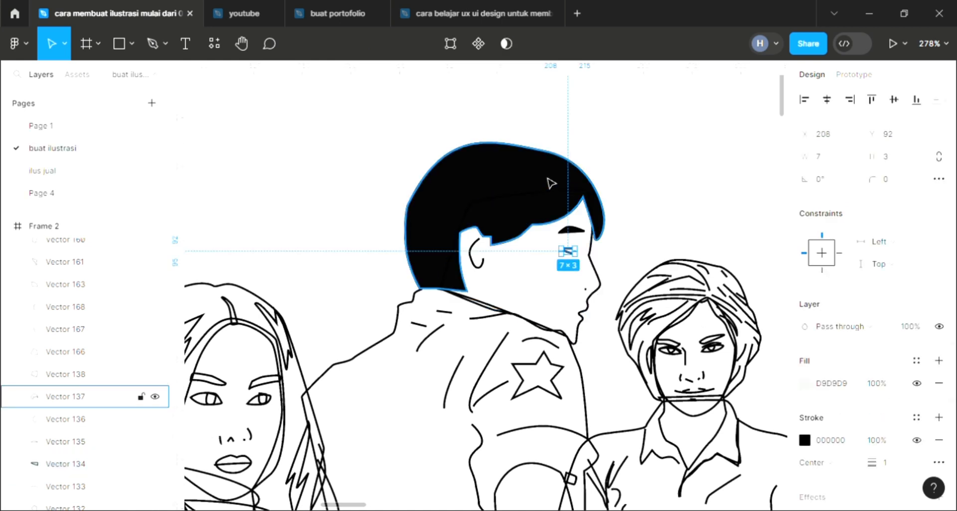
pyautogui.press('i')
pyautogui.click(552, 182)
pyautogui.click(622, 313)
# Fill the man's face with the cream swatch colour FFE2D3 and send the shape to the back.
pyautogui.click(583, 344)
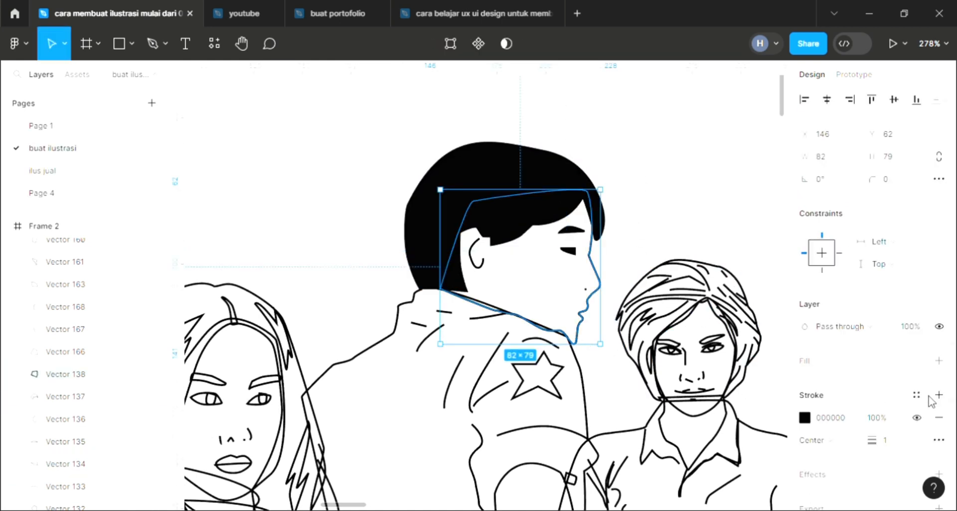
pyautogui.click(939, 360)
pyautogui.scroll(-3, 453, 323)
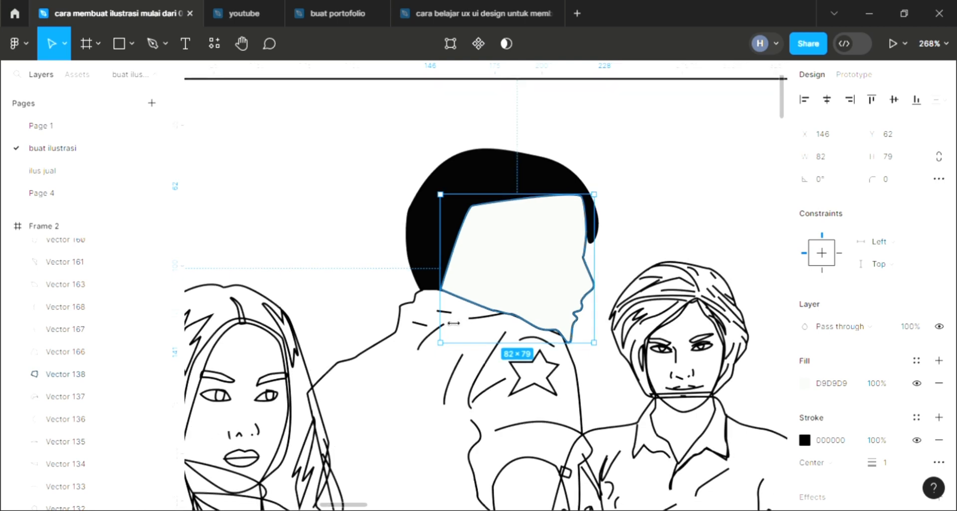
pyautogui.scroll(-3, 453, 323)
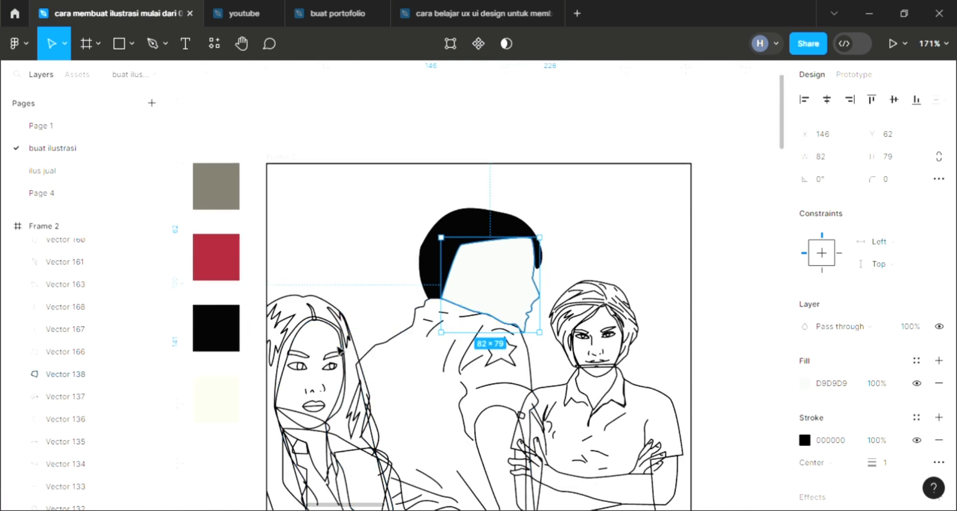
pyautogui.press('i')
pyautogui.click(211, 394)
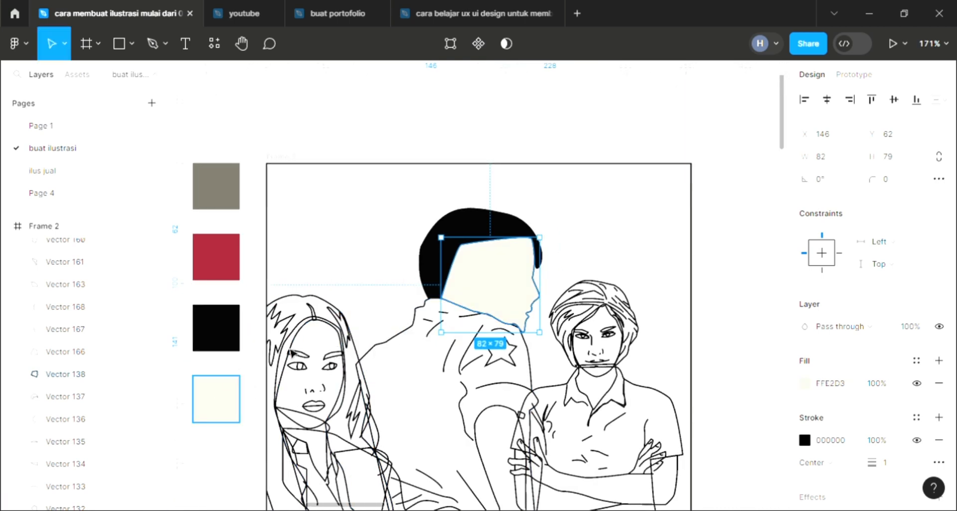
pyautogui.press('[')
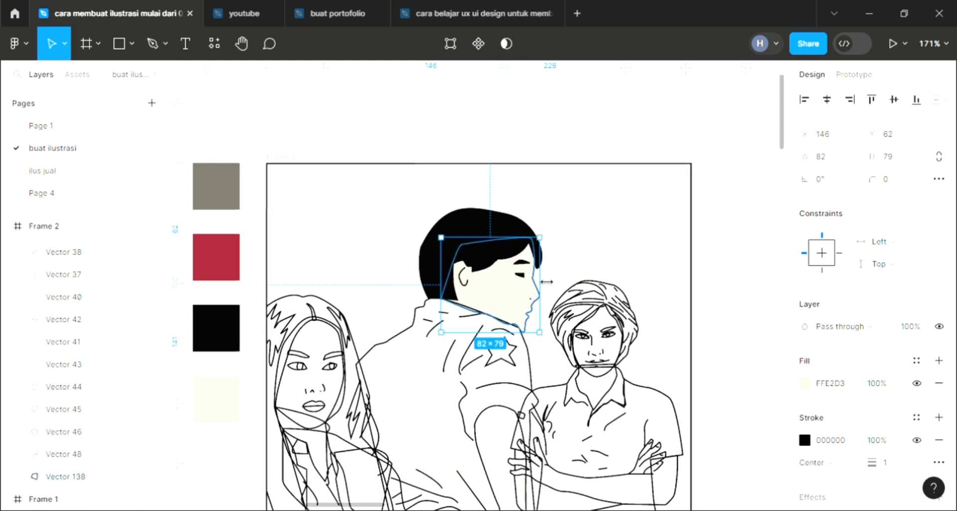
pyautogui.click(602, 253)
# Fill the star on the man's jacket sleeve with the red swatch colour.
pyautogui.scroll(-3, 590, 294)
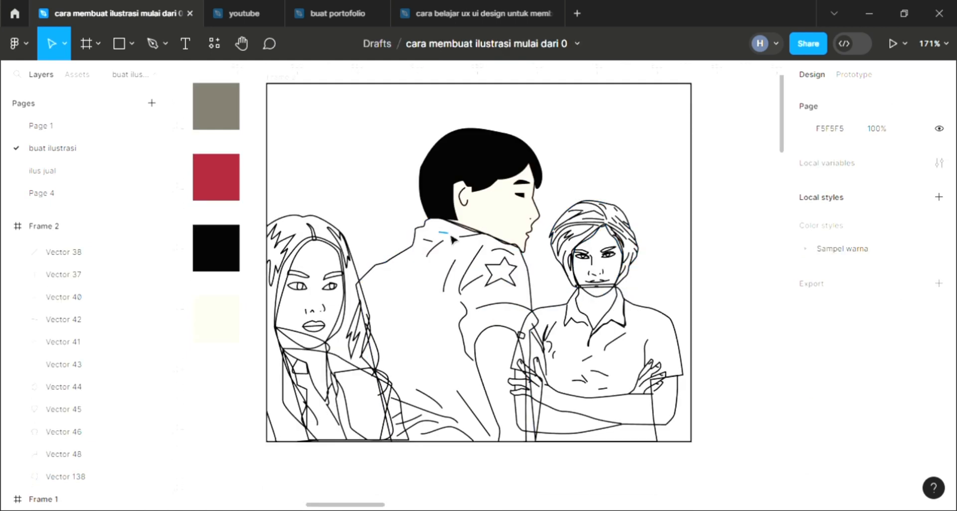
pyautogui.click(502, 287)
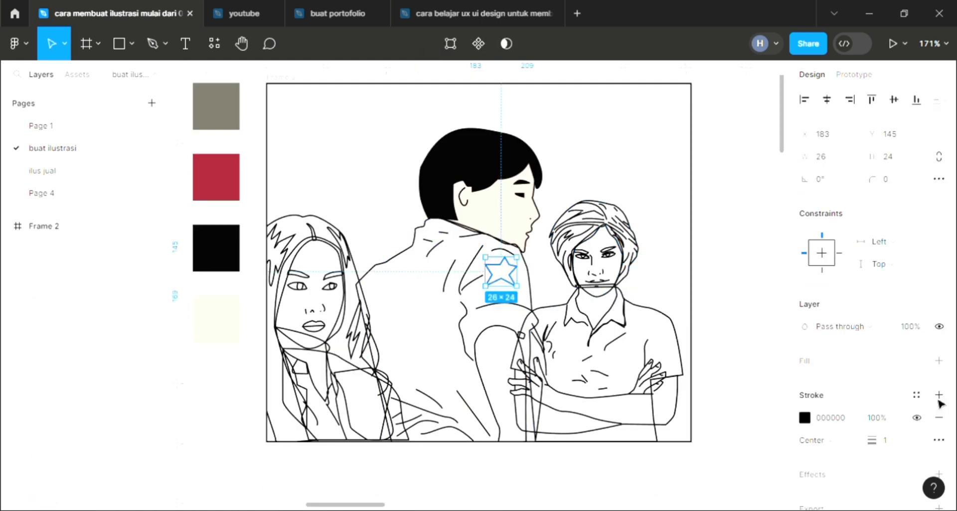
pyautogui.click(941, 362)
pyautogui.scroll(1, 261, 331)
pyautogui.press('i')
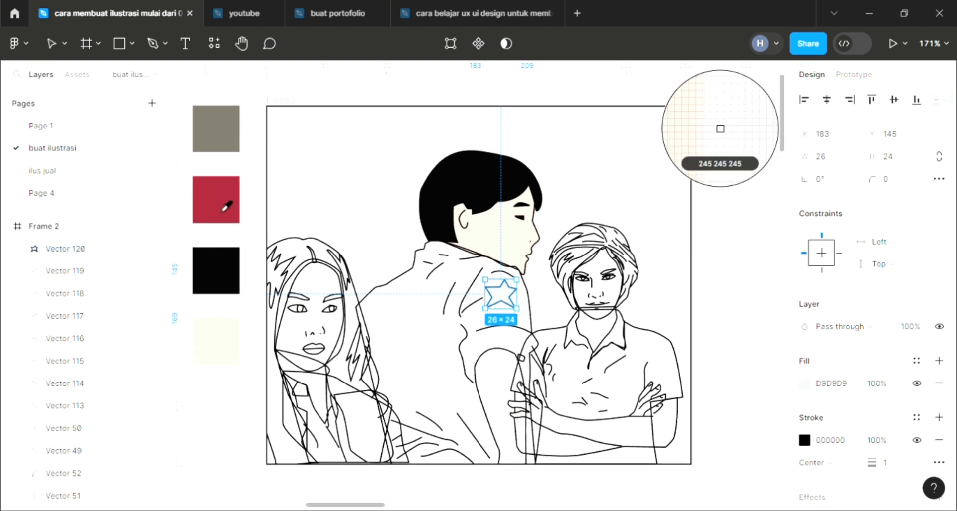
pyautogui.click(226, 206)
pyautogui.press('Escape')
# Fill the man's jacket with the grey swatch colour 747064 and send the shape to the back.
pyautogui.click(391, 296)
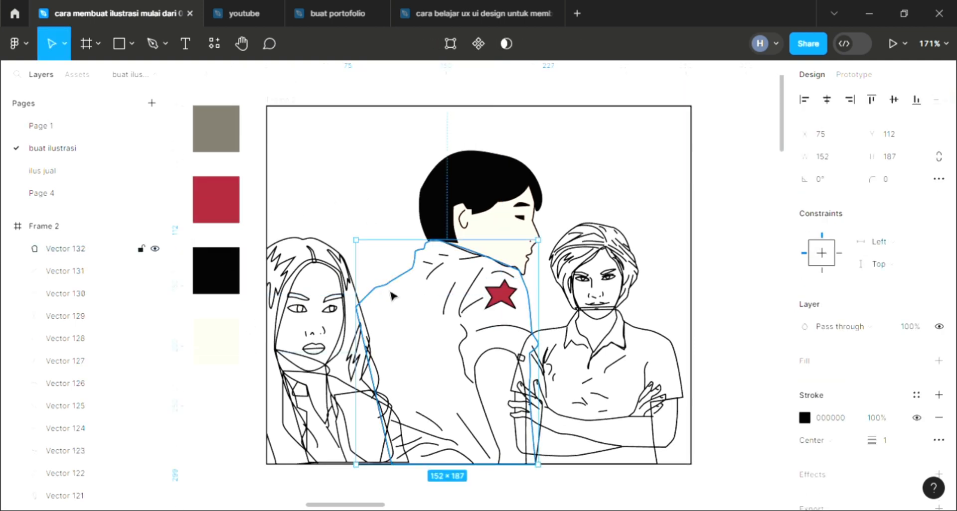
pyautogui.click(939, 360)
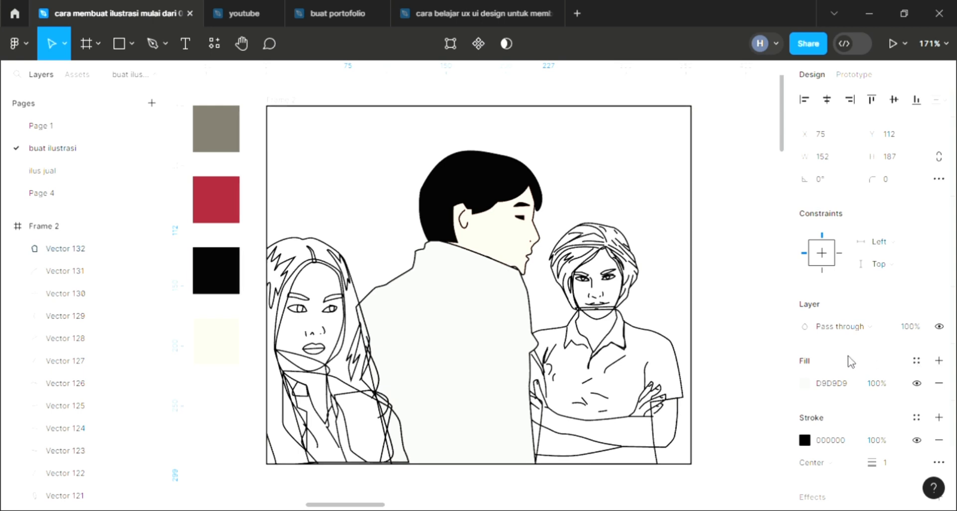
pyautogui.press('i')
pyautogui.click(225, 139)
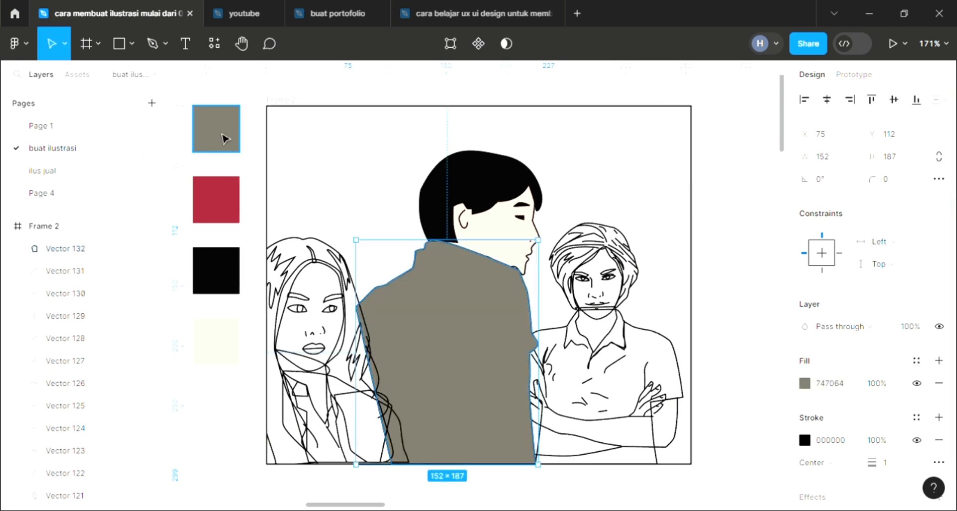
pyautogui.hotkey('ctrl', 'shift', '[')
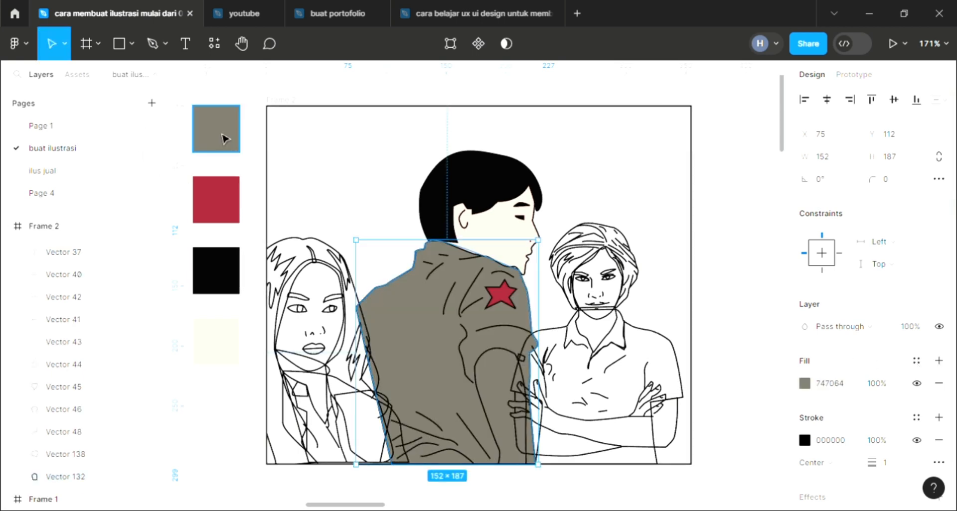
# Change the jacket's fill to the olive brown 6A5822.
pyautogui.click(804, 383)
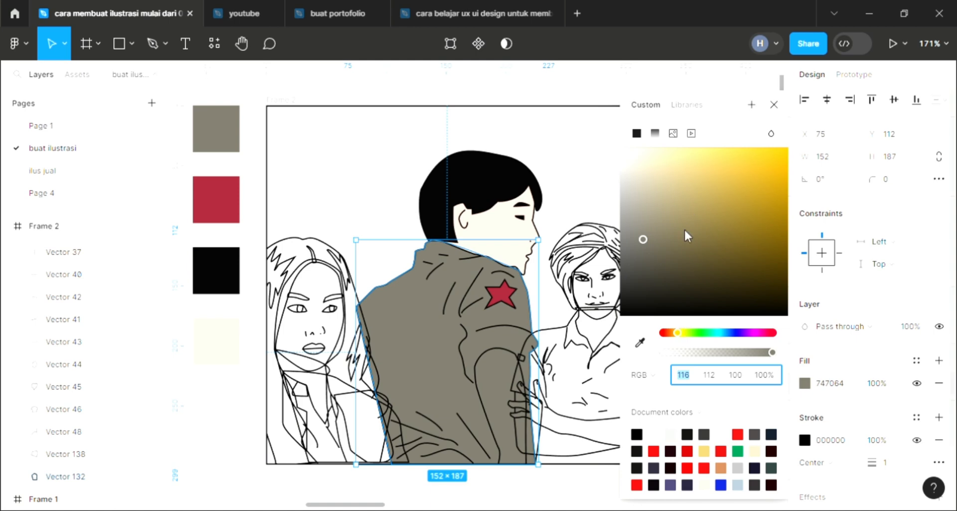
pyautogui.click(734, 247)
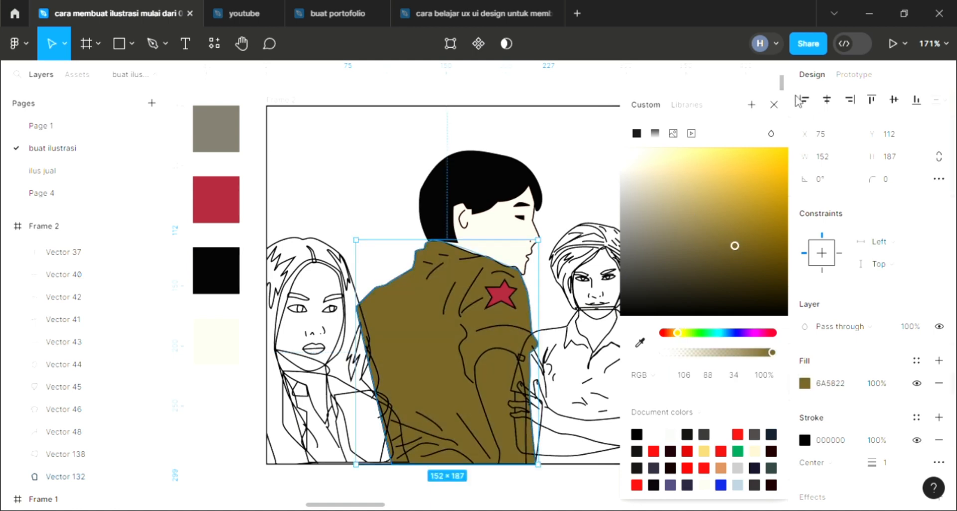
pyautogui.click(770, 111)
pyautogui.click(666, 179)
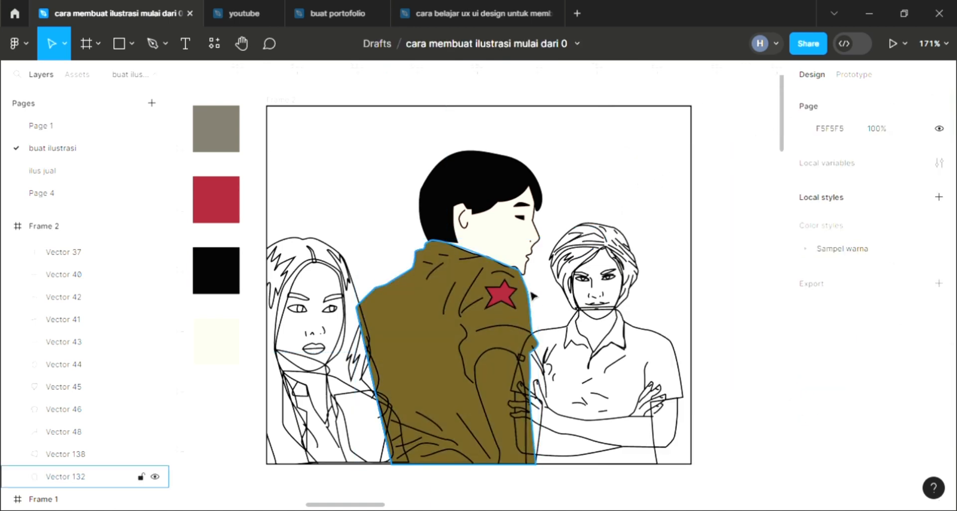
# Add the default D9D9D9 fill to the jagged highlight shapes in the long-haired woman's hair.
pyautogui.scroll(3, 449, 319)
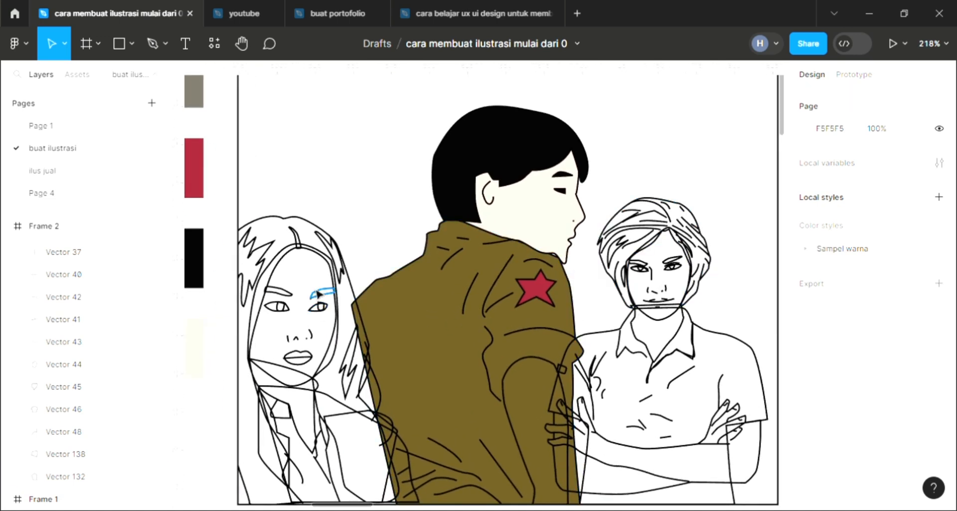
pyautogui.click(346, 279)
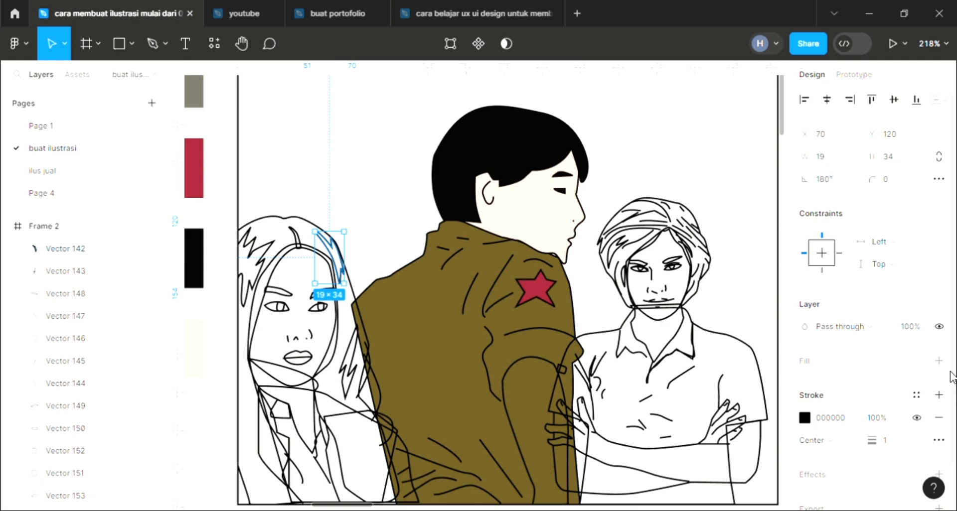
pyautogui.click(939, 361)
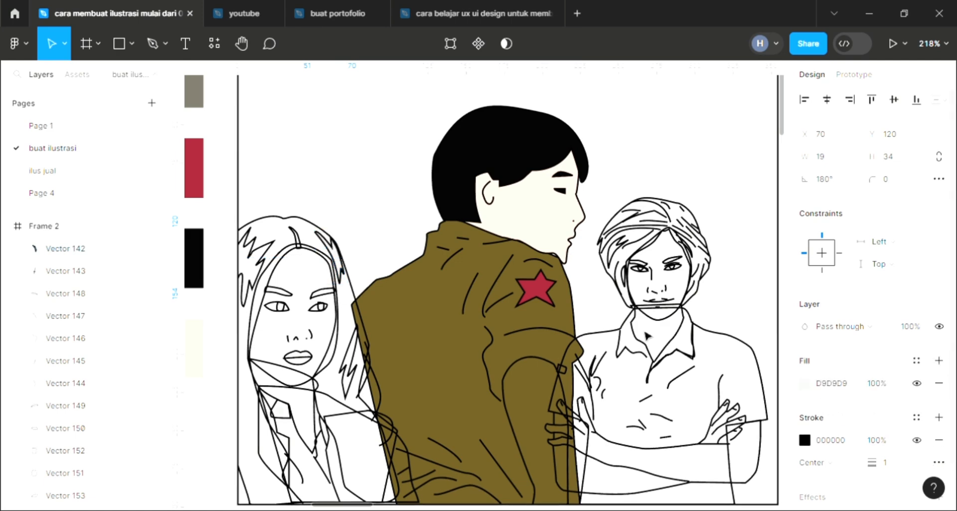
pyautogui.click(251, 294)
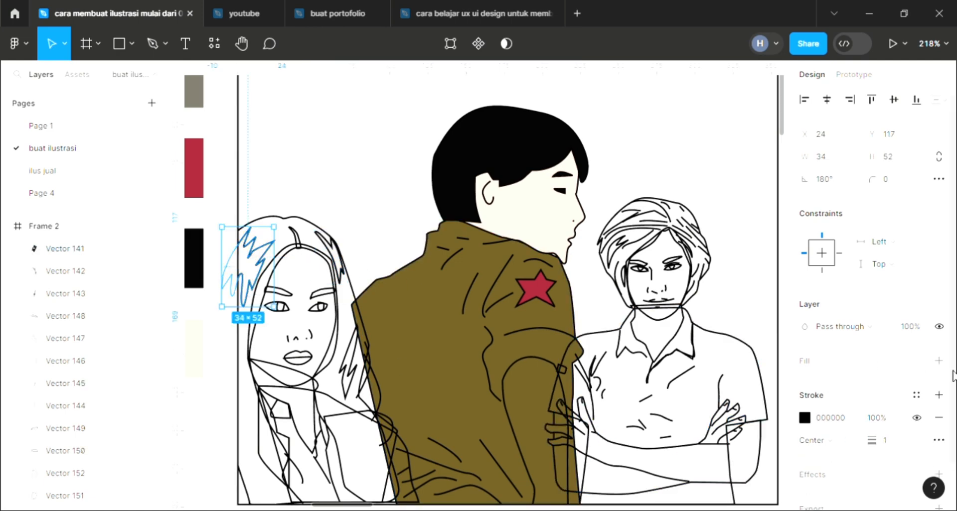
pyautogui.click(65, 294)
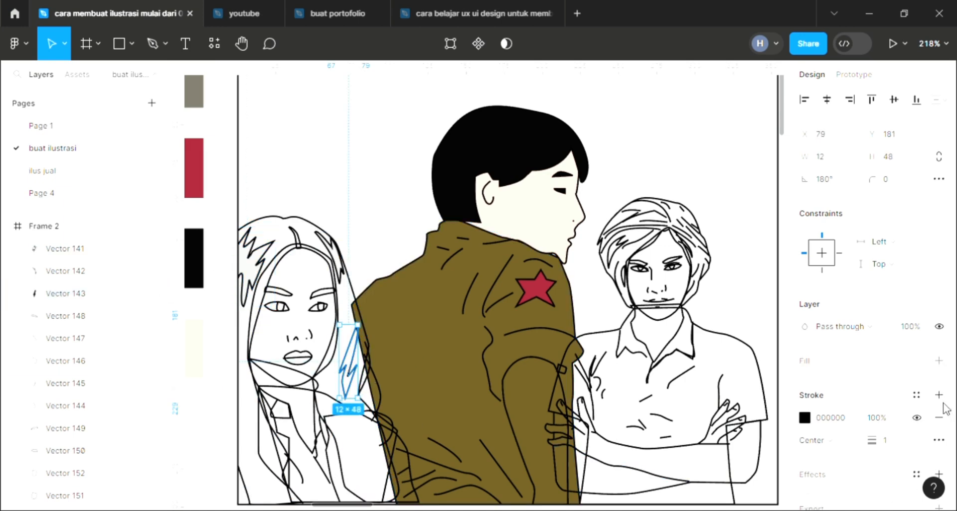
pyautogui.click(939, 360)
pyautogui.scroll(-1, 424, 416)
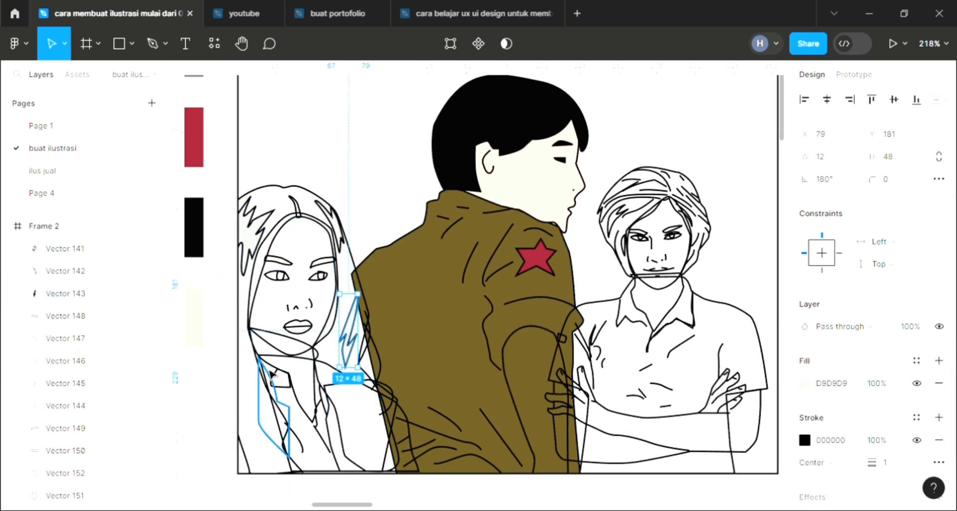
# Fill the long-haired woman's hair with black 040404 sampled from the man's hair and send the shape to the back.
pyautogui.click(251, 461)
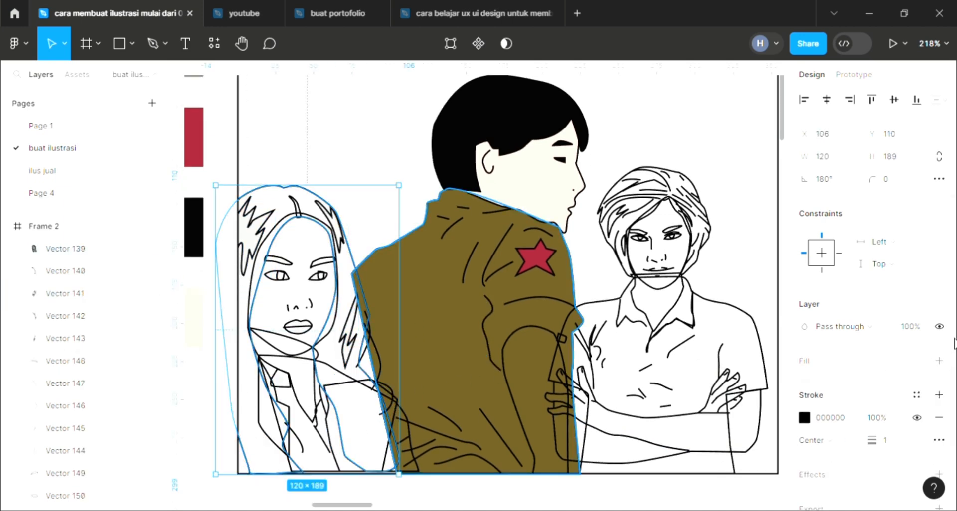
pyautogui.click(939, 361)
pyautogui.press('i')
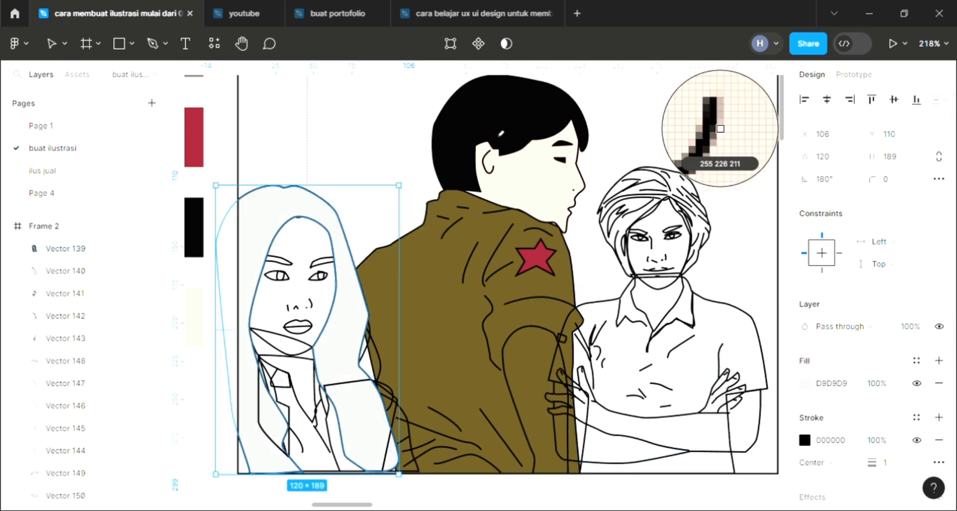
pyautogui.click(508, 104)
pyautogui.hotkey('ctrl', 'shift', '[')
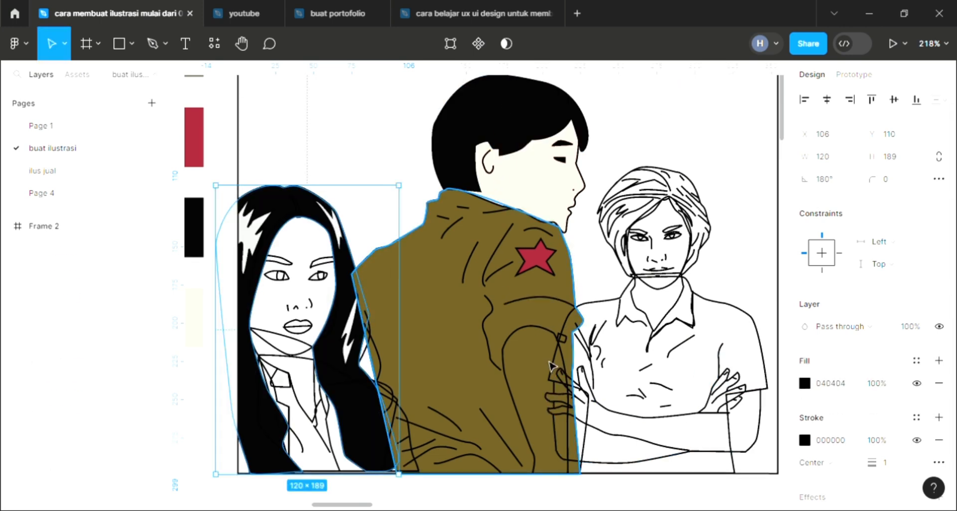
pyautogui.click(335, 191)
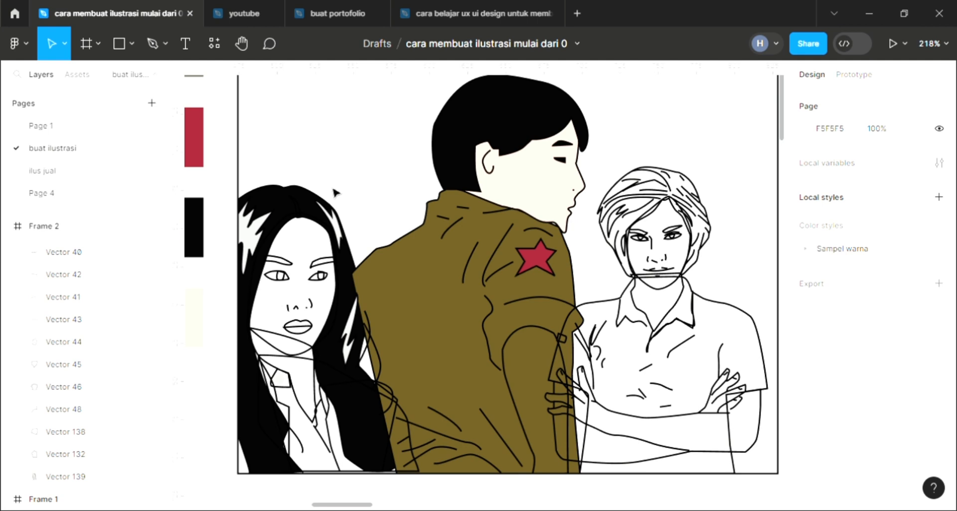
# Fill both of the long-haired woman's eyebrows with black 040404 sampled from the man's hair.
pyautogui.click(321, 273)
pyautogui.click(939, 360)
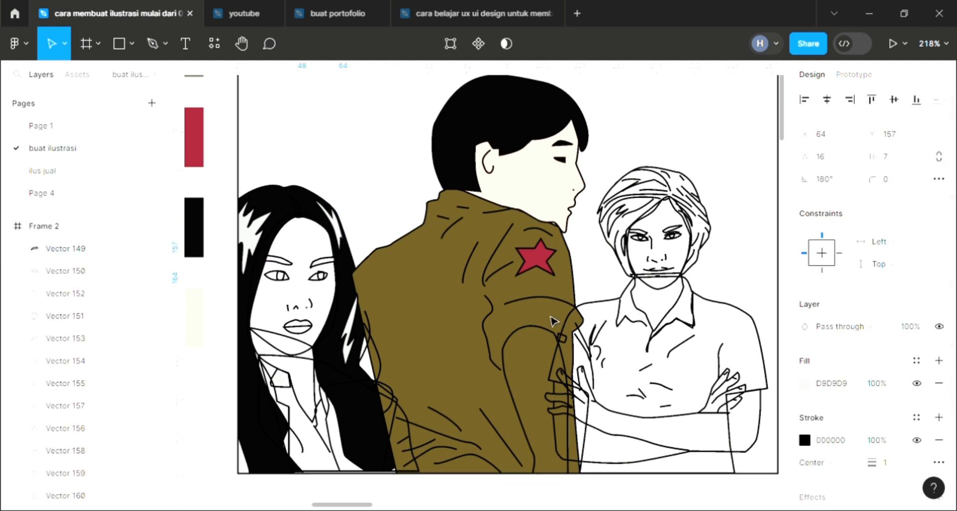
pyautogui.press('i')
pyautogui.click(485, 120)
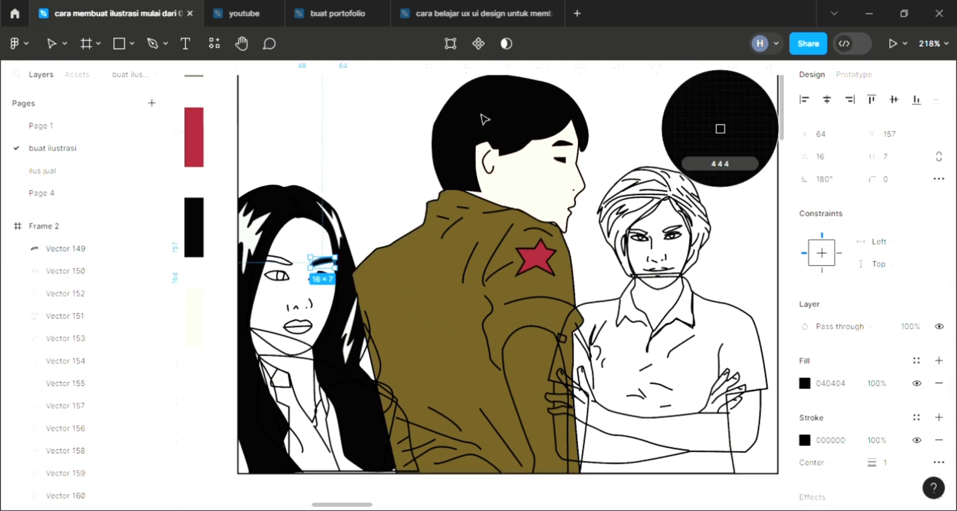
pyautogui.click(277, 259)
pyautogui.click(939, 360)
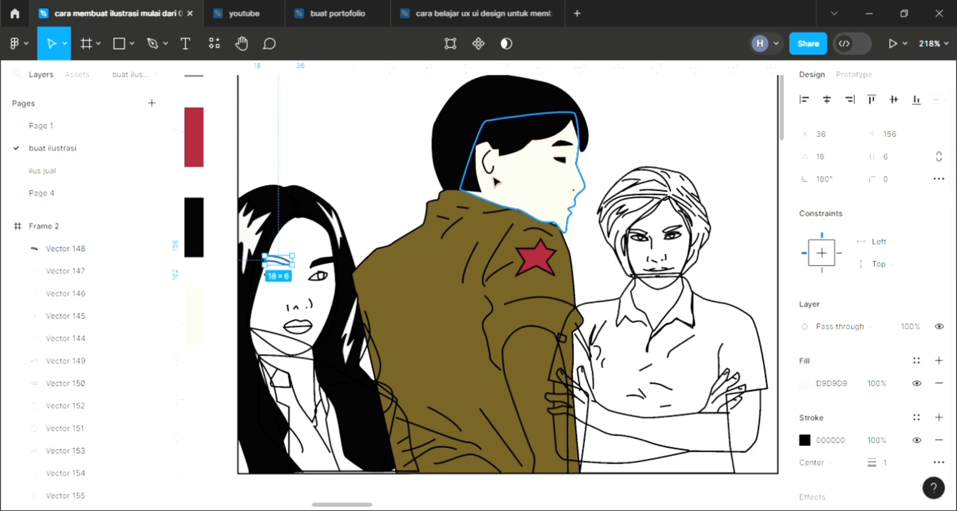
pyautogui.press('i')
pyautogui.click(475, 123)
pyautogui.click(357, 193)
pyautogui.scroll(5, 282, 277)
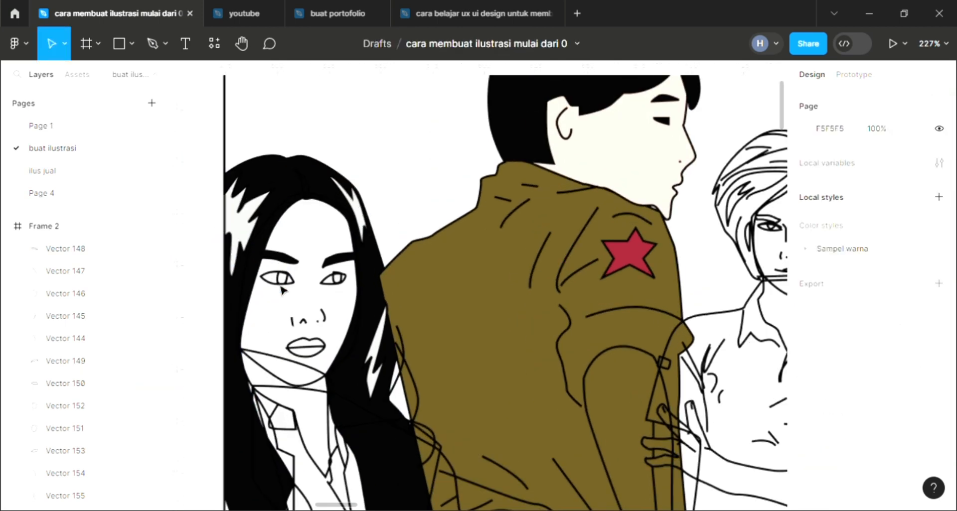
# Fill the long-haired woman's left eye outline with white FFFFFF sampled from her face.
pyautogui.click(282, 277)
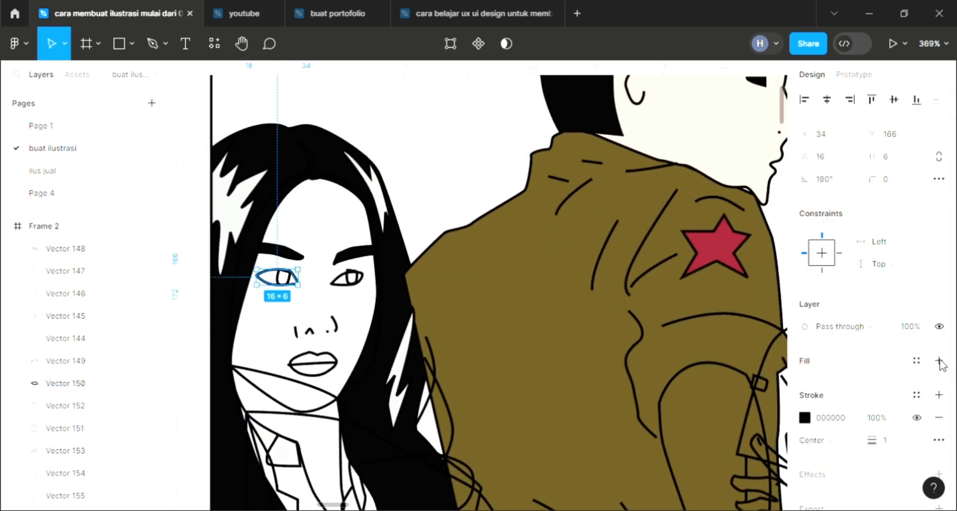
pyautogui.click(938, 360)
pyautogui.scroll(3, 336, 309)
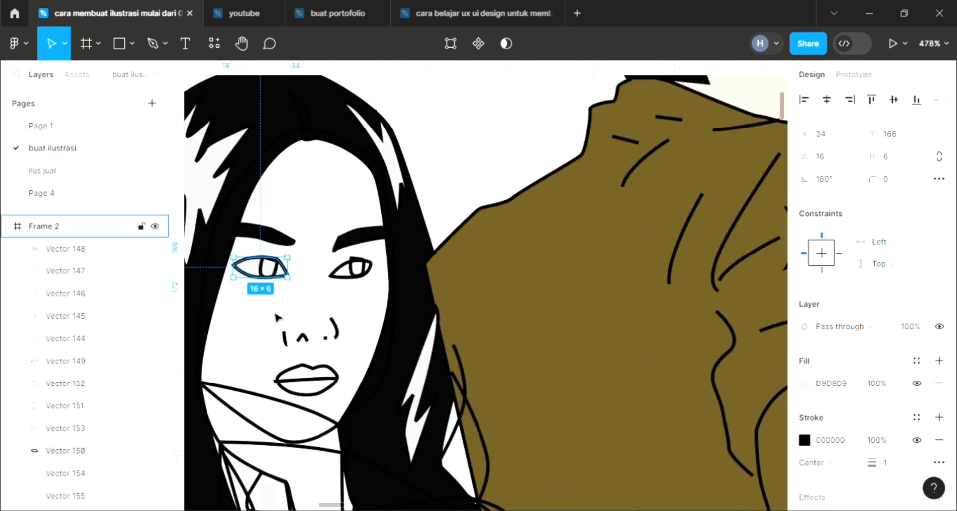
pyautogui.press('i')
pyautogui.click(325, 198)
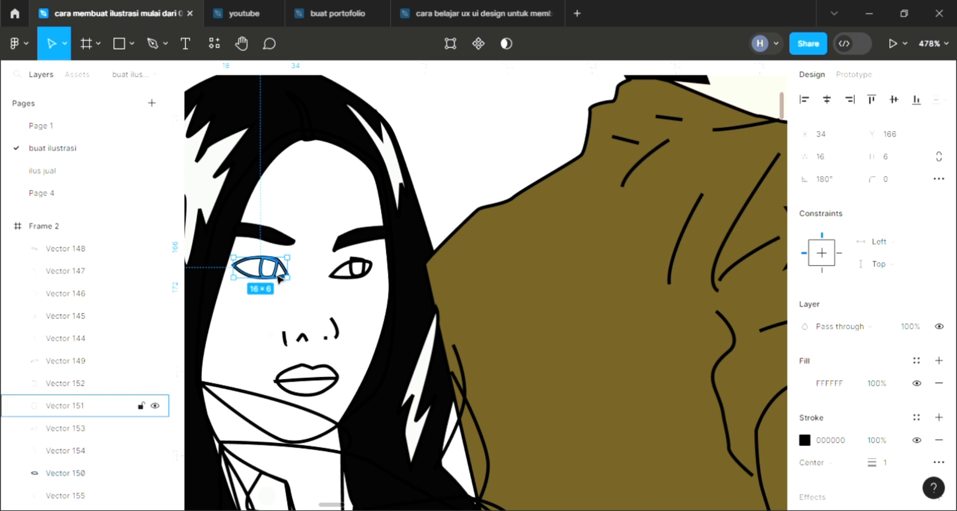
# Fill the iris of the long-haired woman's left eye with black sampled from her hair.
pyautogui.click(278, 274)
pyautogui.click(939, 360)
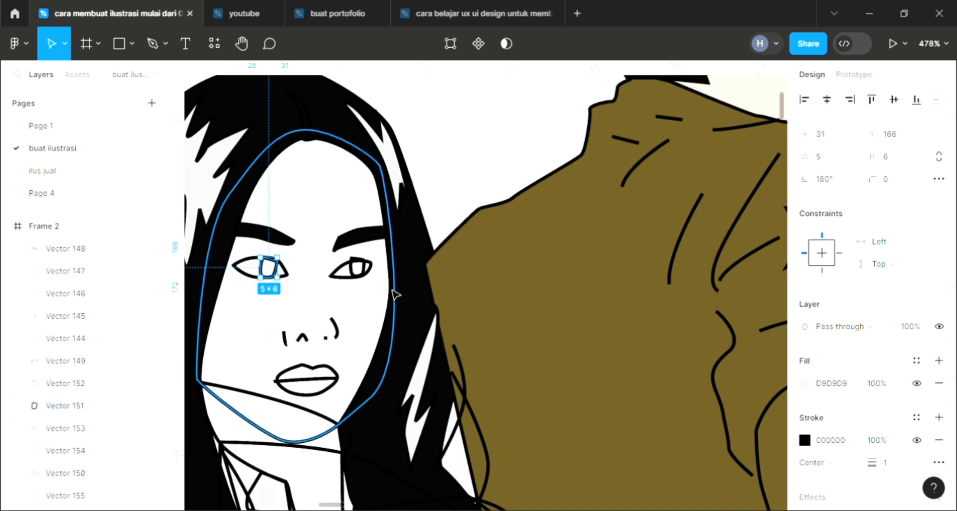
pyautogui.press('i')
pyautogui.click(403, 250)
pyautogui.click(306, 220)
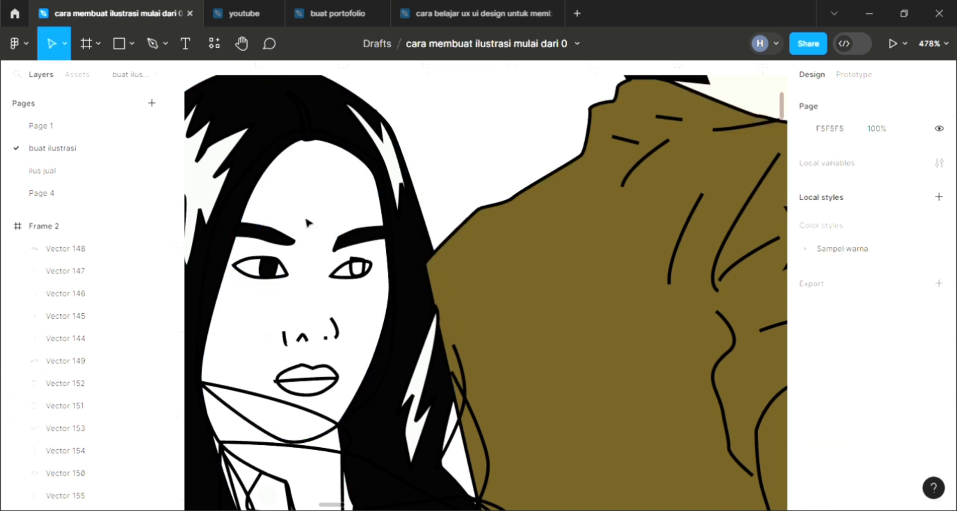
# Fill the iris of the long-haired woman's right eye with black sampled from her hair.
pyautogui.click(360, 273)
pyautogui.click(938, 361)
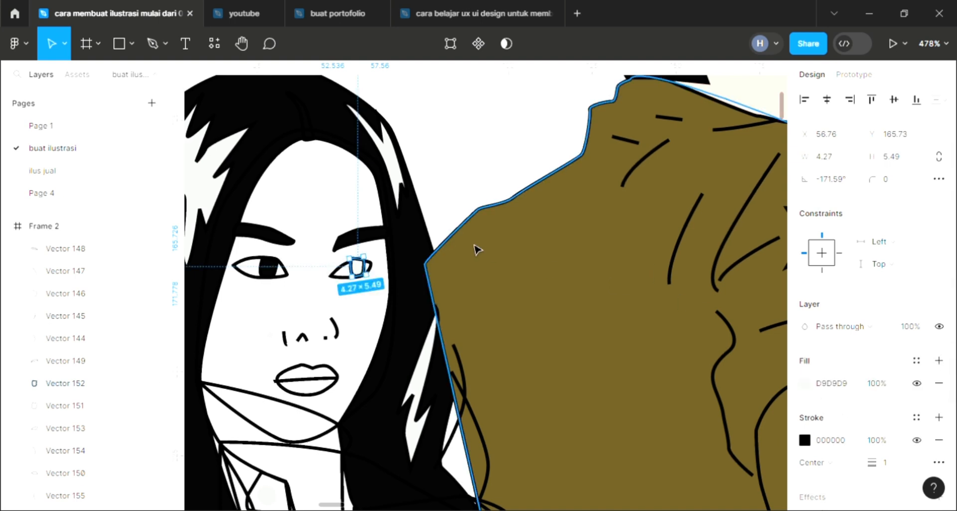
pyautogui.press('i')
pyautogui.click(421, 258)
pyautogui.click(369, 309)
# Fill the long-haired woman's right eye outline with white FFFFFF sampled from her face, replacing the black first sampled from the hair.
pyautogui.click(343, 279)
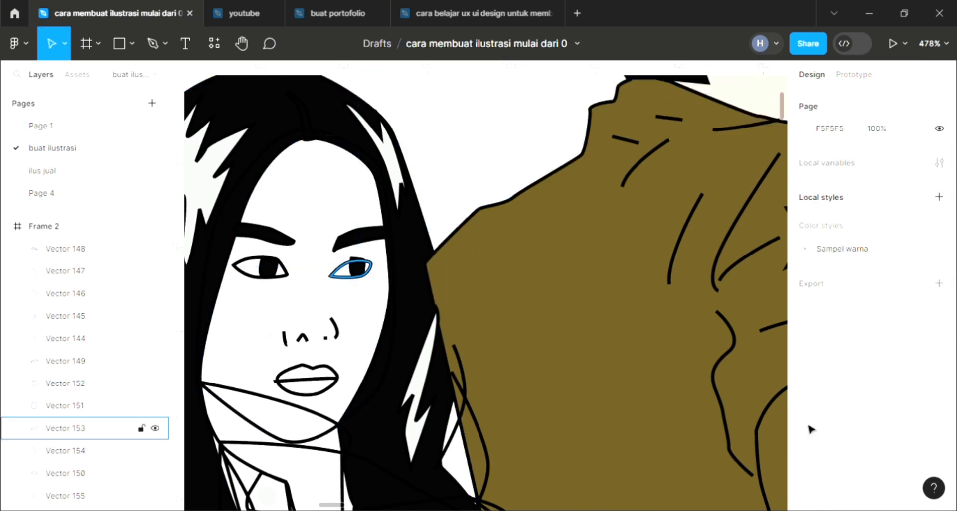
pyautogui.click(938, 361)
pyautogui.press('i')
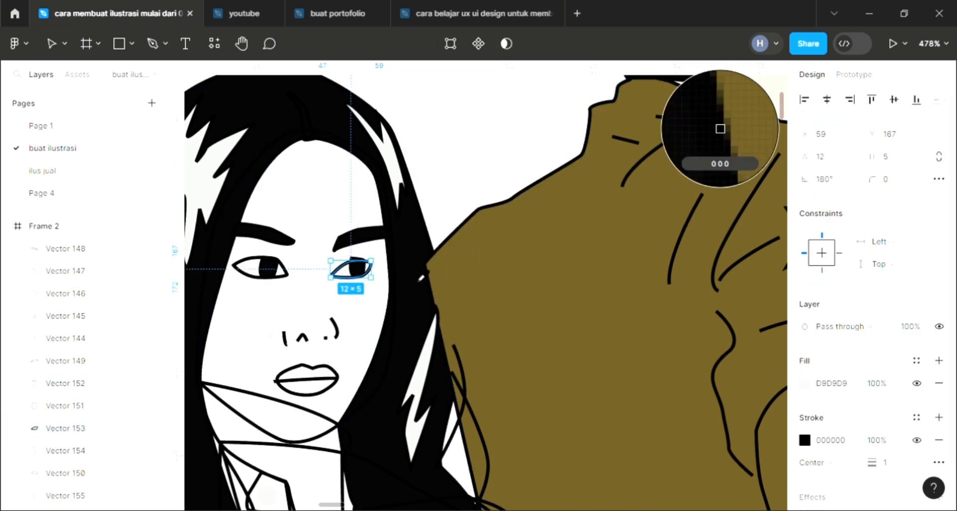
pyautogui.click(420, 277)
pyautogui.scroll(2, 366, 256)
pyautogui.scroll(2, 367, 256)
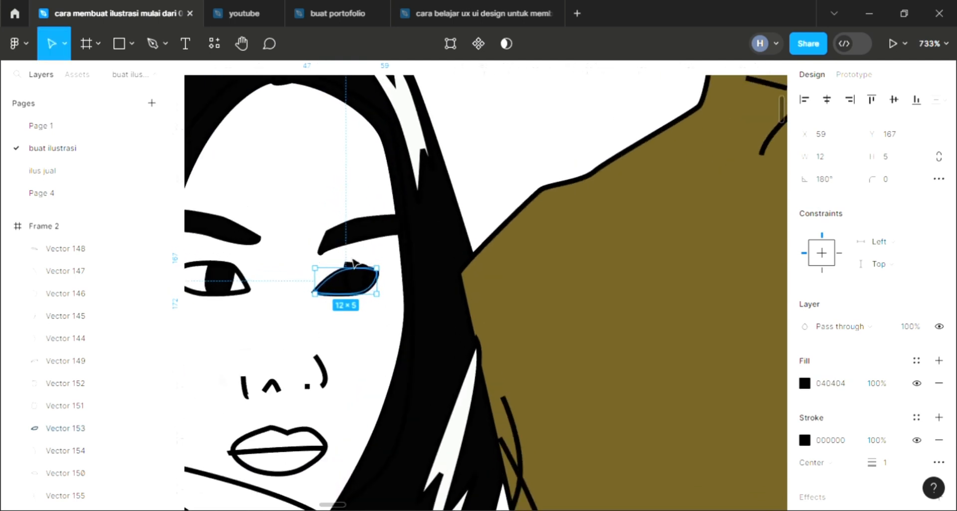
pyautogui.press('i')
pyautogui.click(273, 209)
pyautogui.press('Escape')
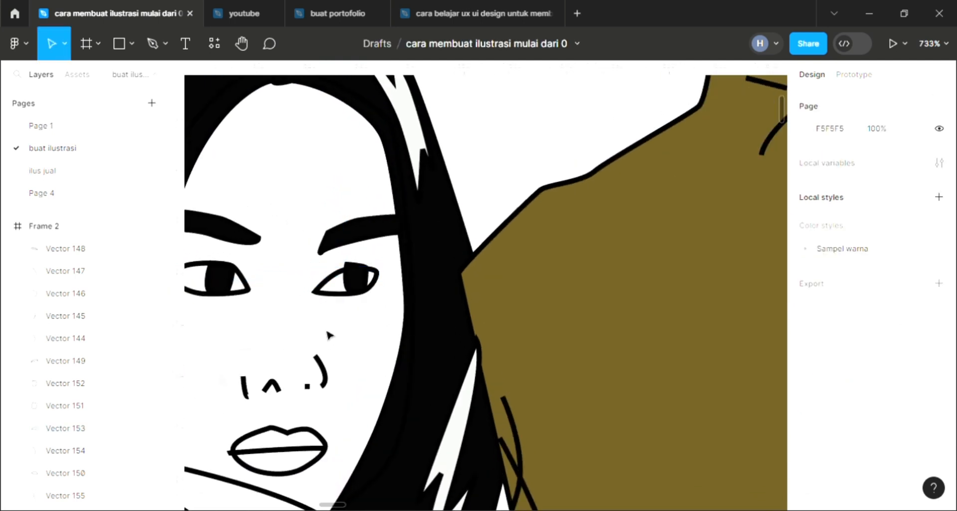
# Reshape the upper edge of the long-haired woman's right eye by moving an anchor point near its inner corner.
pyautogui.click(341, 279)
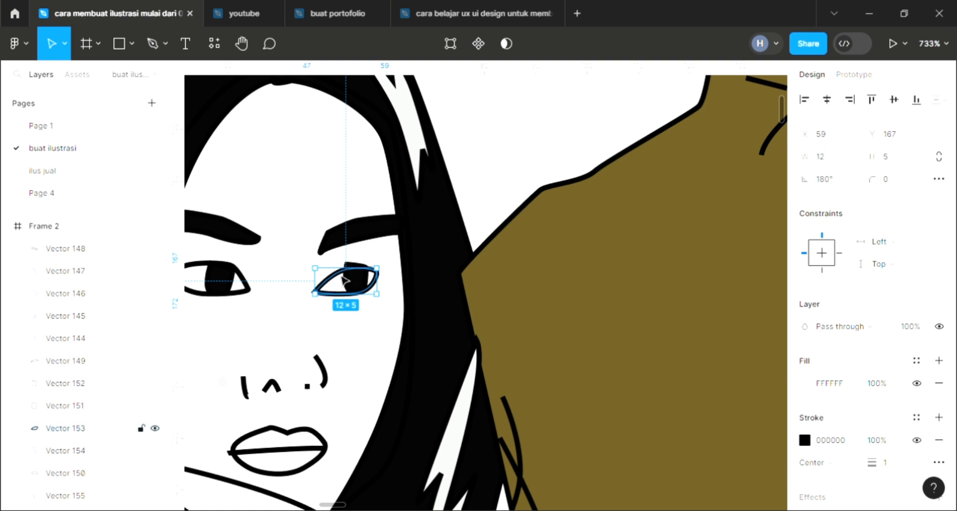
pyautogui.doubleClick(344, 281)
pyautogui.scroll(-2, 346, 286)
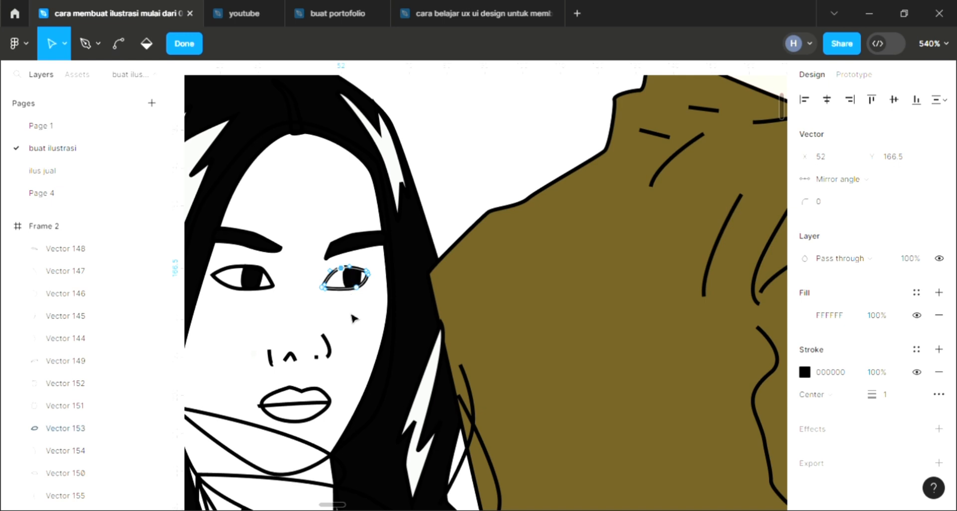
pyautogui.scroll(3, 344, 289)
pyautogui.moveTo(323, 261); pyautogui.dragTo(332, 276)
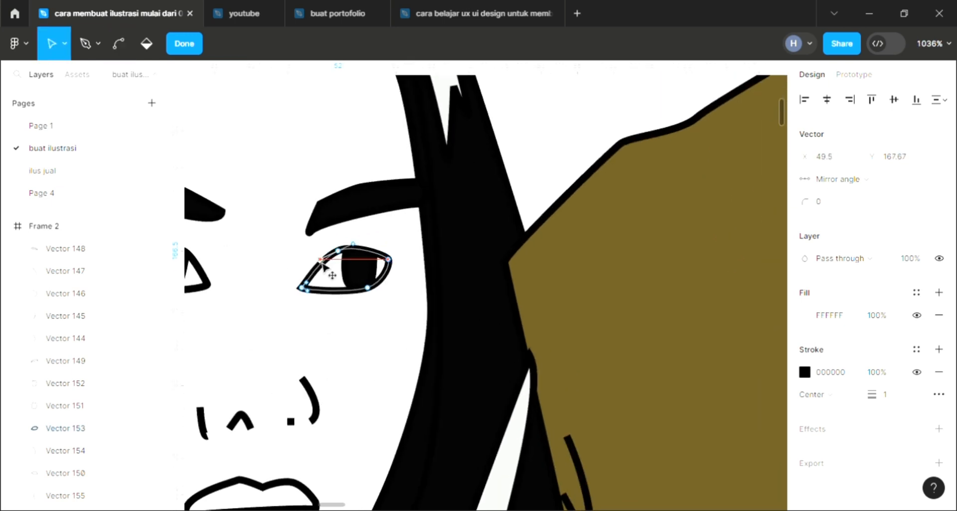
pyautogui.press('Escape')
pyautogui.press('Escape')
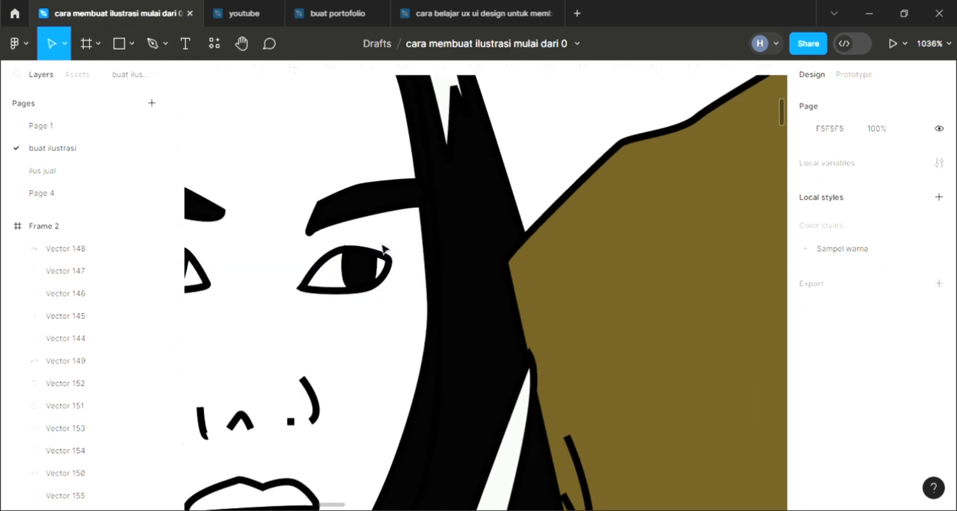
# Fill the small circular mole on the long-haired woman's cheek with black 040404 sampled from the canvas.
pyautogui.scroll(-4, 384, 250)
pyautogui.scroll(-3, 470, 368)
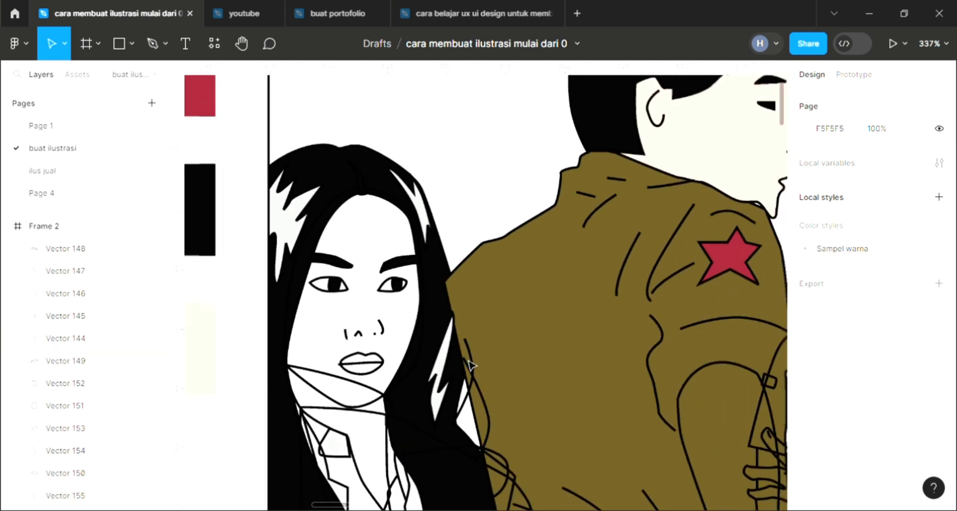
pyautogui.scroll(-2, 384, 341)
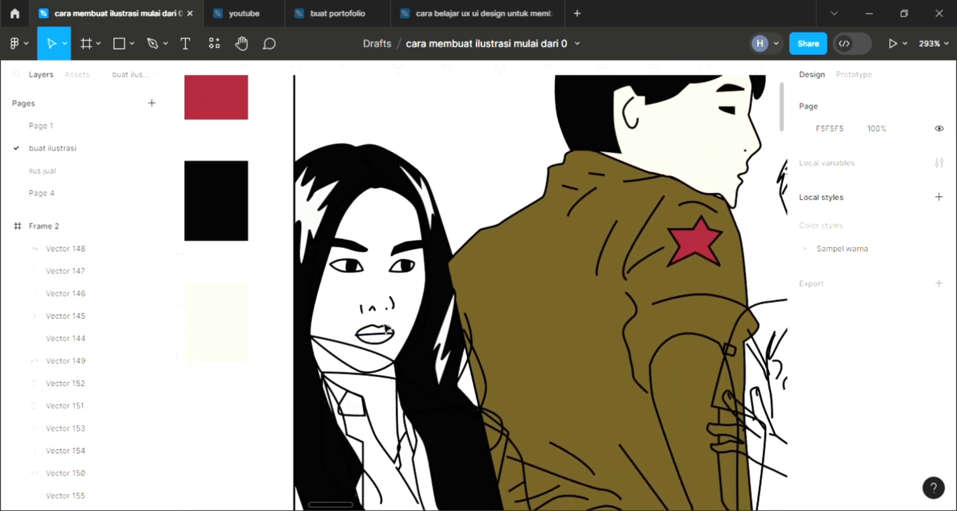
pyautogui.scroll(5, 386, 328)
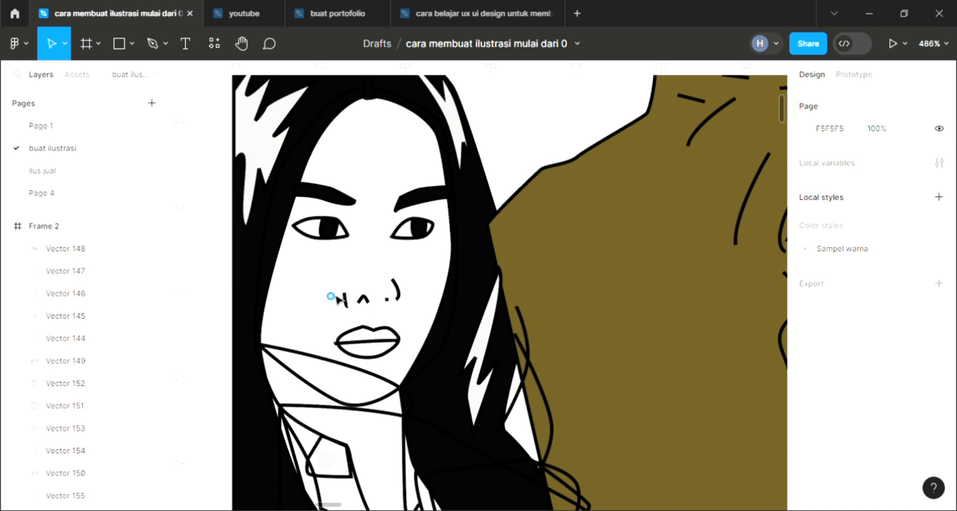
pyautogui.click(331, 297)
pyautogui.press('i')
pyautogui.click(720, 120)
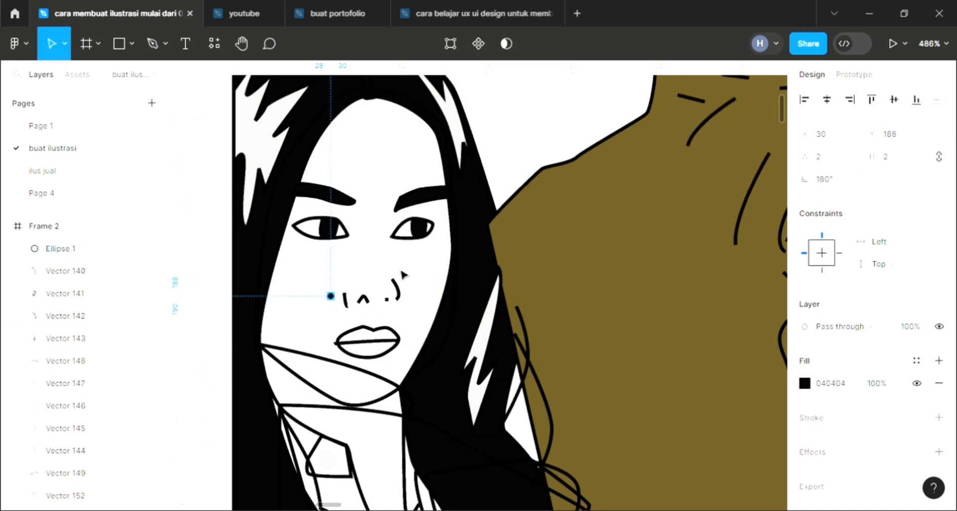
pyautogui.press('Escape')
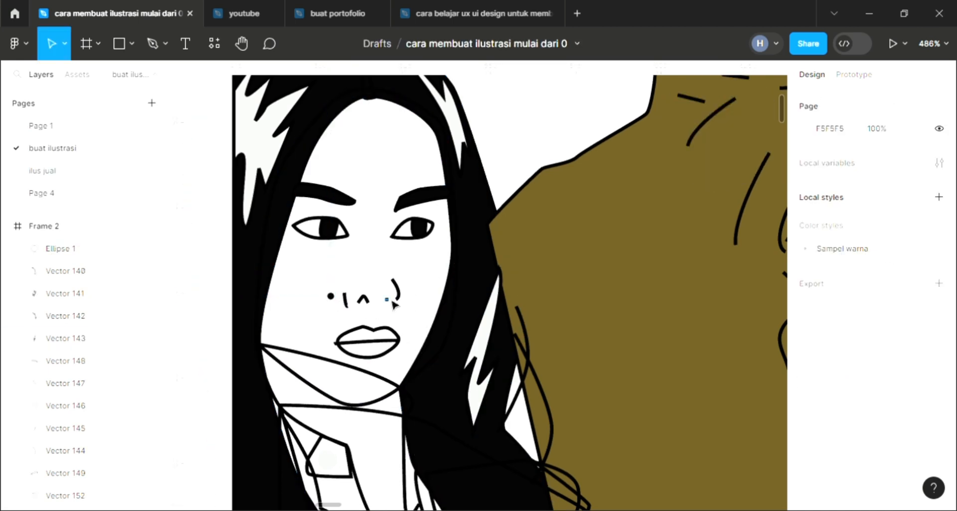
# Delete the four short strokes that form the long-haired woman's nose, keeping the mole.
pyautogui.click(392, 301)
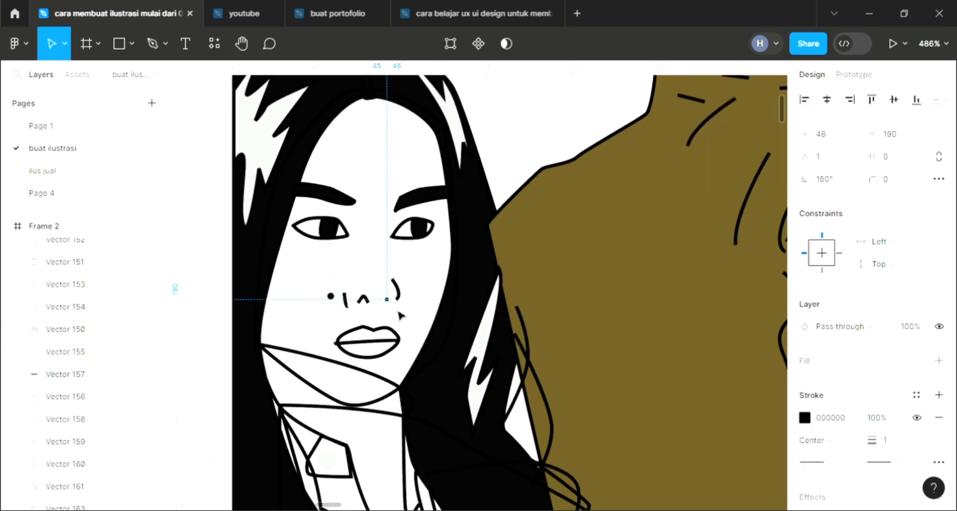
pyautogui.press('Delete')
pyautogui.click(366, 305)
pyautogui.press('Delete')
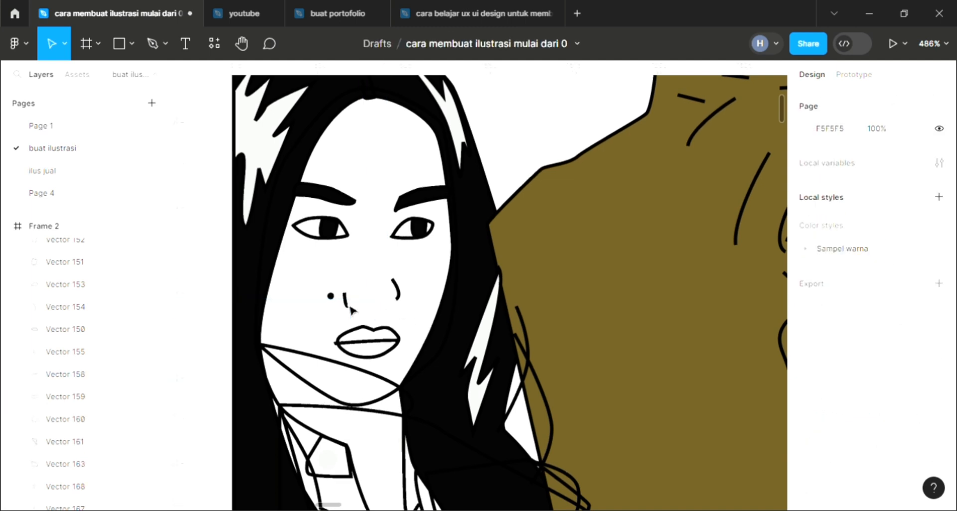
pyautogui.click(351, 308)
pyautogui.press('Delete')
pyautogui.click(405, 301)
pyautogui.press('Delete')
# Draw a new curved nose line with the Pen tool from between the long-haired woman's eyes to just above her lips.
pyautogui.press('p')
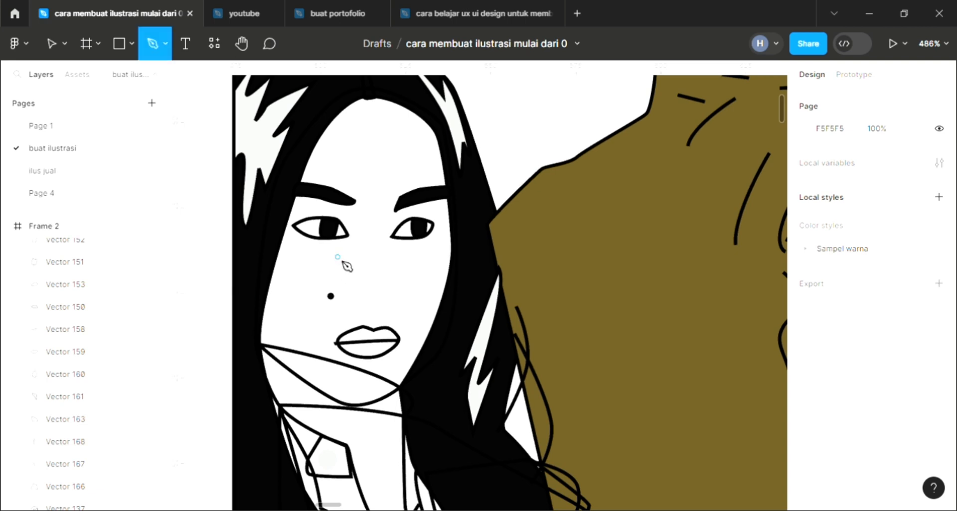
pyautogui.click(369, 248)
pyautogui.moveTo(374, 277); pyautogui.dragTo(383, 289)
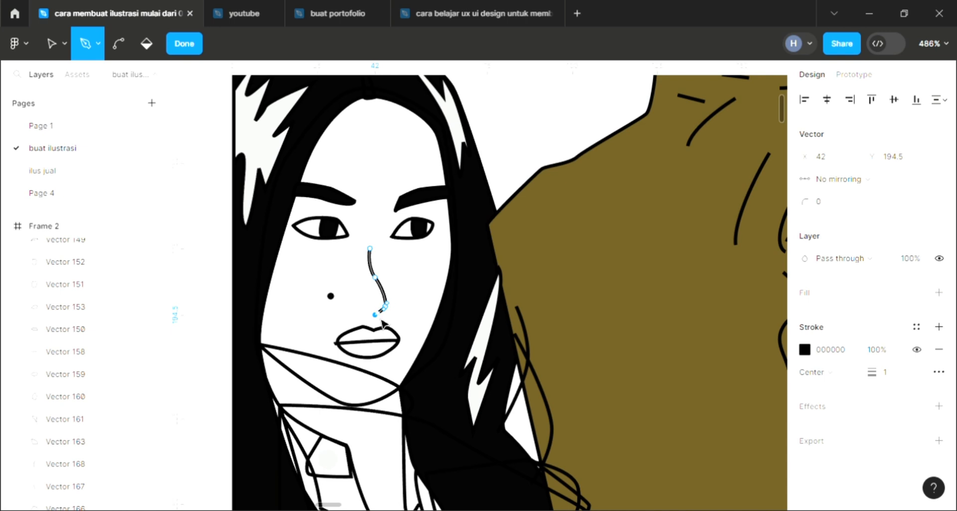
pyautogui.press('Escape')
pyautogui.press('Escape')
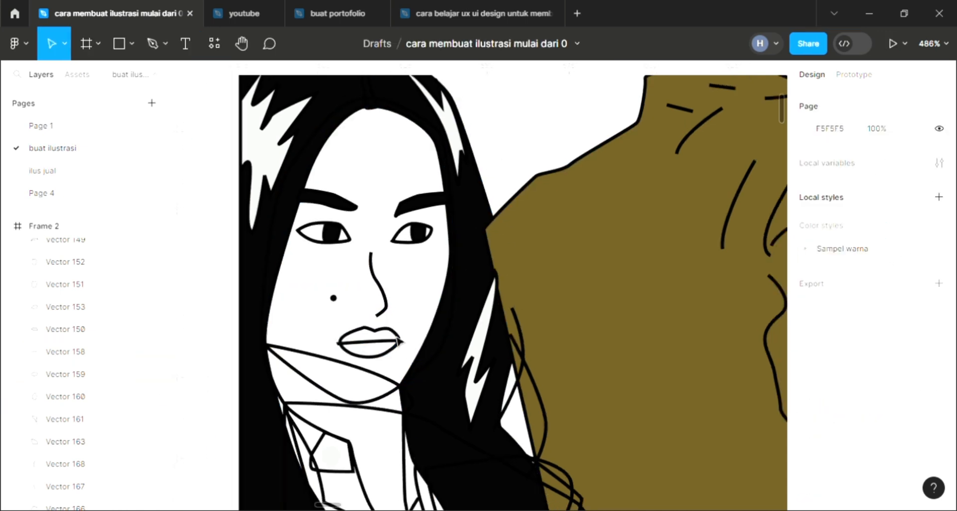
# Shorten the long-haired woman's mouth line by moving its left endpoint onto the corner of the lips, making it 18 wide.
pyautogui.scroll(-2, 399, 341)
pyautogui.scroll(5, 353, 347)
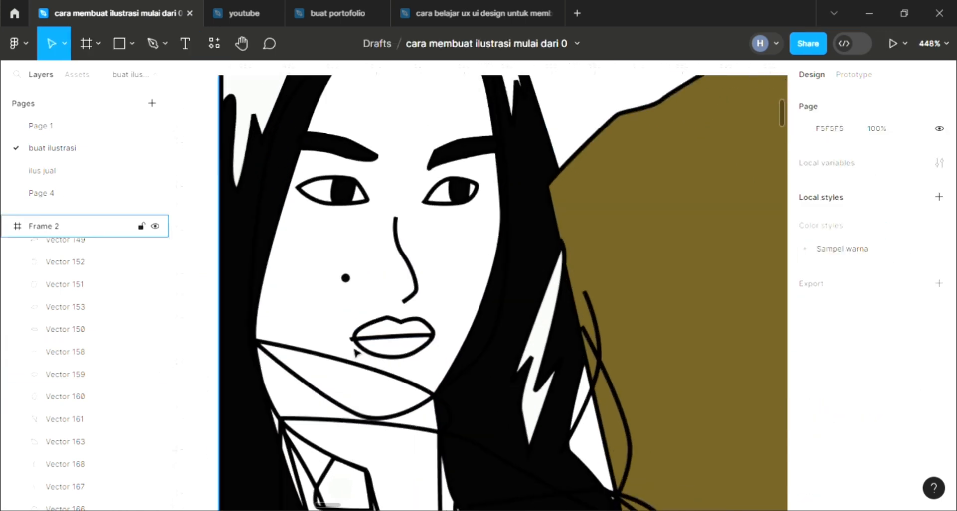
pyautogui.click(355, 343)
pyautogui.press('Return')
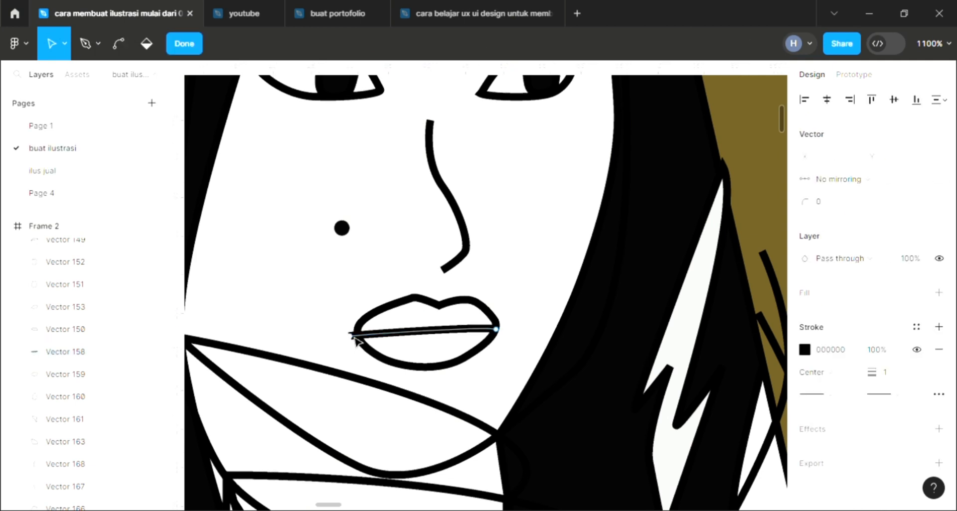
pyautogui.moveTo(356, 340); pyautogui.dragTo(366, 339)
pyautogui.press('Escape')
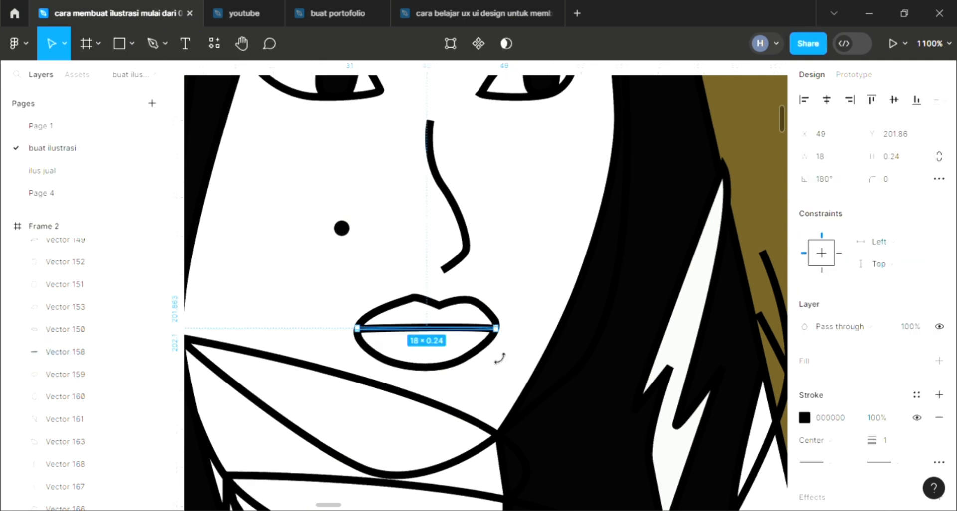
pyautogui.press('Escape')
# Add a fill to the long-haired woman's lips and set its colour to the light pink FF9595.
pyautogui.click(490, 356)
pyautogui.scroll(-4, 491, 356)
pyautogui.scroll(-2, 492, 355)
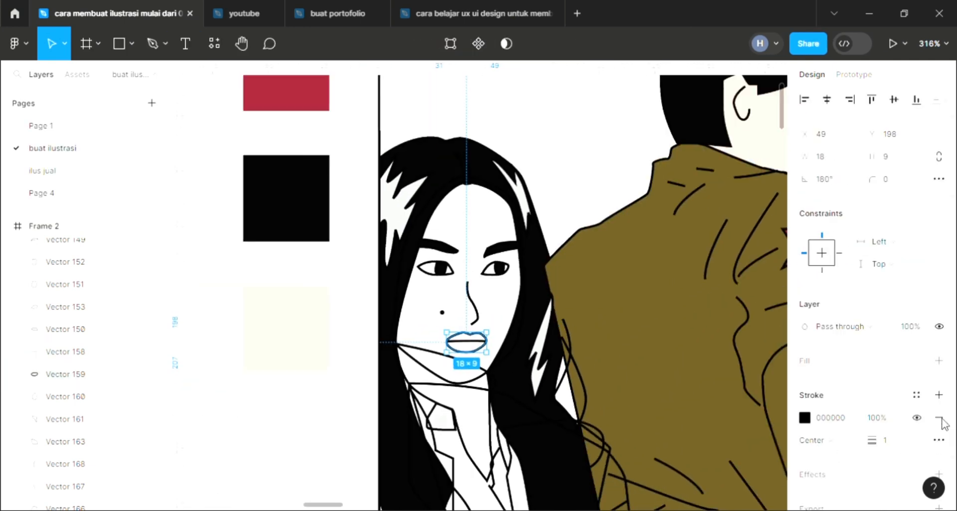
pyautogui.click(938, 361)
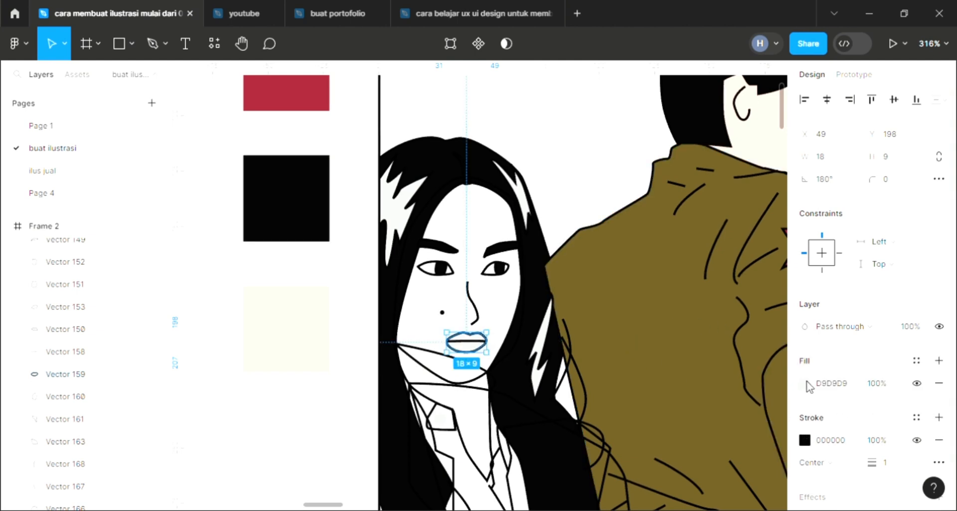
pyautogui.click(805, 383)
pyautogui.click(699, 161)
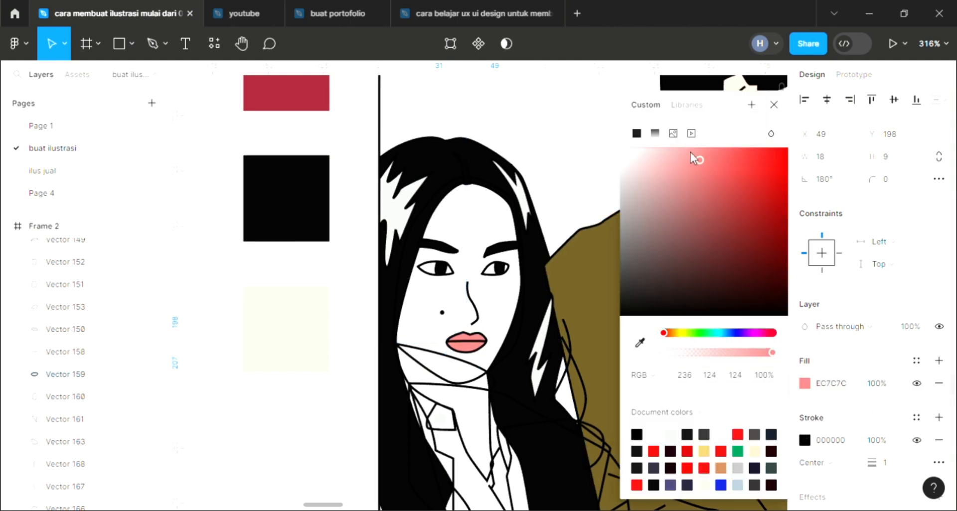
pyautogui.moveTo(691, 153); pyautogui.dragTo(690, 146)
pyautogui.click(774, 105)
pyautogui.scroll(5, 504, 319)
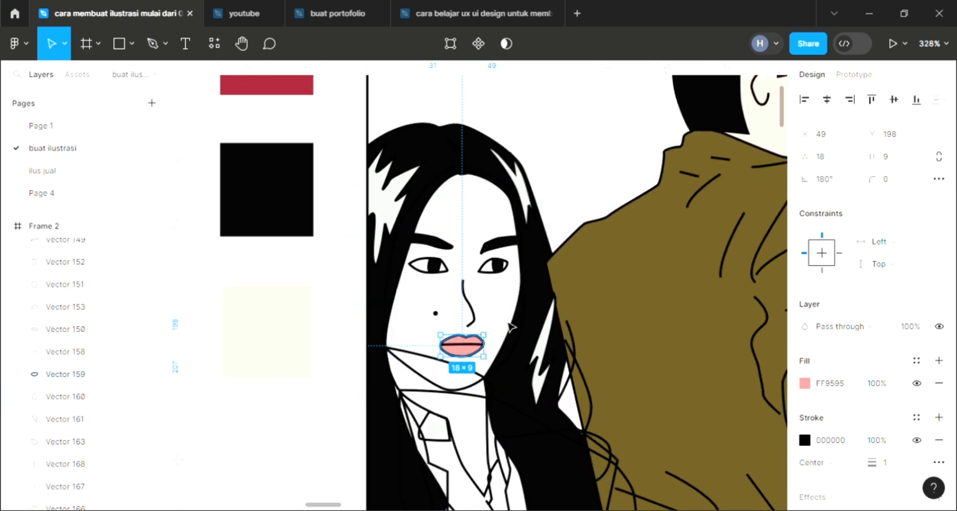
pyautogui.doubleClick(440, 389)
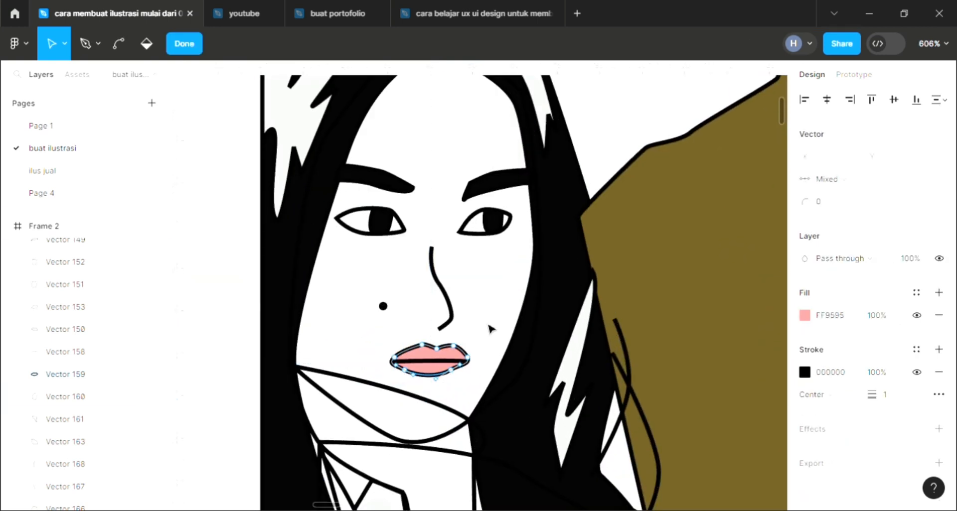
pyautogui.press('Escape')
pyautogui.press('Escape')
# Reshape the lower-right curve of the long-haired woman's lips by moving its anchor handle to X 47.5, Y 203.5.
pyautogui.scroll(3, 454, 379)
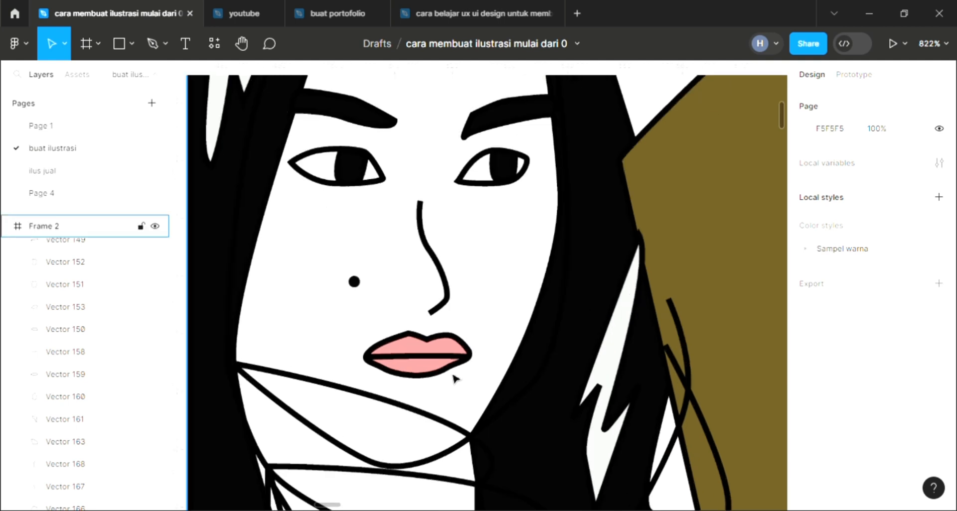
pyautogui.click(455, 378)
pyautogui.doubleClick(454, 378)
pyautogui.scroll(4, 455, 378)
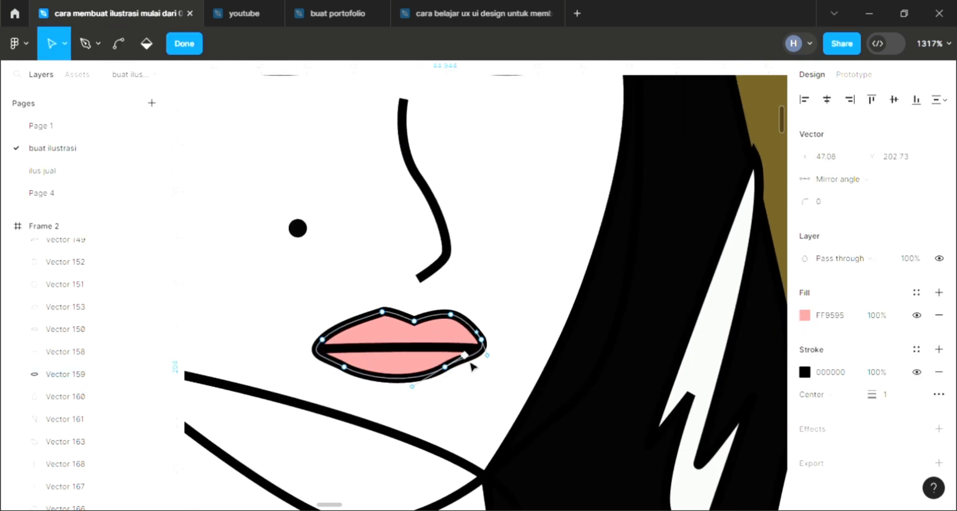
pyautogui.moveTo(471, 364); pyautogui.dragTo(472, 367)
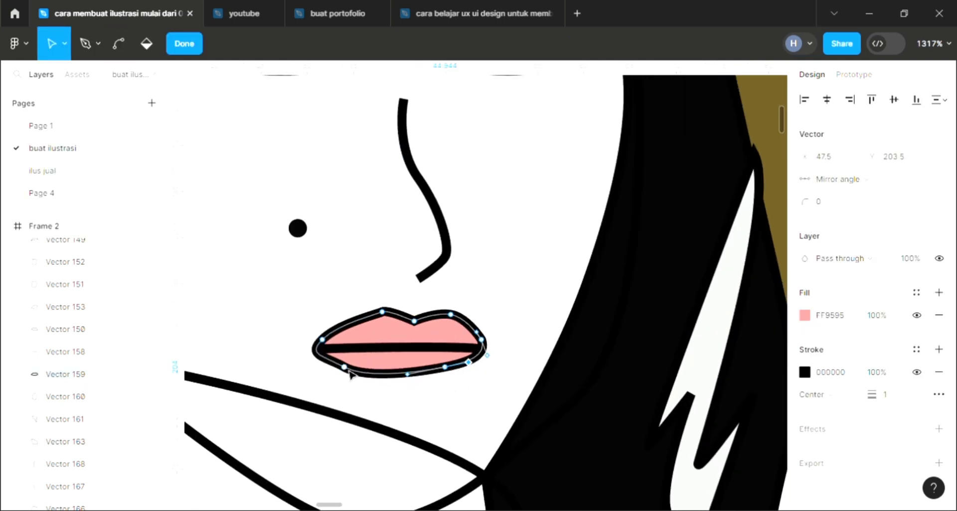
pyautogui.press('Escape')
pyautogui.press('Escape')
pyautogui.scroll(-5, 526, 282)
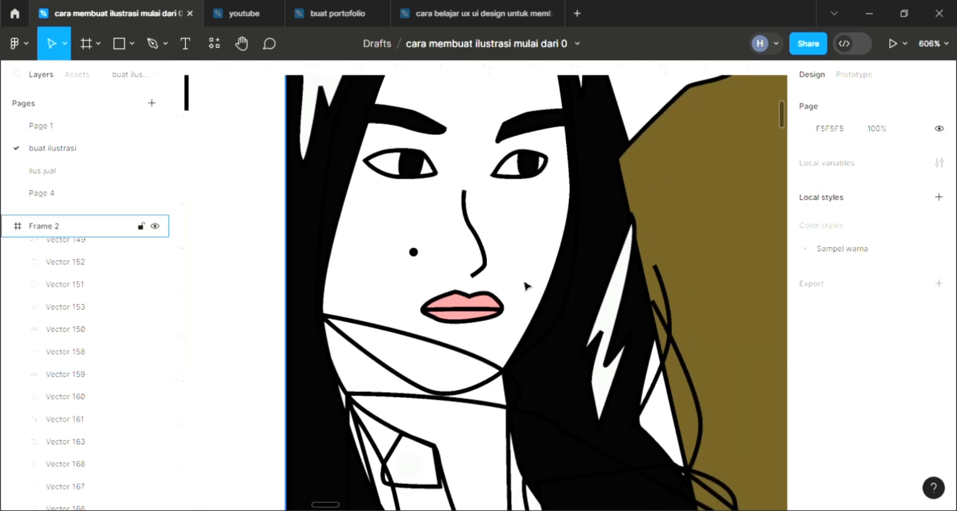
# Bend the bottom edge of the long-haired woman's lips slightly downward and adjust its left curve handle to X 37, Y 205.
pyautogui.scroll(5, 482, 305)
pyautogui.doubleClick(478, 311)
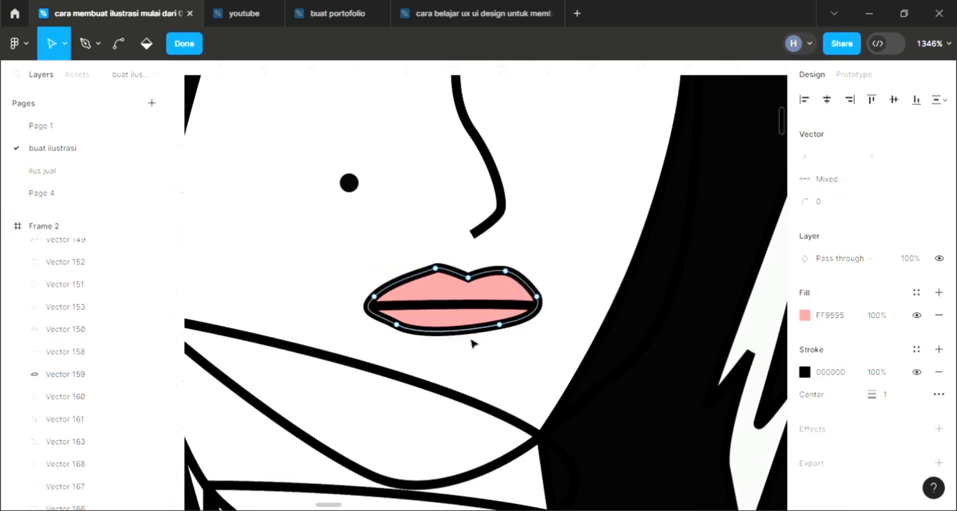
pyautogui.moveTo(471, 338); pyautogui.dragTo(472, 340)
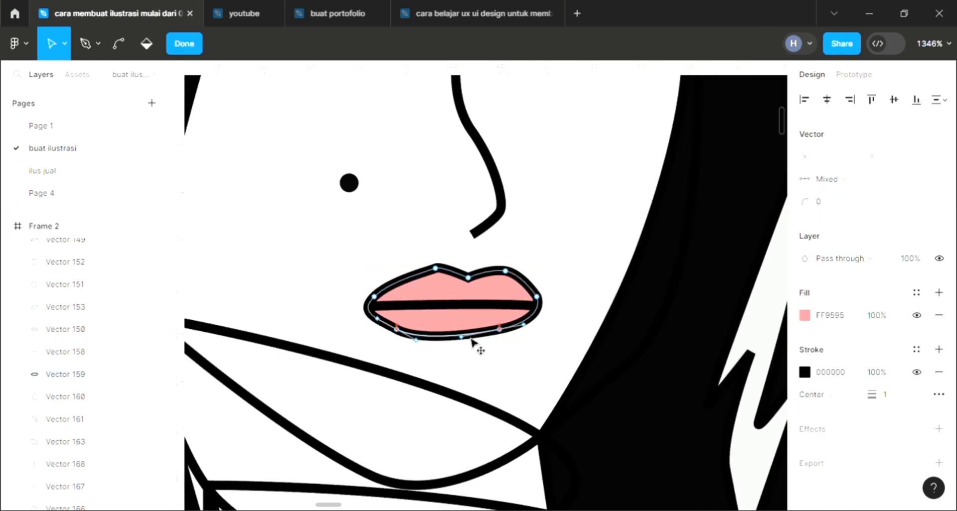
pyautogui.click(425, 340)
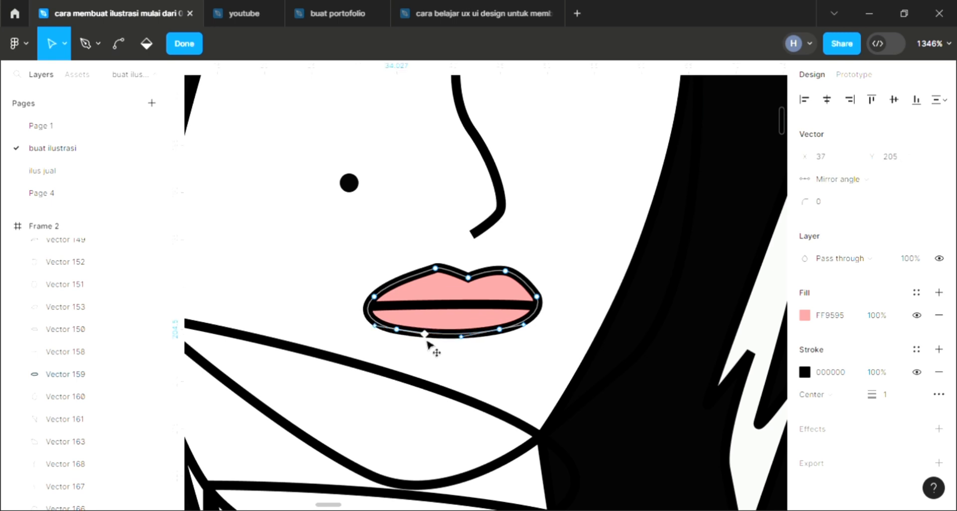
pyautogui.click(498, 366)
pyautogui.scroll(-6, 497, 363)
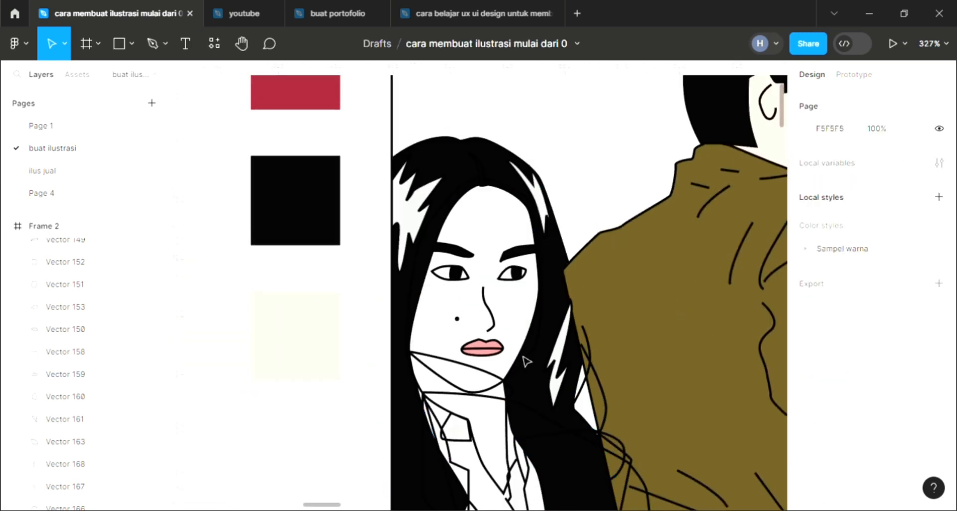
pyautogui.scroll(2, 526, 363)
pyautogui.scroll(-1, 531, 379)
pyautogui.hscroll(3, 498, 369)
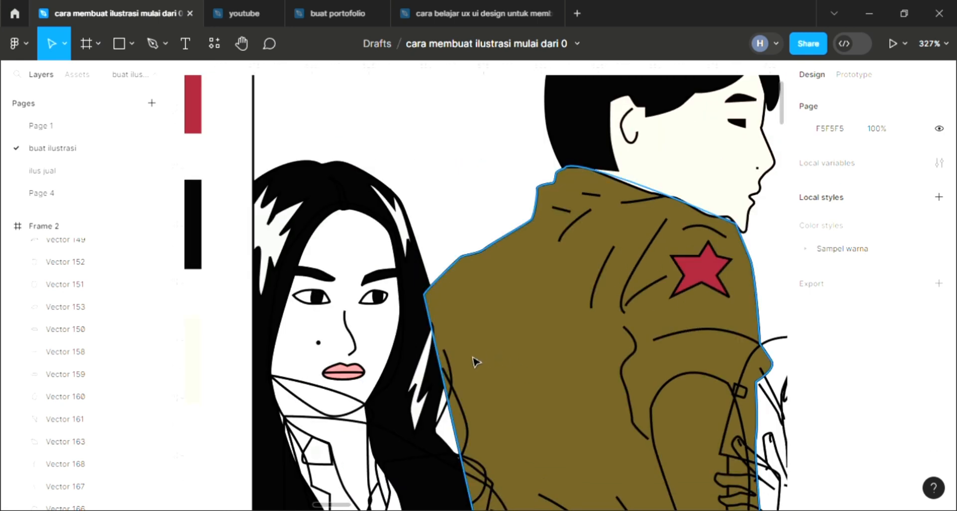
pyautogui.scroll(-3, 449, 363)
pyautogui.scroll(2, 393, 331)
pyautogui.click(386, 327)
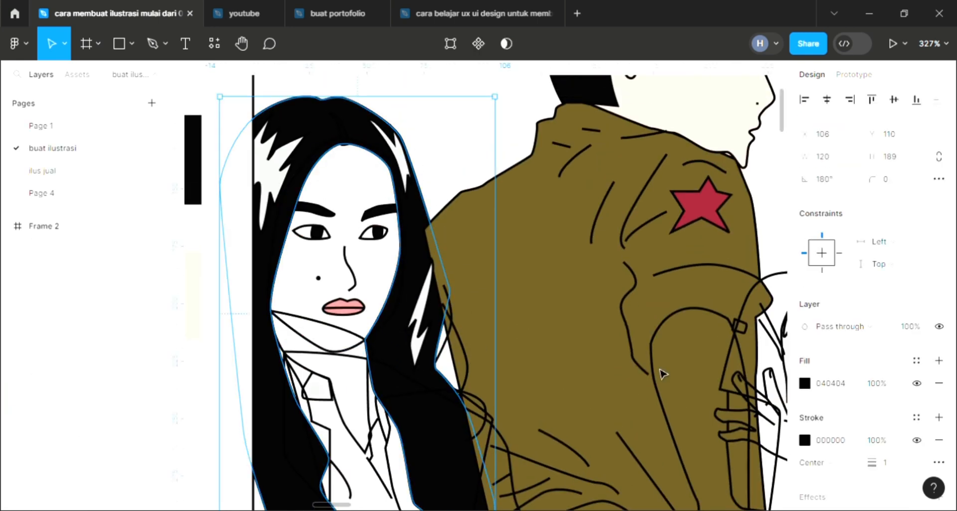
pyautogui.click(938, 362)
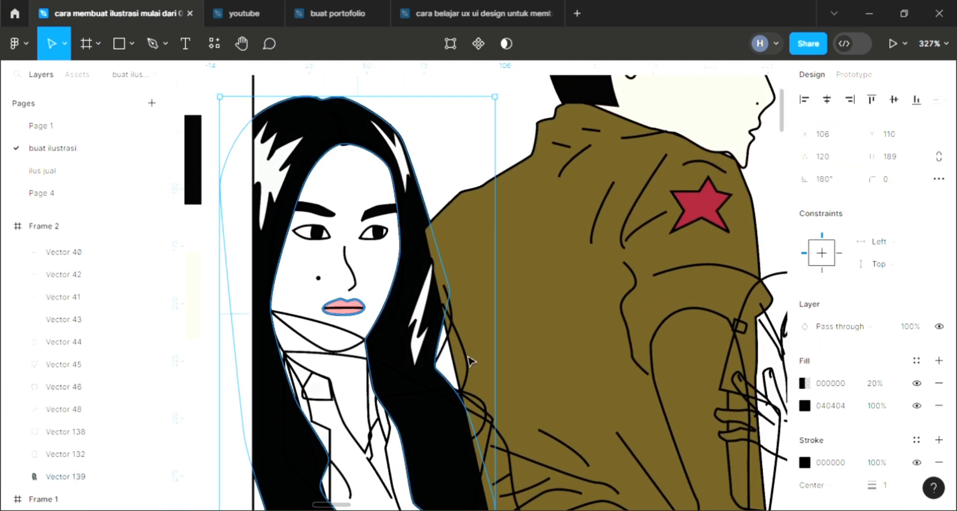
pyautogui.click(938, 384)
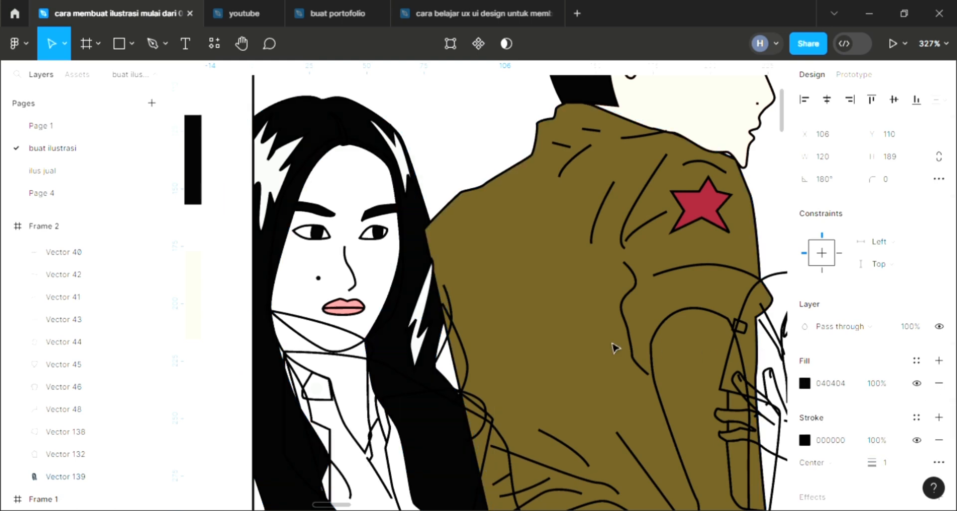
# Fill the long-haired woman's face shape with the cream palette colour FFE2D3 and send it to the back of the frame.
pyautogui.click(331, 352)
pyautogui.click(939, 360)
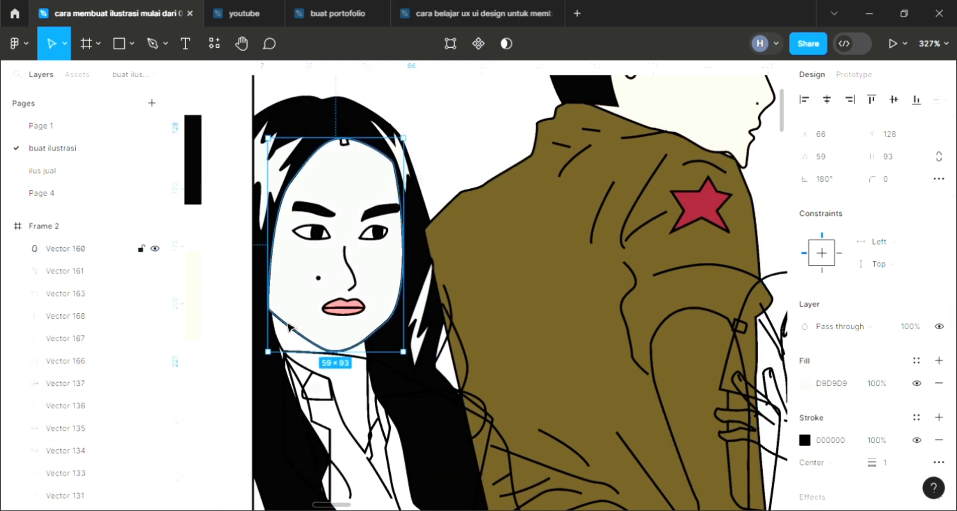
pyautogui.scroll(-3, 279, 321)
pyautogui.press('i')
pyautogui.click(224, 314)
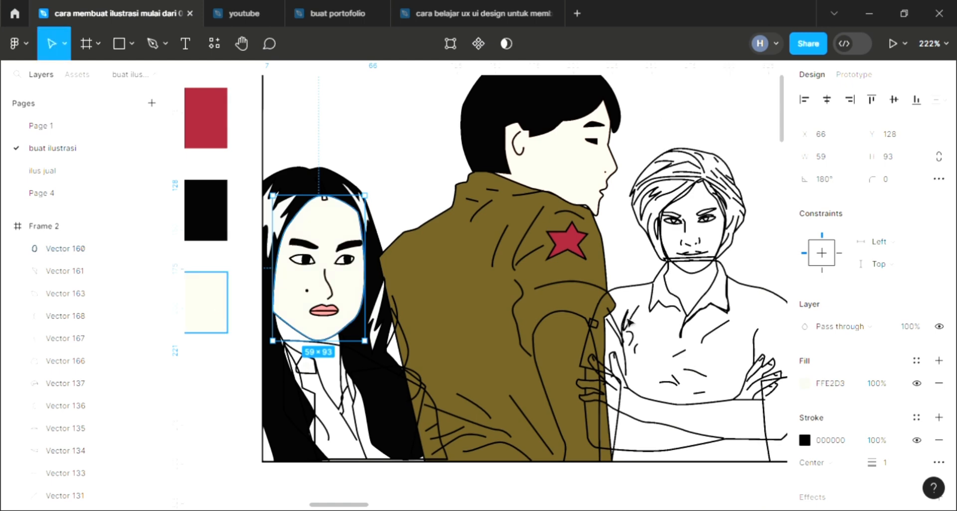
pyautogui.press('[')
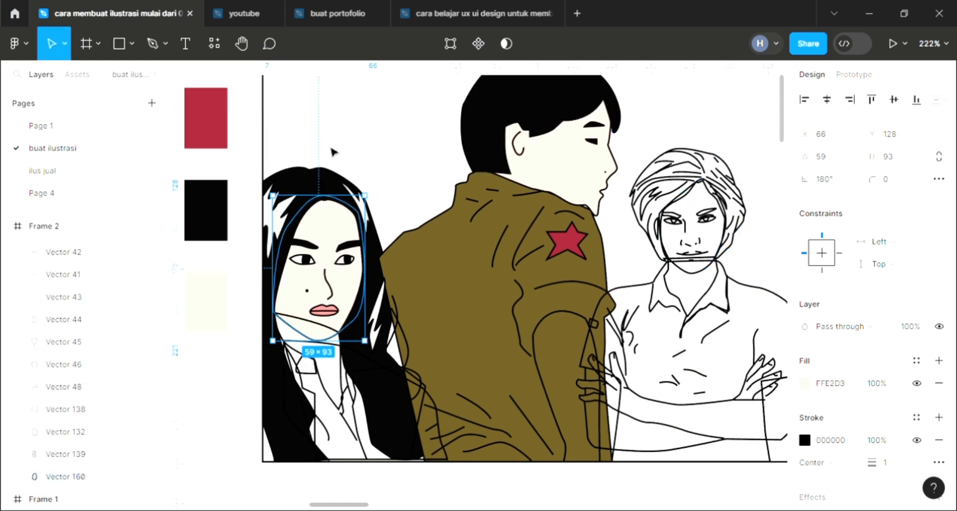
pyautogui.click(401, 144)
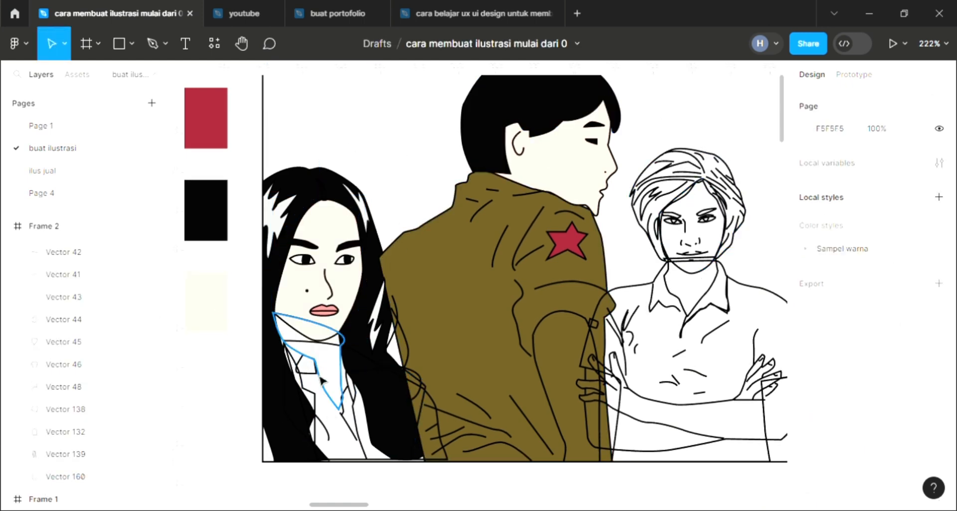
# Fill the long-haired woman's neck shape with the cream skin colour FFE2D3 and send it behind the face.
pyautogui.scroll(2, 322, 382)
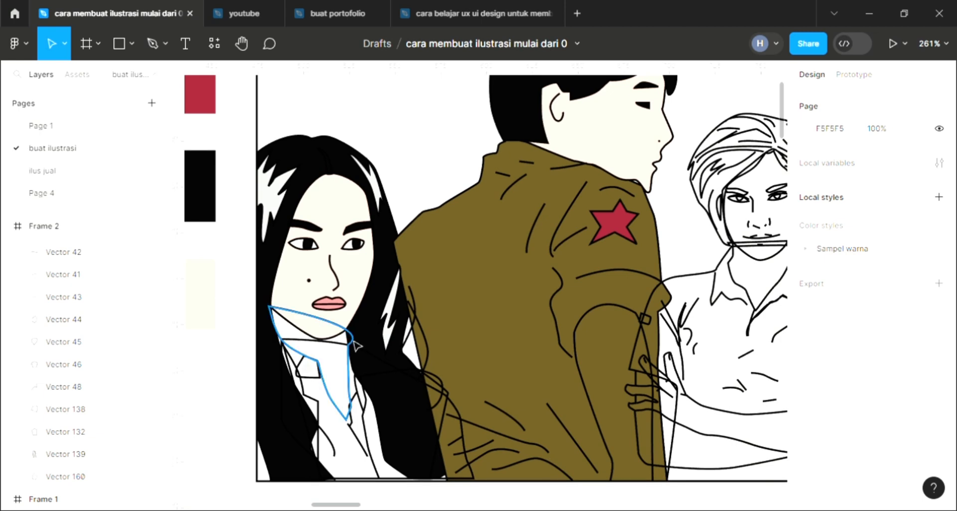
pyautogui.click(355, 344)
pyautogui.click(938, 362)
pyautogui.scroll(-2, 396, 329)
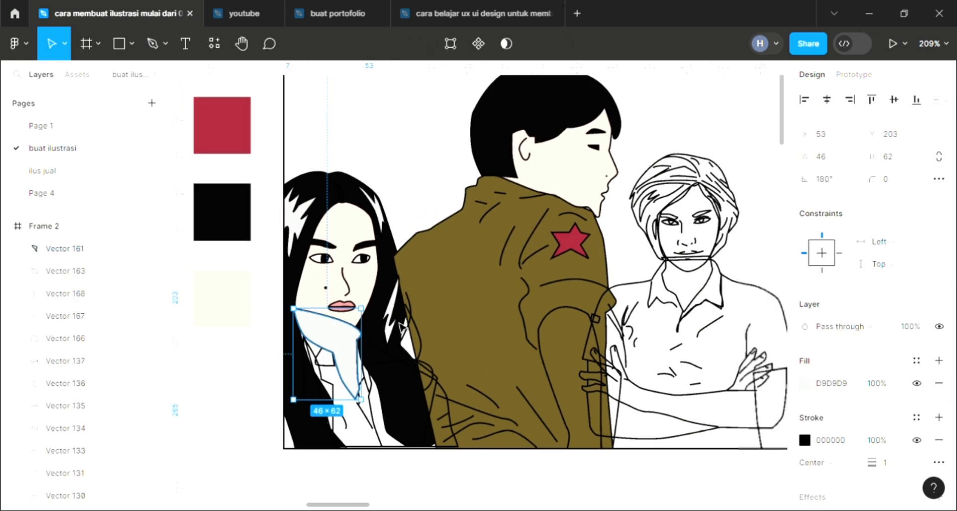
pyautogui.press('i')
pyautogui.click(720, 129)
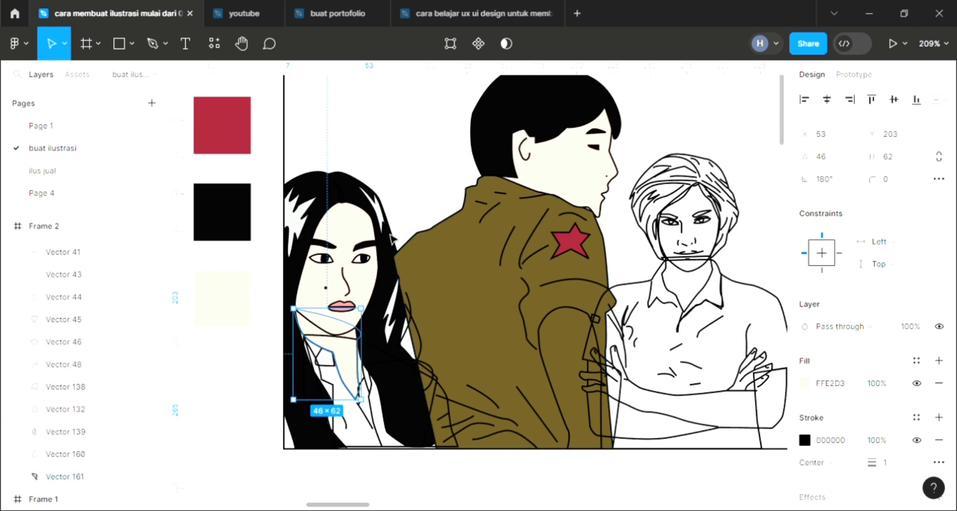
pyautogui.press('Escape')
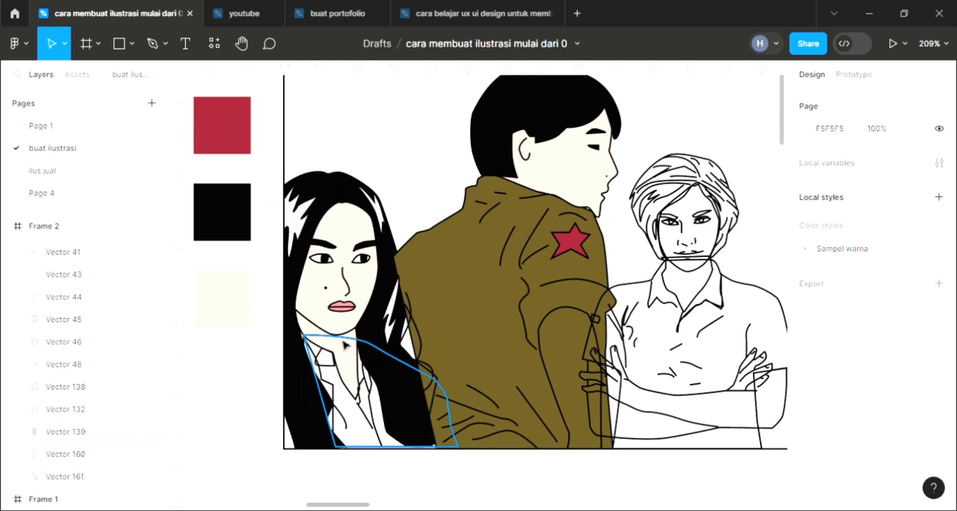
# Fill the long-haired woman's shirt shape with white FFFFFF and send it behind the neck.
pyautogui.click(459, 436)
pyautogui.scroll(3, 331, 457)
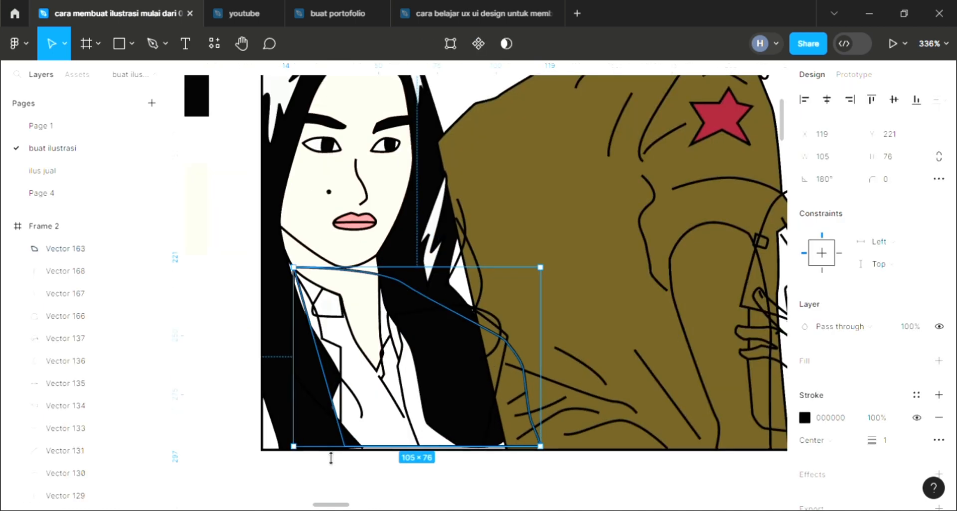
pyautogui.scroll(-3, 329, 457)
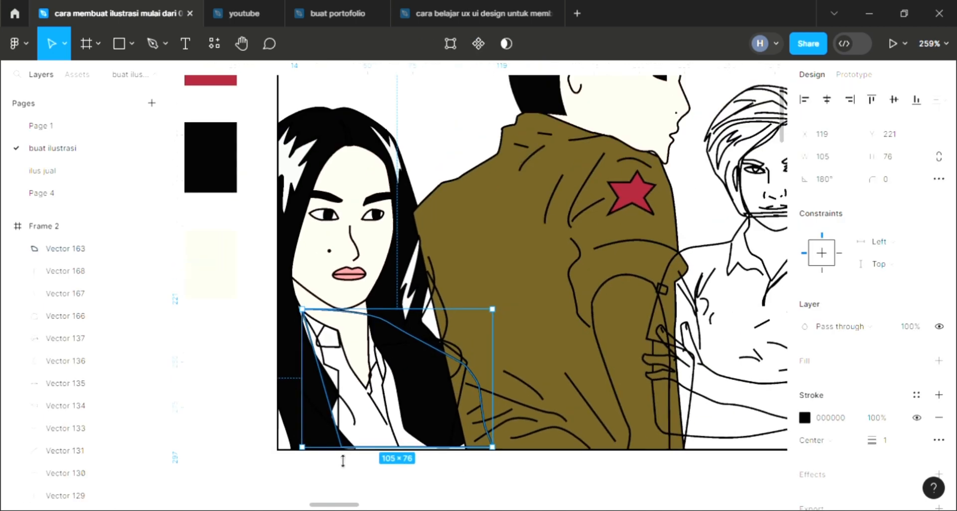
pyautogui.click(939, 362)
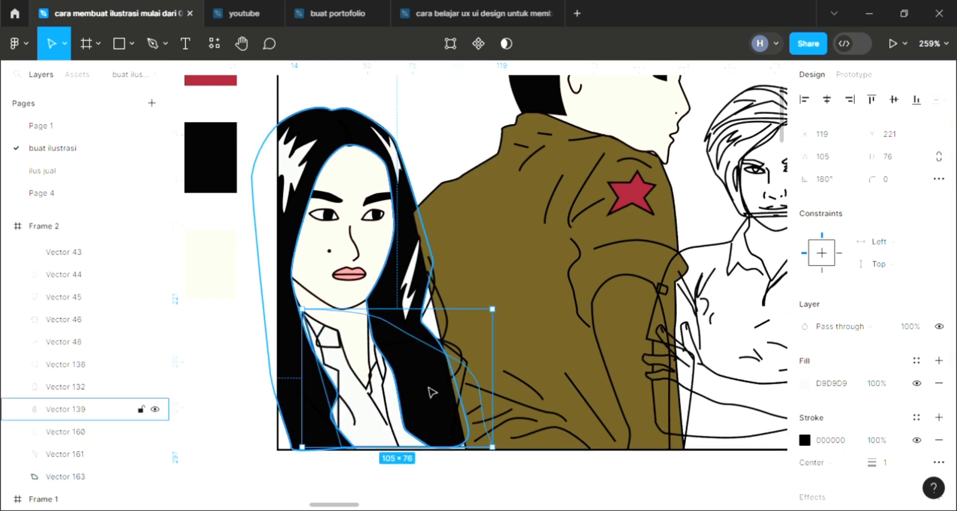
pyautogui.press('i')
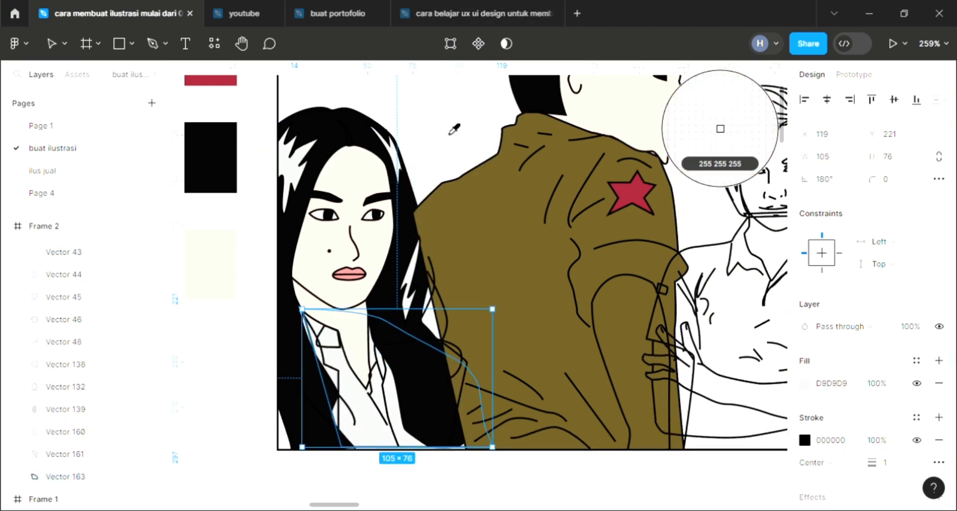
pyautogui.press('Escape')
pyautogui.press('Escape')
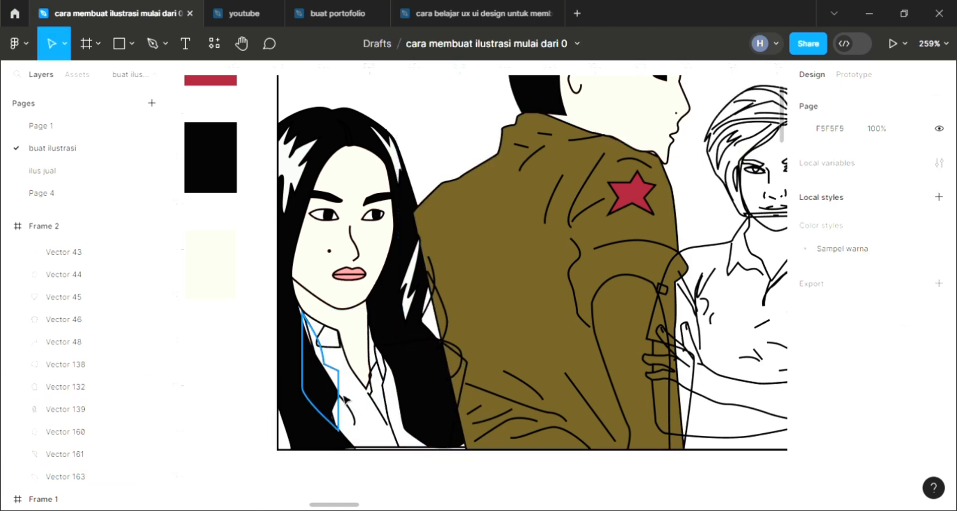
# Fill the left front of the long-haired woman's jacket with the star's red 9F2538, layered behind the hair and above the shirt.
pyautogui.click(322, 408)
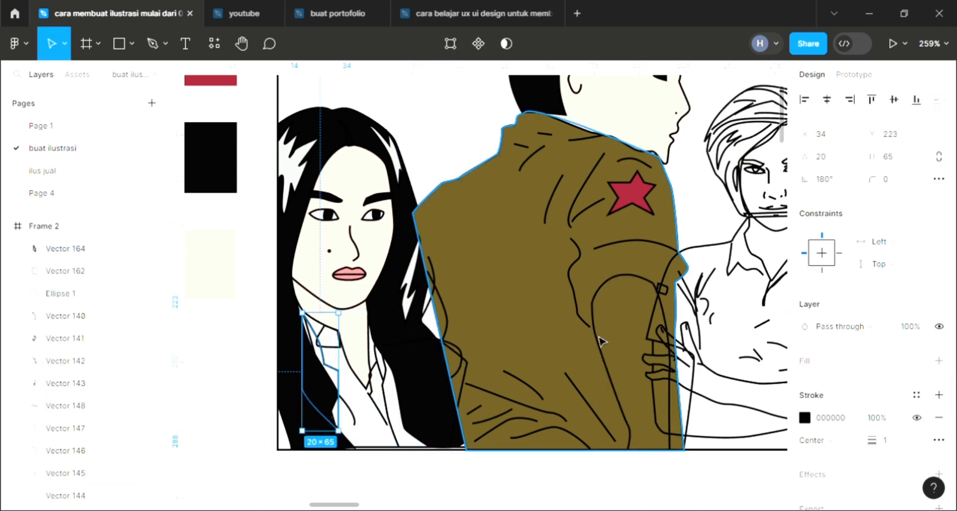
pyautogui.click(939, 361)
pyautogui.press('[')
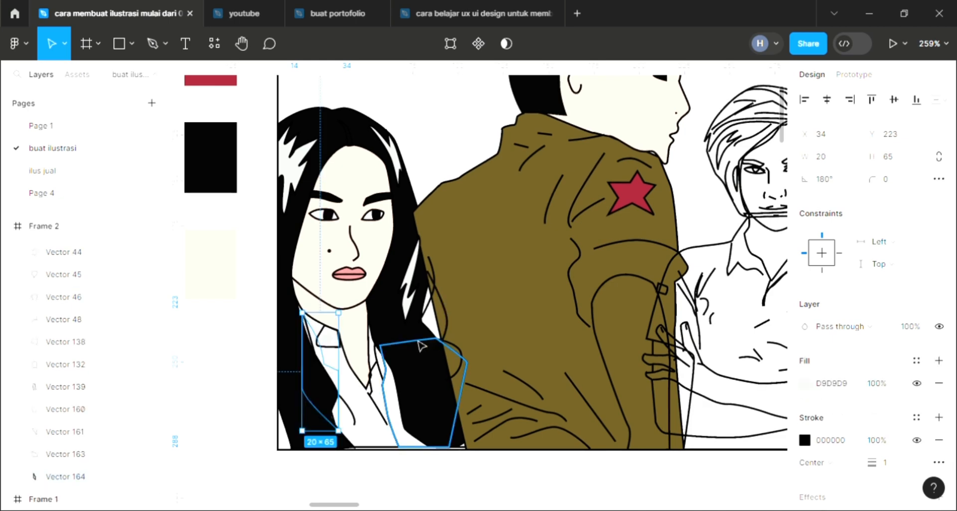
pyautogui.click(394, 455)
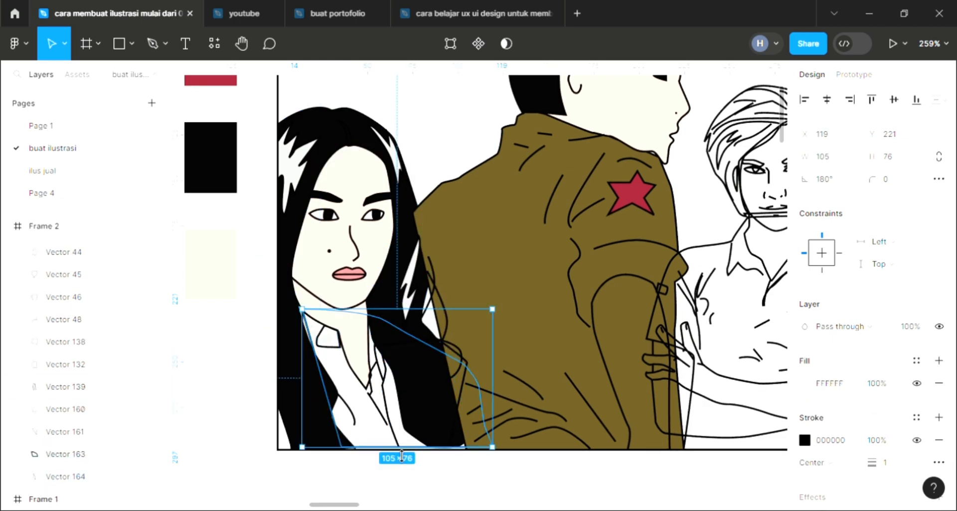
pyautogui.click(341, 380)
pyautogui.press('i')
pyautogui.click(633, 205)
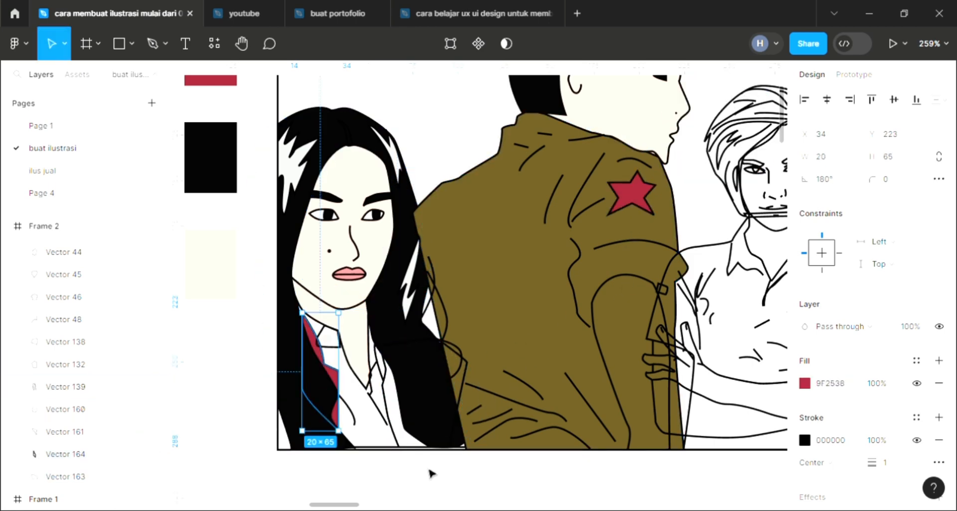
pyautogui.click(405, 454)
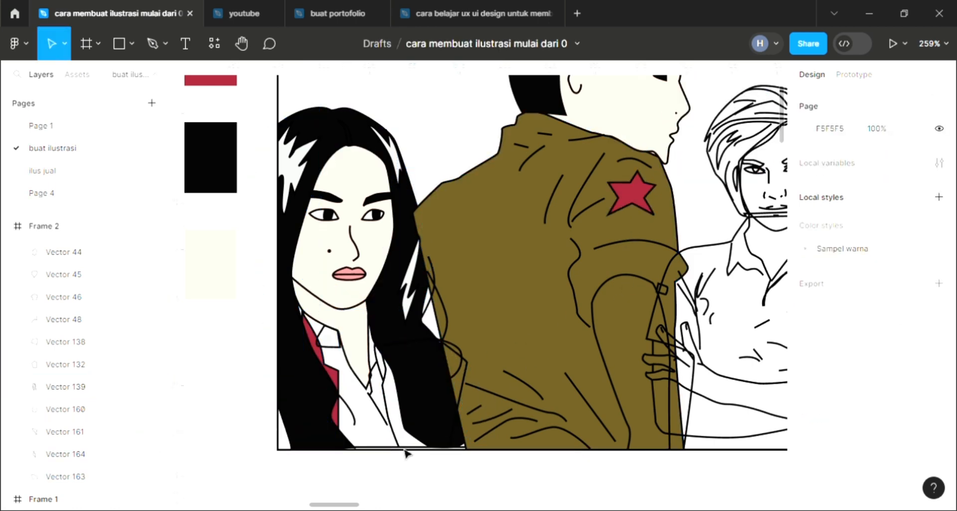
# Fill the right front of the long-haired woman's jacket with red 9F2538, send it behind the hair, and keep the shirt beneath it.
pyautogui.click(389, 388)
pyautogui.click(938, 360)
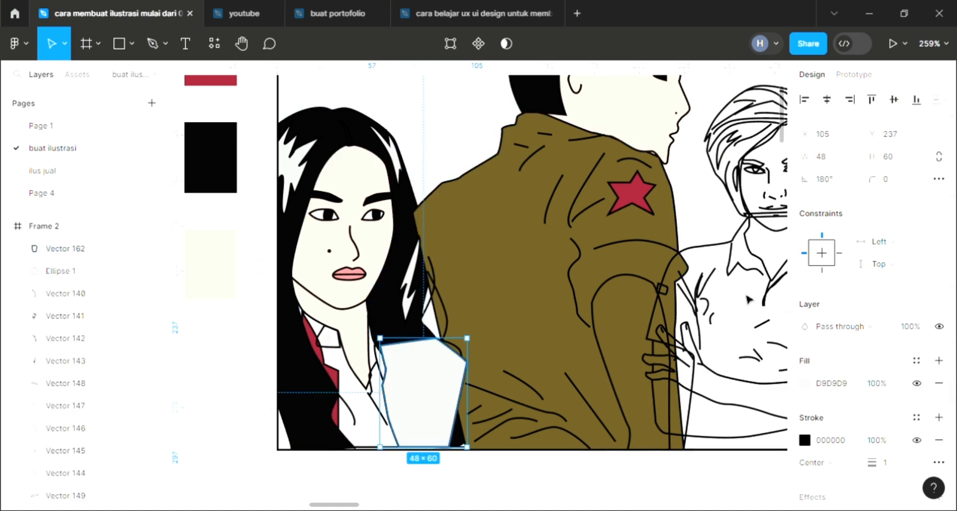
pyautogui.hotkey('ctrl', 'shift', '[')
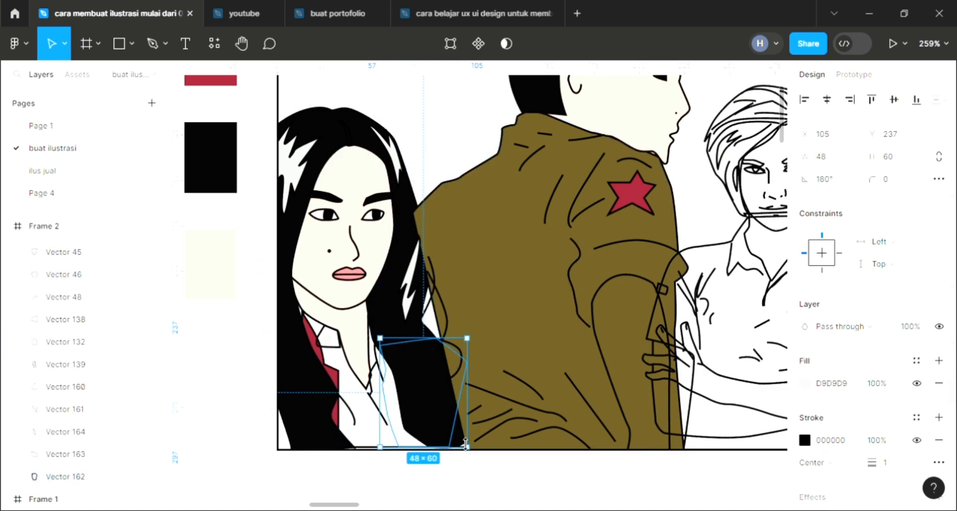
pyautogui.click(632, 199)
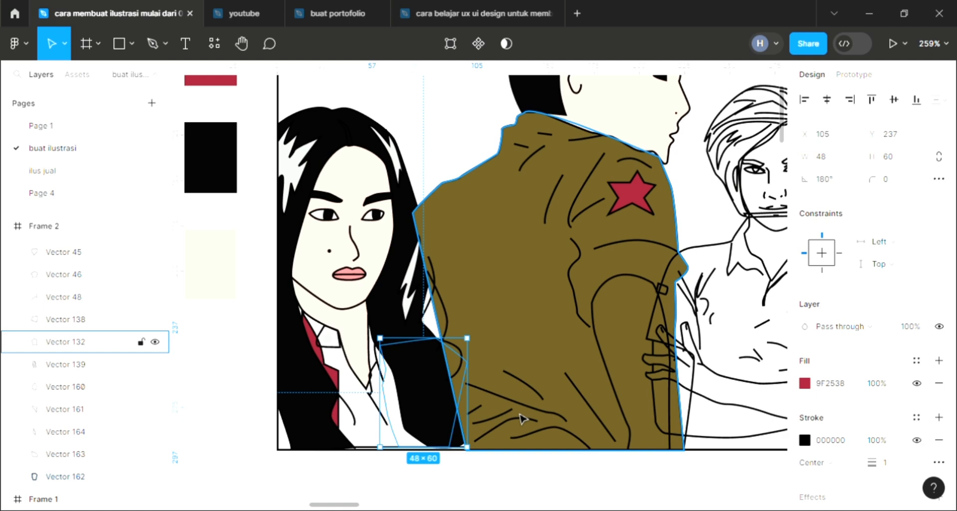
pyautogui.click(489, 481)
pyautogui.click(382, 425)
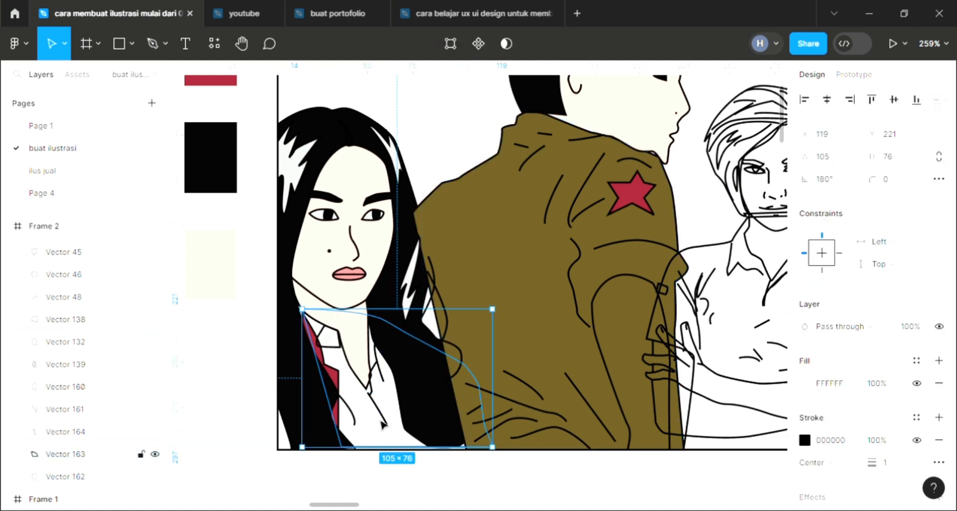
# Fill the round collar button on the long-haired woman's shirt with the palette black 040404.
pyautogui.scroll(-2, 382, 424)
pyautogui.click(337, 352)
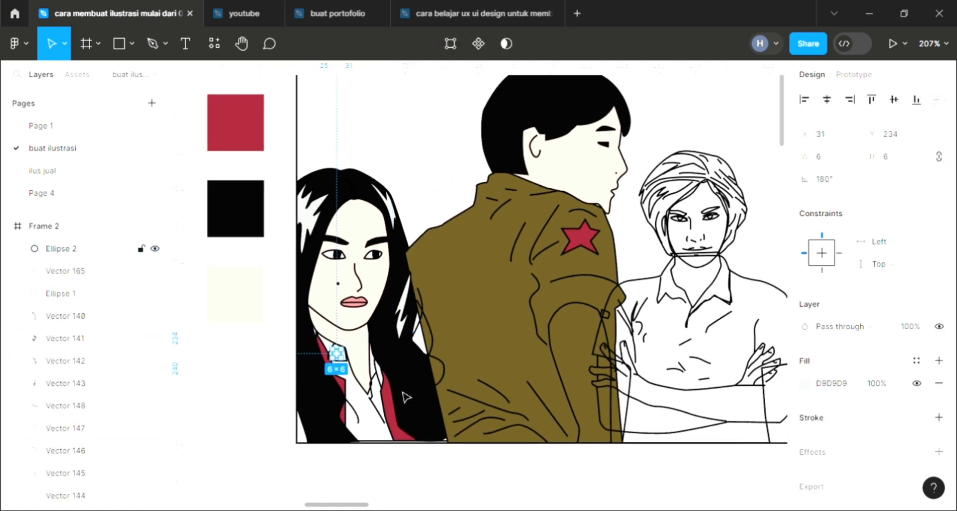
pyautogui.press('i')
pyautogui.click(252, 231)
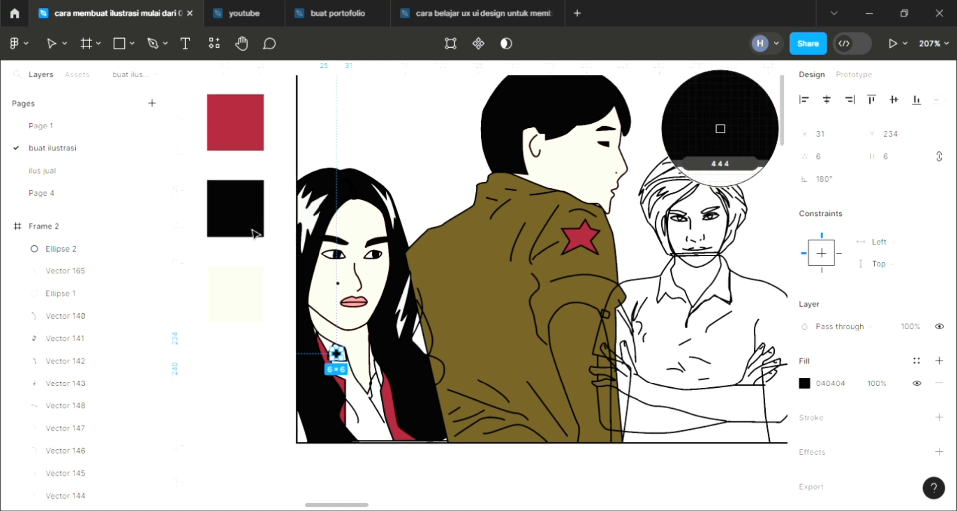
pyautogui.click(395, 154)
# Add a fill to the small sliver beside the short-haired figure's face and match it to the skin colour FFE2D3.
pyautogui.scroll(2, 534, 397)
pyautogui.hscroll(5, 534, 397)
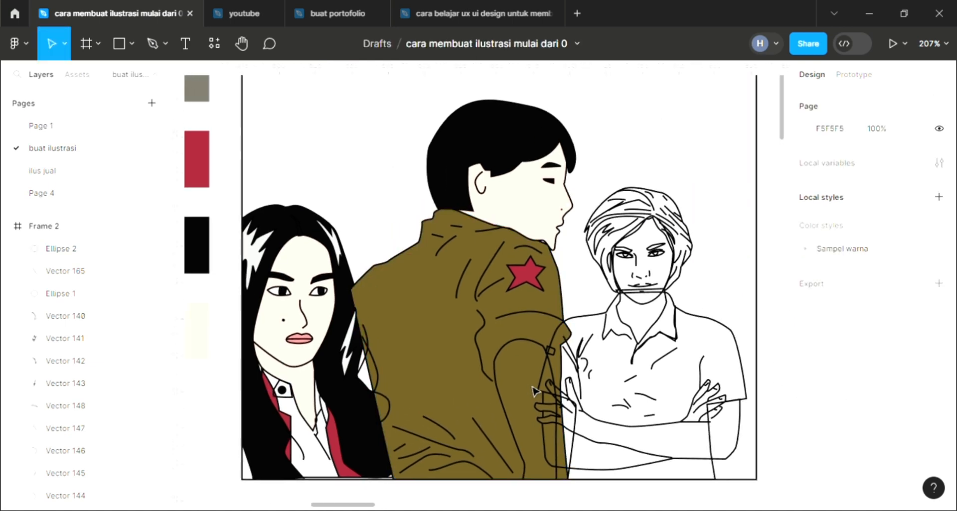
pyautogui.scroll(4, 567, 258)
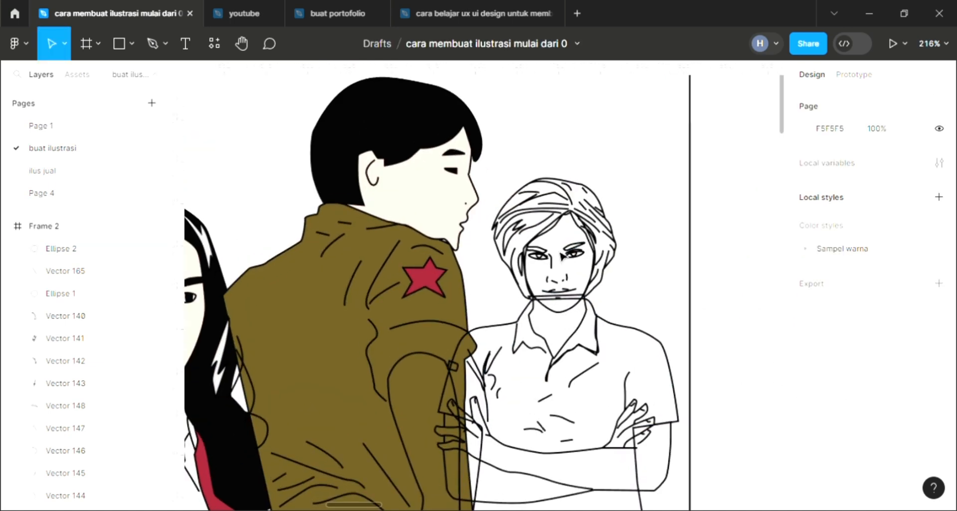
pyautogui.click(513, 292)
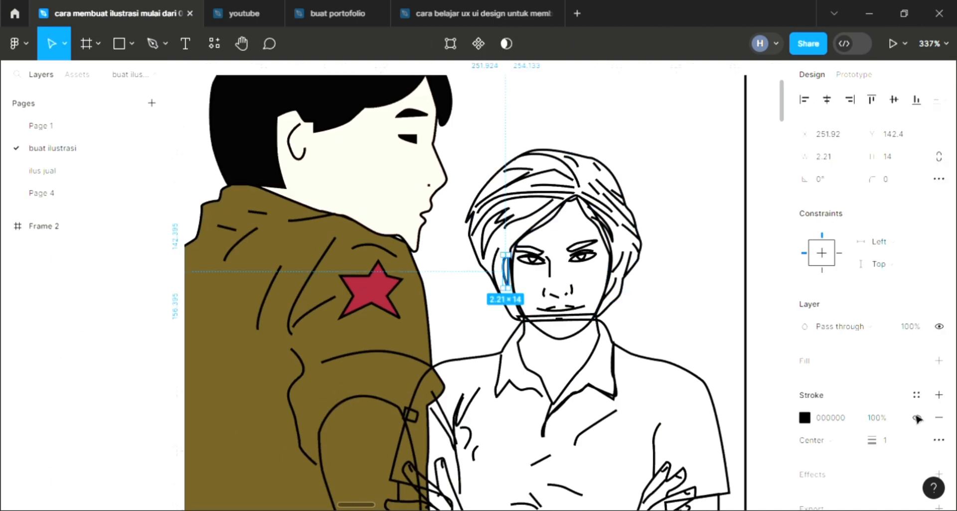
pyautogui.click(938, 360)
pyautogui.press('i')
pyautogui.click(423, 182)
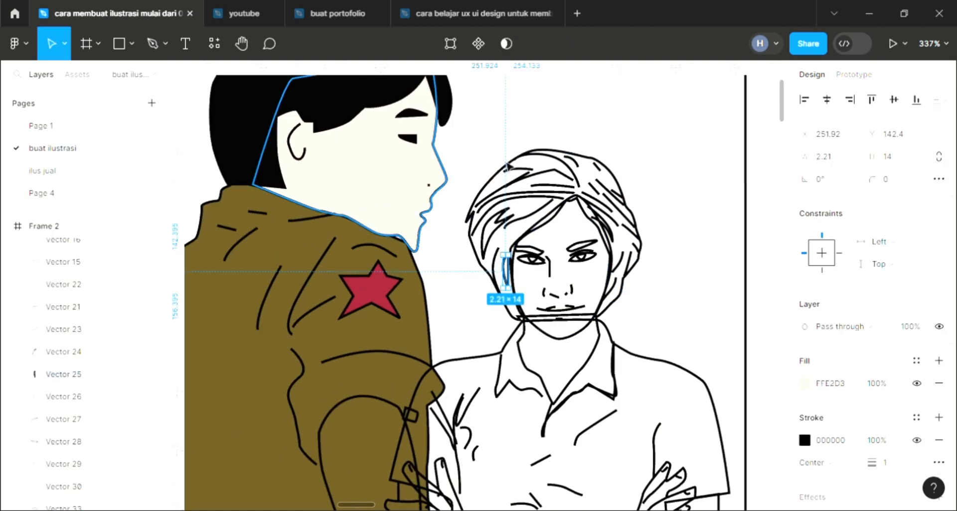
# Fill the short-haired figure's hair shape with black 040404 and send it behind the strand lines.
pyautogui.click(500, 318)
pyautogui.click(513, 319)
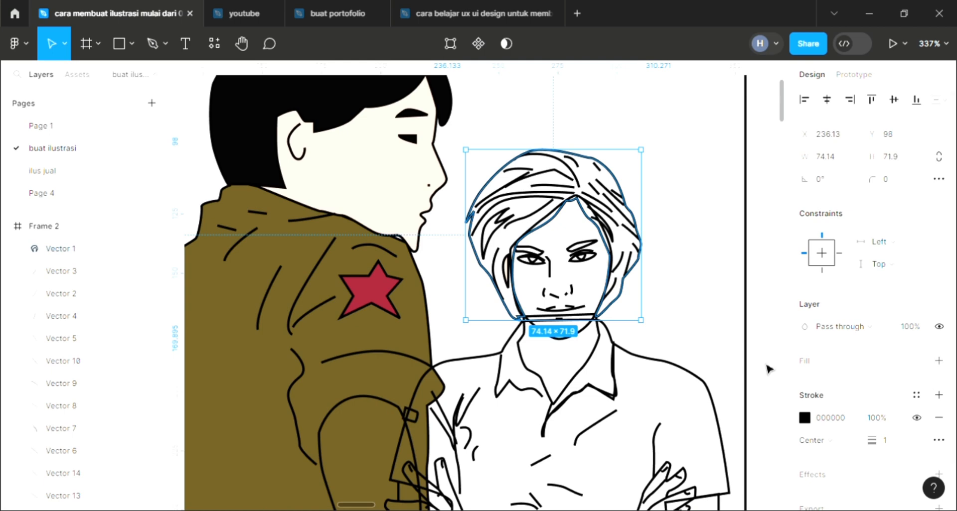
pyautogui.click(938, 360)
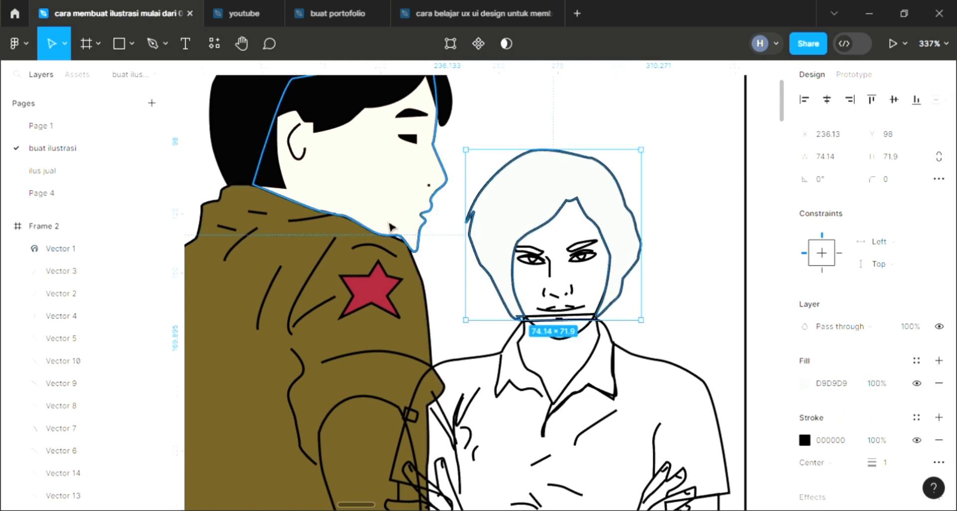
pyautogui.press('i')
pyautogui.click(241, 111)
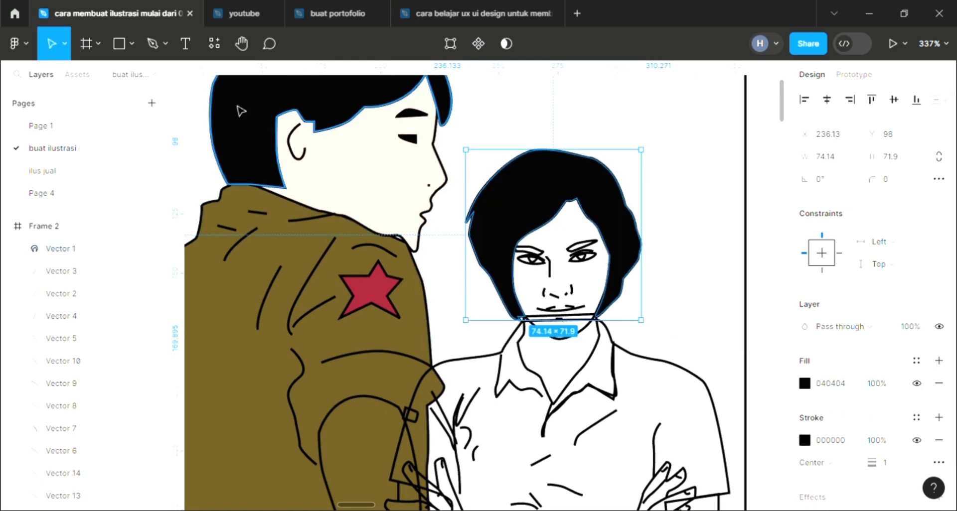
pyautogui.press('[')
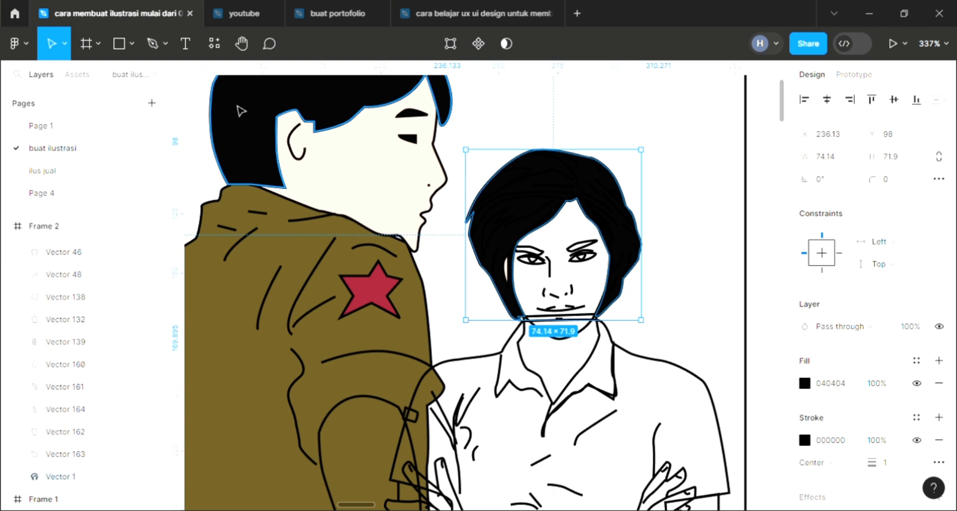
# Lighten the short-haired figure's hair fill to dark grey 2C2929 so the strand lines stand out.
pyautogui.scroll(1, 659, 294)
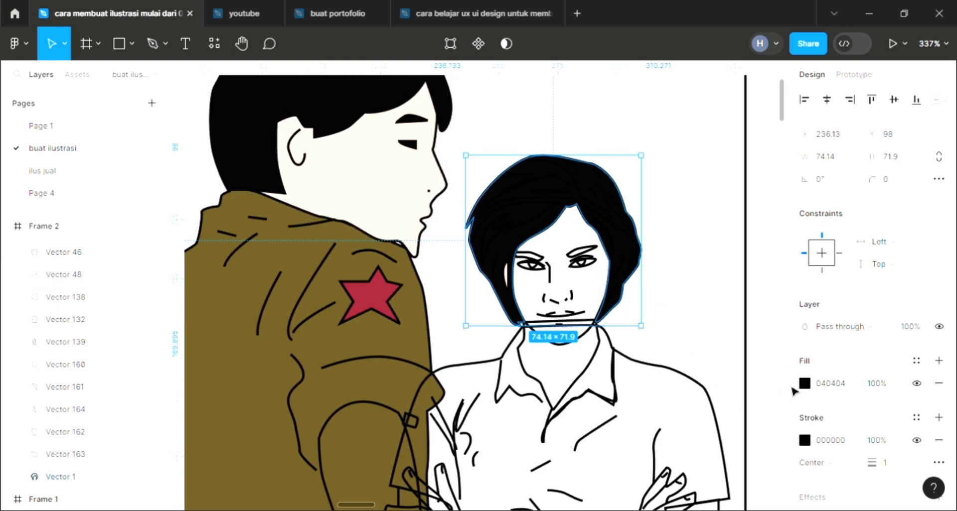
pyautogui.scroll(-1, 713, 393)
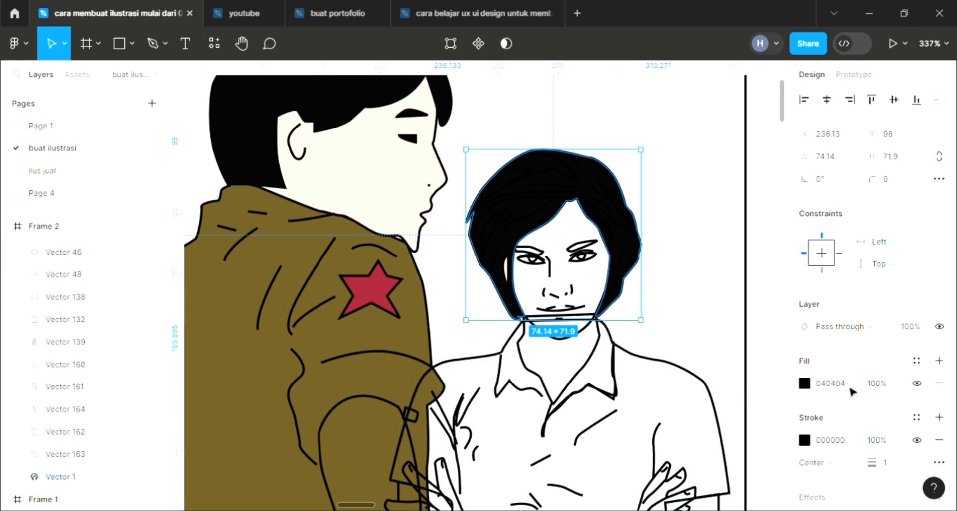
pyautogui.click(804, 383)
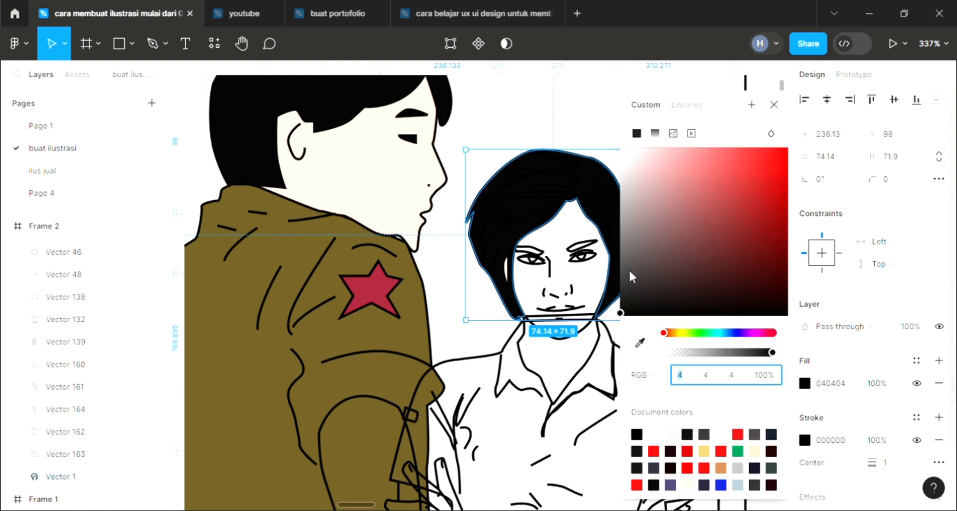
pyautogui.click(629, 287)
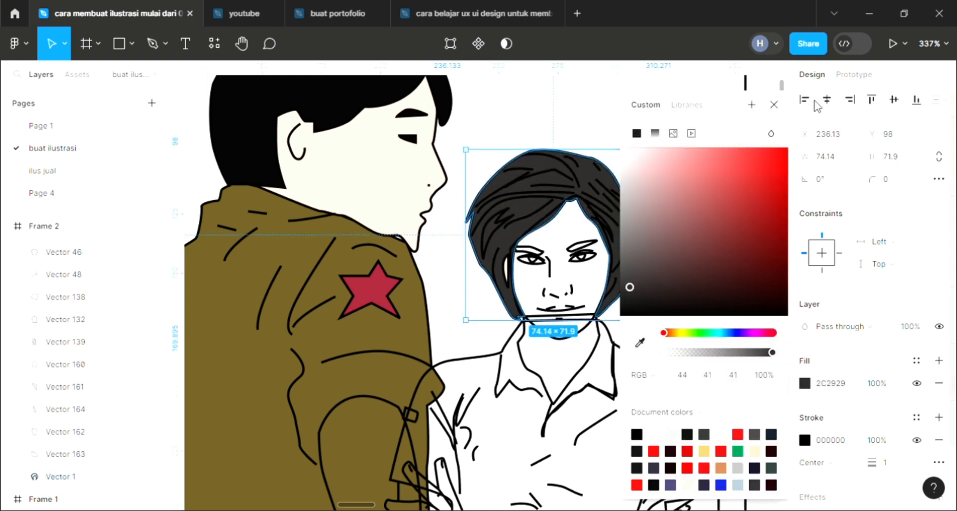
pyautogui.click(774, 105)
pyautogui.click(707, 162)
pyautogui.scroll(-5, 703, 168)
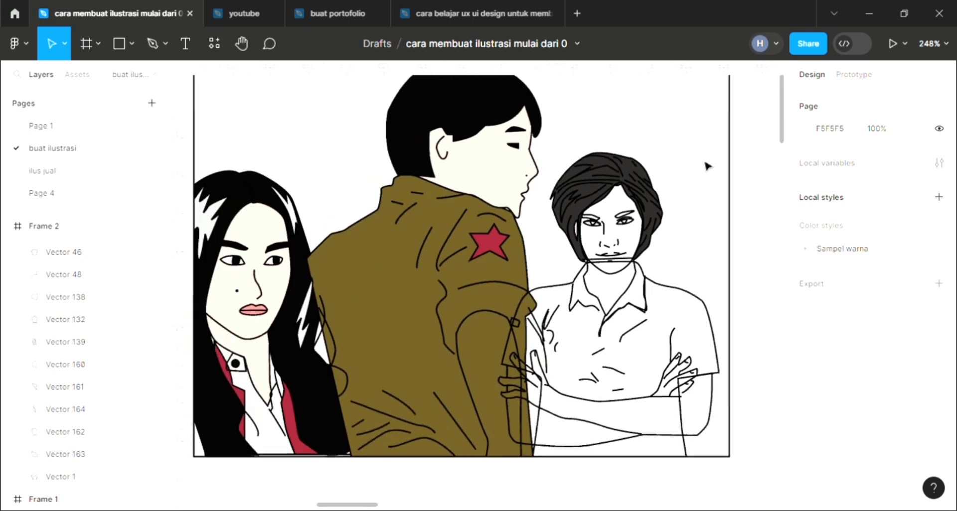
# Recolour the man's hair with the short-haired figure's dark grey 2C2929.
pyautogui.scroll(-1, 701, 168)
pyautogui.click(468, 123)
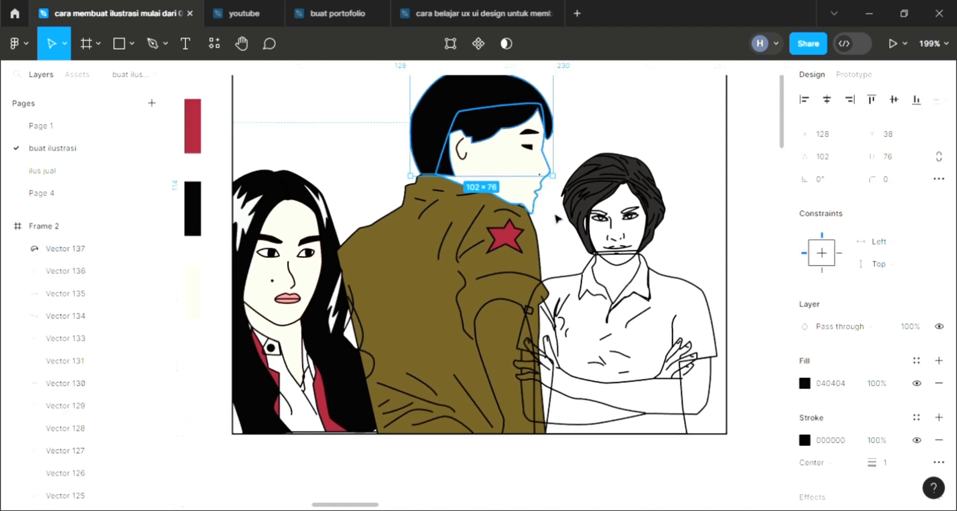
pyautogui.press('i')
pyautogui.click(599, 174)
pyautogui.click(367, 148)
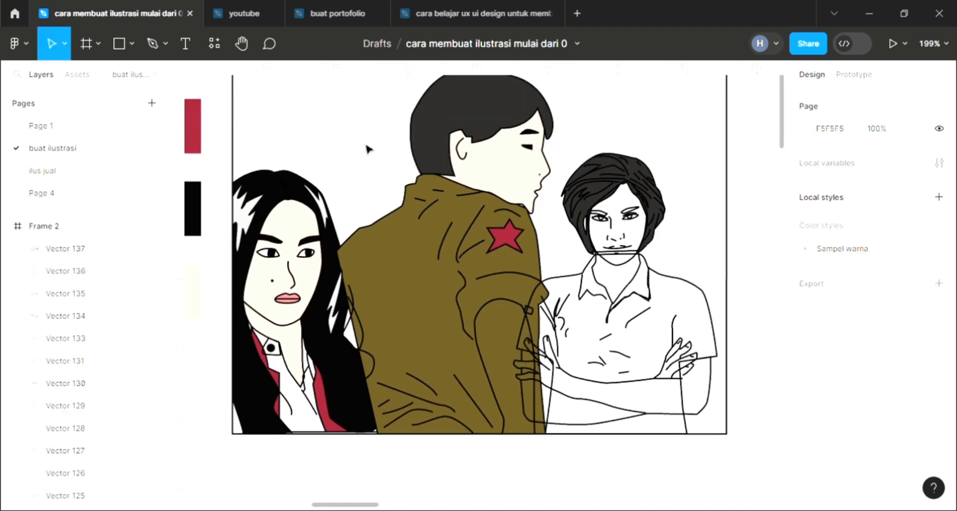
# Recolour the long-haired woman's hair with the dark grey 2C2929 of the man's hair.
pyautogui.click(294, 189)
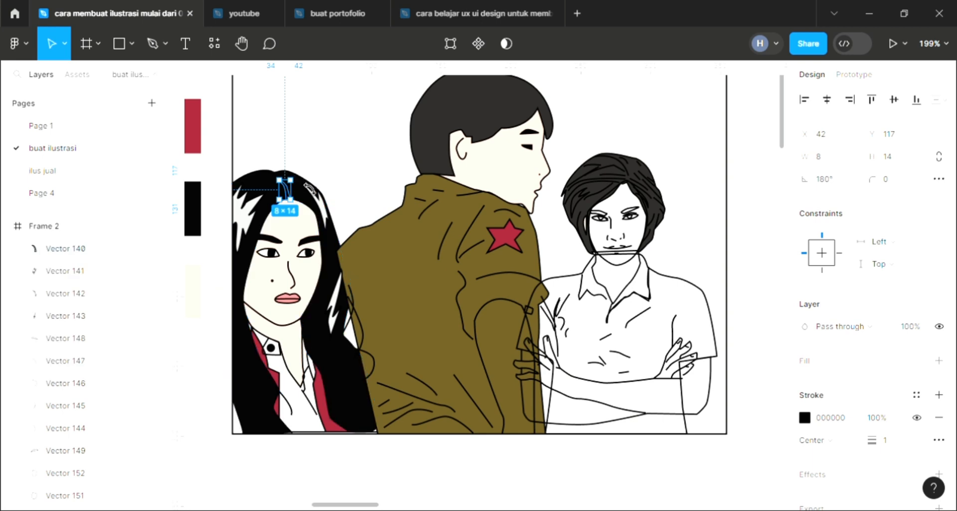
pyautogui.click(265, 252)
pyautogui.press('i')
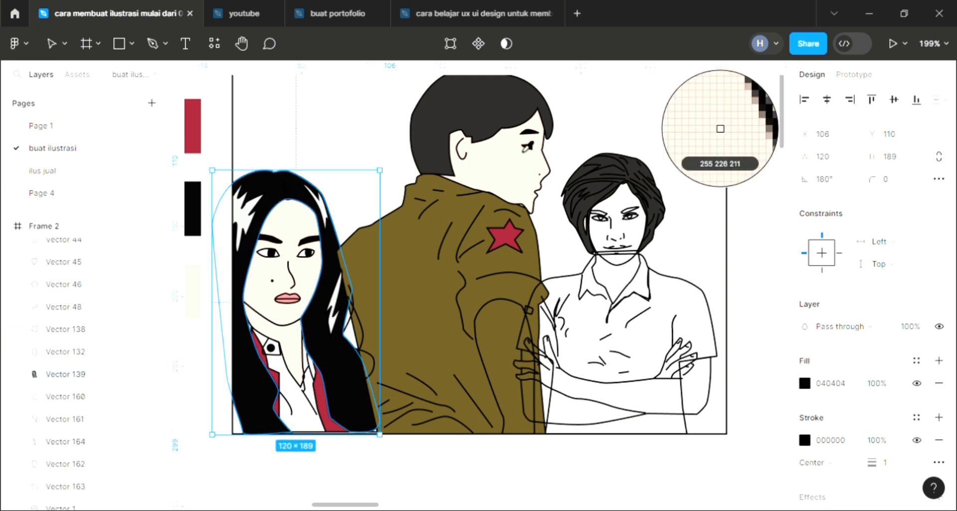
pyautogui.click(513, 123)
pyautogui.click(641, 130)
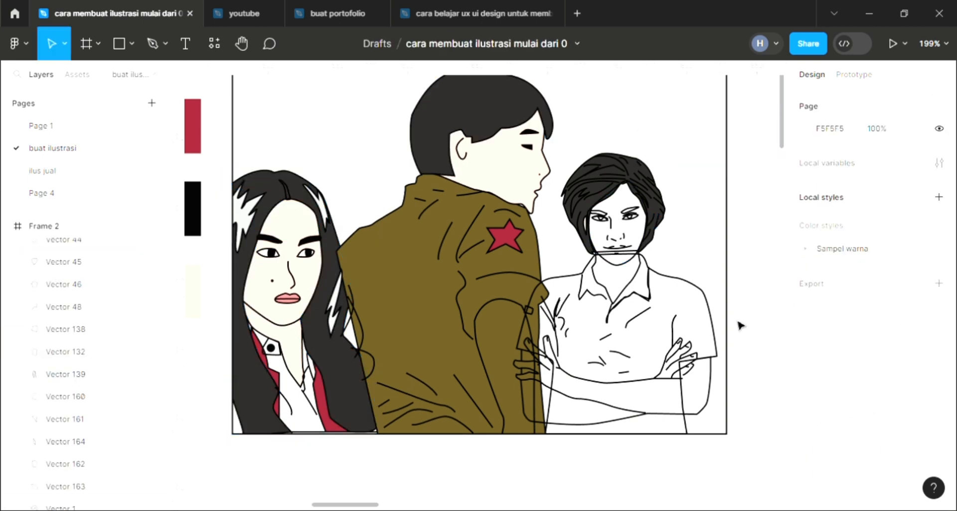
# Recolour both of the long-haired woman's eyebrows with the dark grey 2C2929 of her hair.
pyautogui.scroll(3, 615, 259)
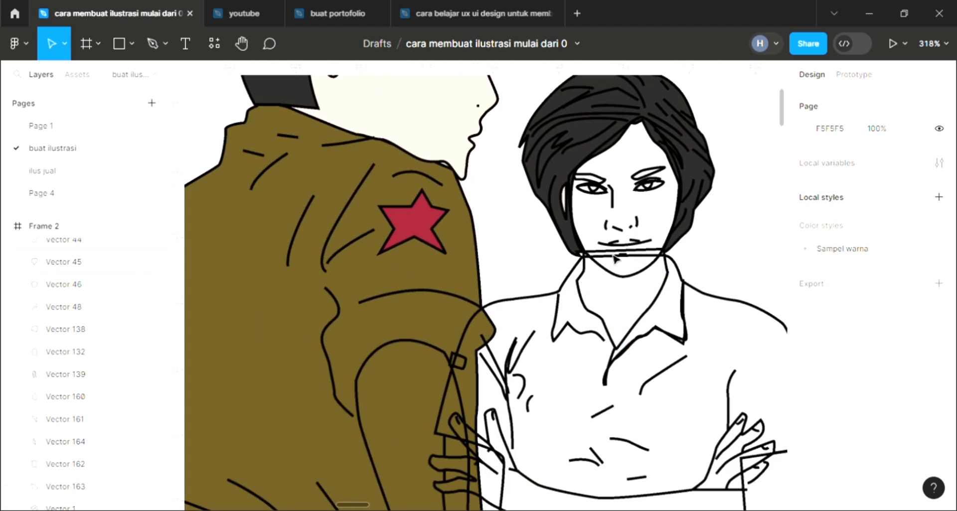
pyautogui.click(618, 187)
pyautogui.scroll(-3, 501, 250)
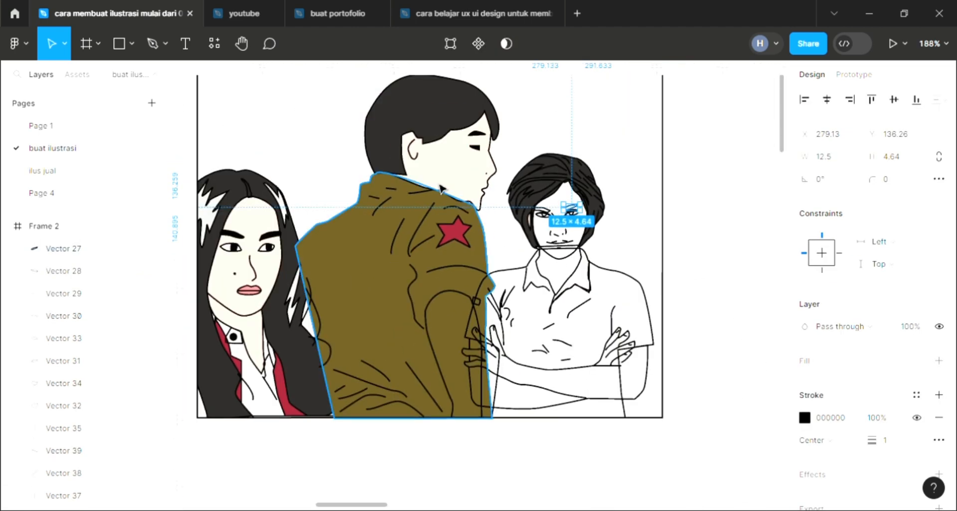
pyautogui.hscroll(-2, 284, 264)
pyautogui.scroll(3, 276, 259)
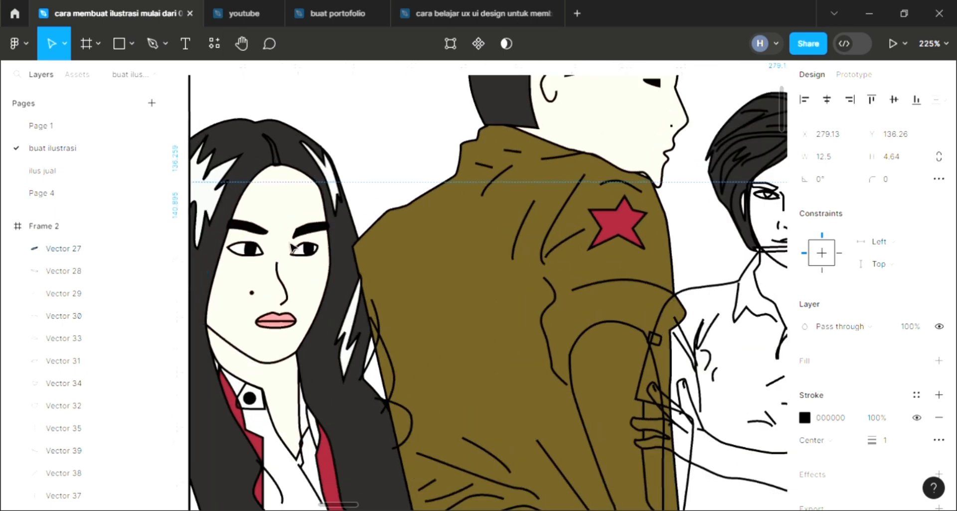
pyautogui.click(311, 229)
pyautogui.keyDown('shift'); pyautogui.click(261, 233); pyautogui.keyUp('shift')
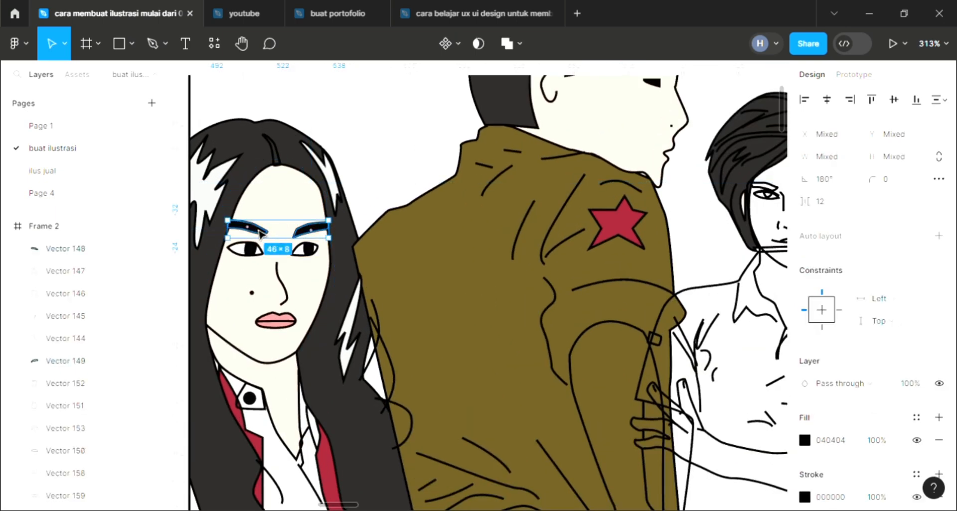
pyautogui.press('i')
pyautogui.click(210, 282)
pyautogui.click(253, 286)
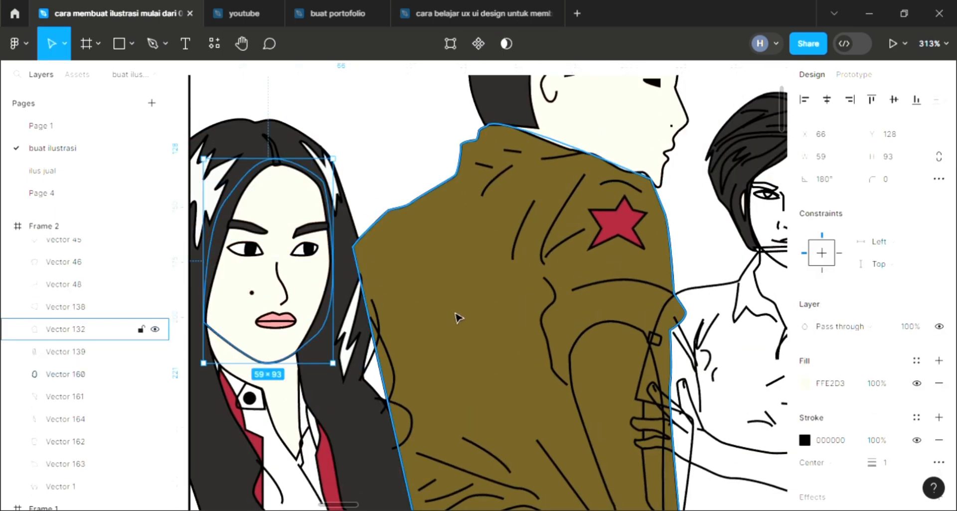
# Recolour both of the long-haired woman's irises with the dark grey 2C2929 of her hair.
pyautogui.scroll(-3, 503, 307)
pyautogui.scroll(5, 339, 276)
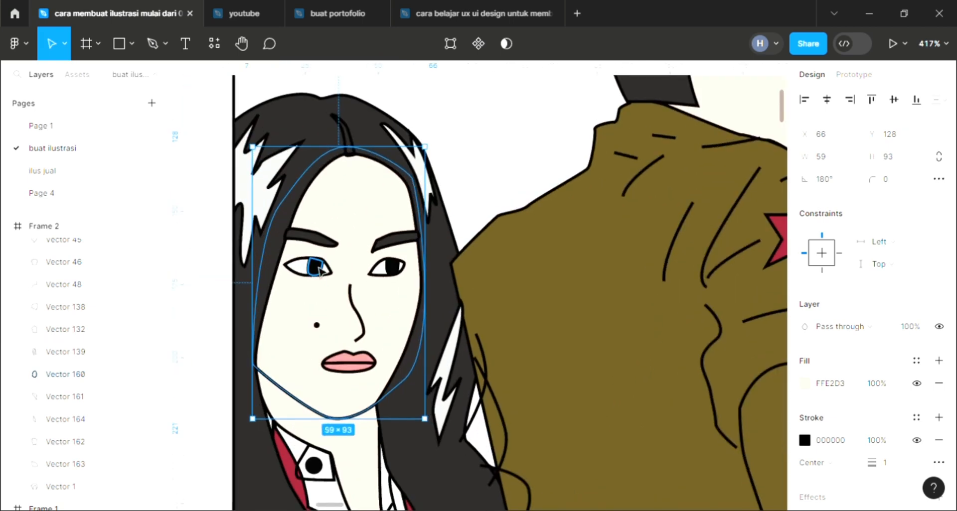
pyautogui.click(315, 267)
pyautogui.keyDown('shift'); pyautogui.click(396, 270); pyautogui.keyUp('shift')
pyautogui.press('i')
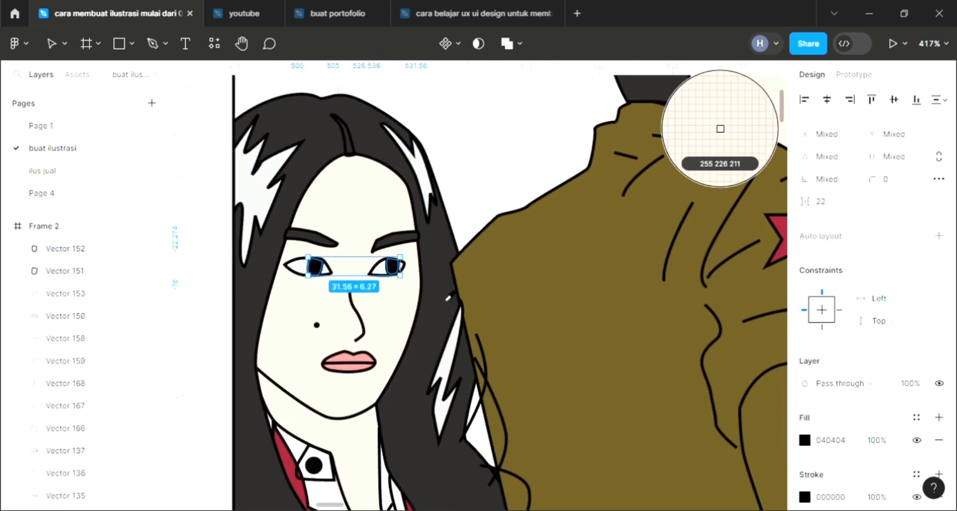
pyautogui.click(447, 295)
pyautogui.click(485, 167)
# Recolour the man's eyebrow and eye together with the dark grey of his hair.
pyautogui.scroll(-5, 486, 168)
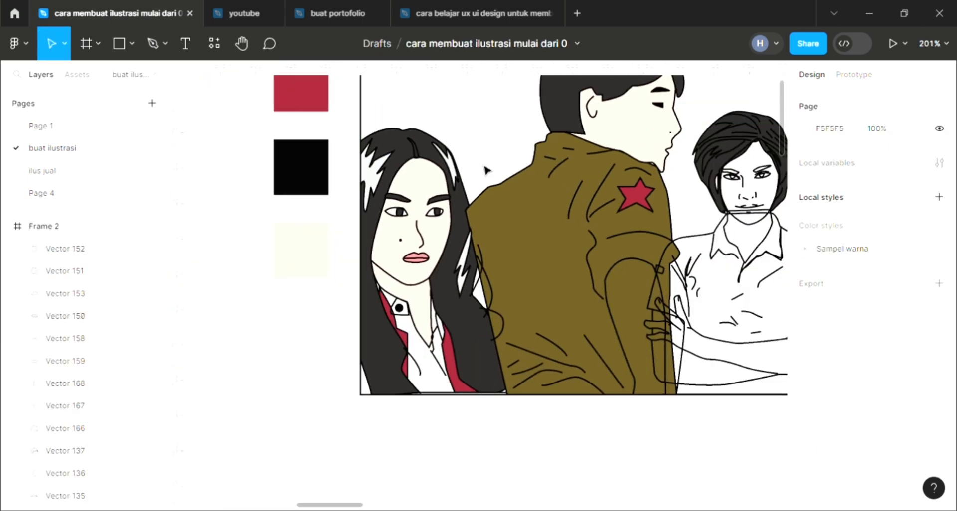
pyautogui.scroll(3, 527, 234)
pyautogui.hscroll(1, 527, 234)
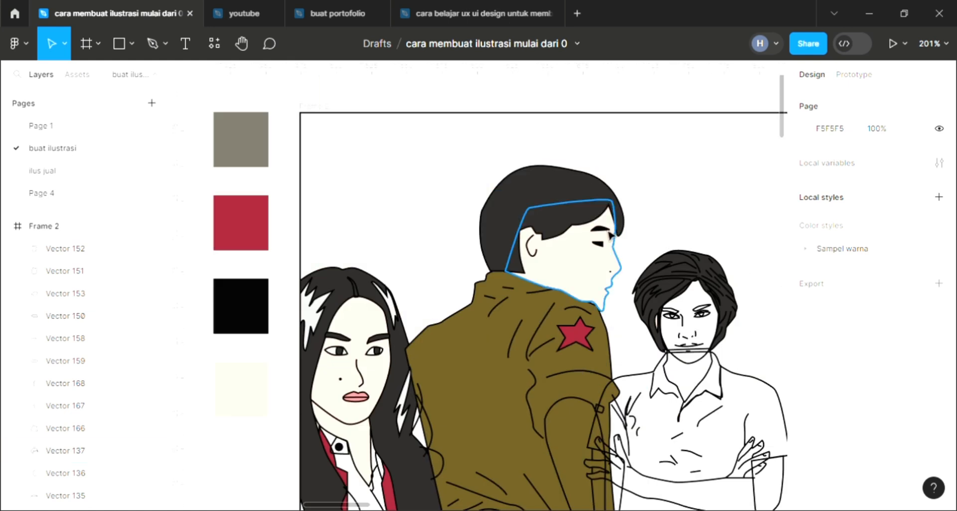
pyautogui.click(602, 229)
pyautogui.keyDown('shift'); pyautogui.click(605, 248); pyautogui.keyUp('shift')
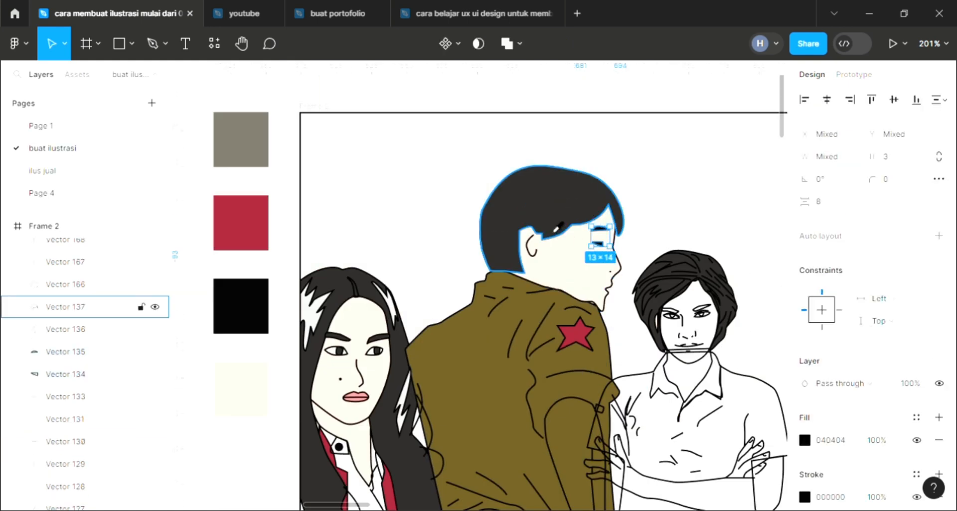
pyautogui.press('i')
pyautogui.press('Escape')
pyautogui.scroll(-1, 709, 304)
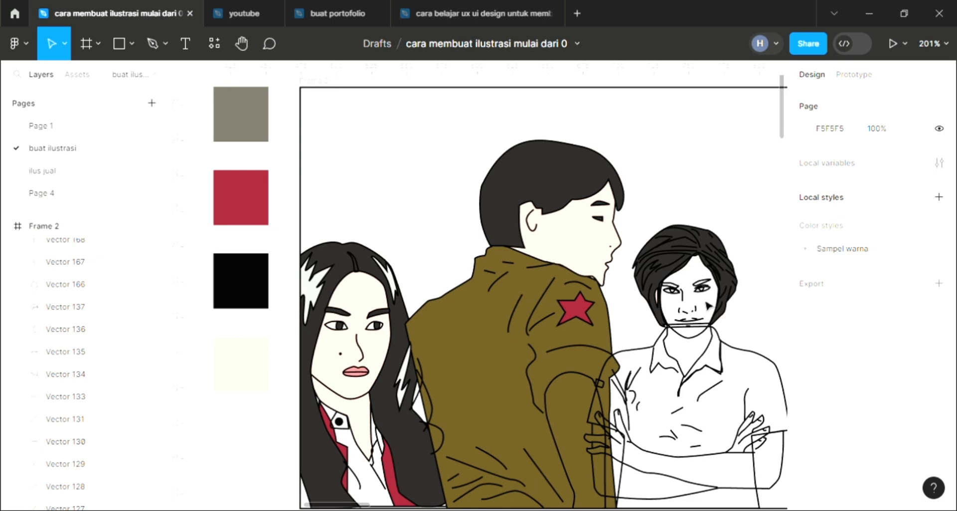
# Recolour the long-haired woman's round collar button with the hair's dark grey 2C2929.
pyautogui.scroll(3, 705, 316)
pyautogui.scroll(-2, 707, 319)
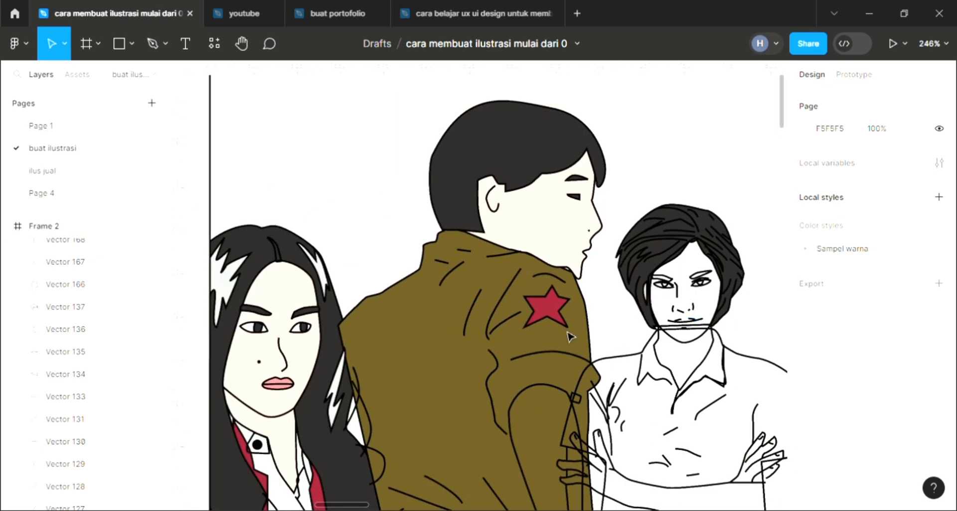
pyautogui.scroll(-3, 570, 337)
pyautogui.click(257, 369)
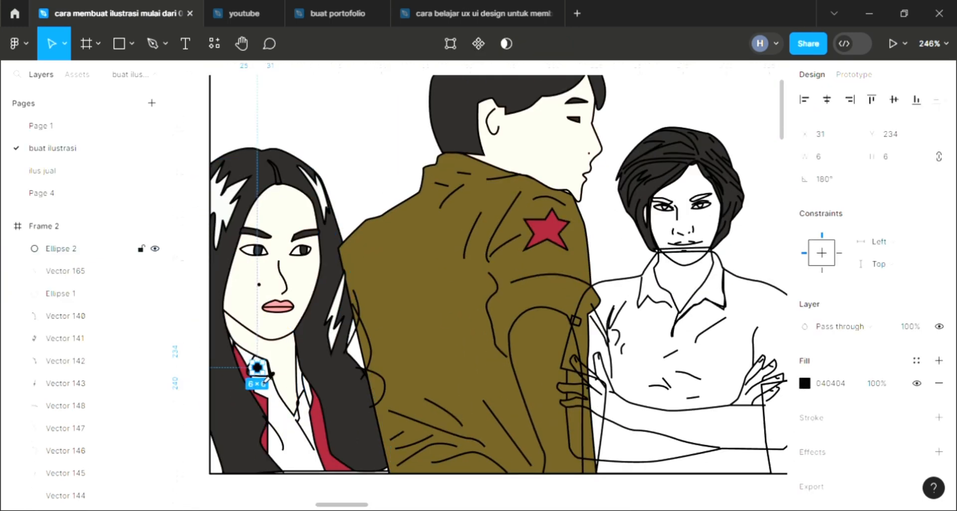
pyautogui.press('i')
pyautogui.click(722, 128)
pyautogui.hscroll(2, 444, 345)
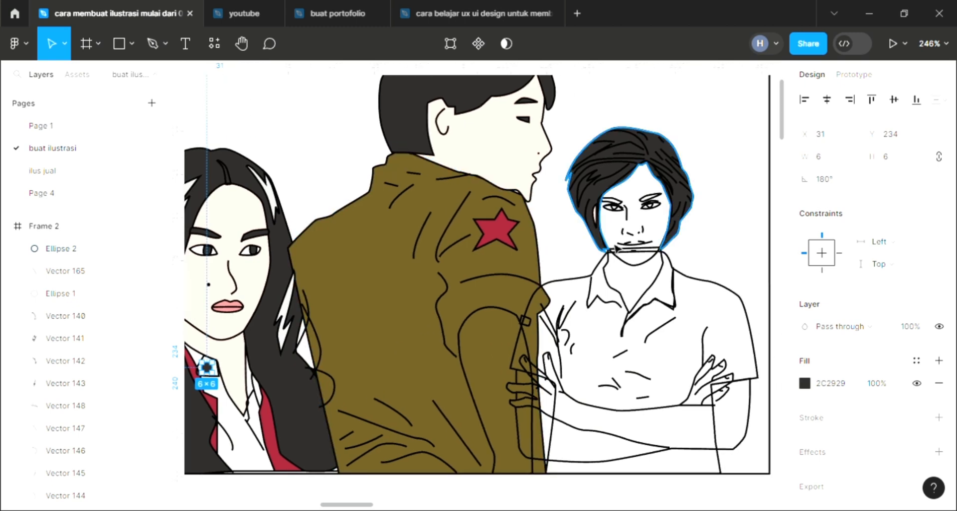
pyautogui.hscroll(2, 617, 248)
pyautogui.scroll(2, 549, 228)
pyautogui.press('Escape')
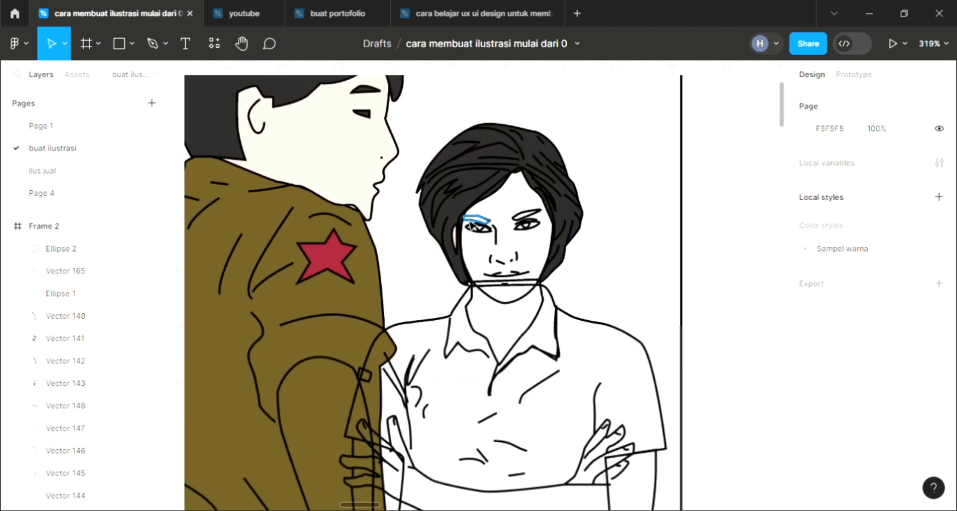
# Fill both eyebrows of the short-haired person with the dark grey 2C2929 sampled from their hair.
pyautogui.scroll(2, 471, 226)
pyautogui.click(479, 217)
pyautogui.keyDown('shift'); pyautogui.click(547, 214); pyautogui.keyUp('shift')
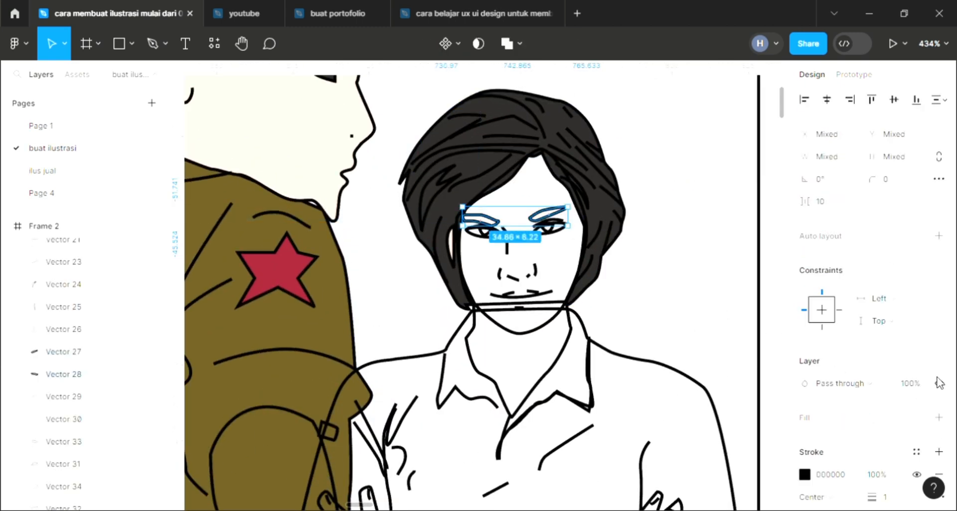
pyautogui.click(938, 419)
pyautogui.press('i')
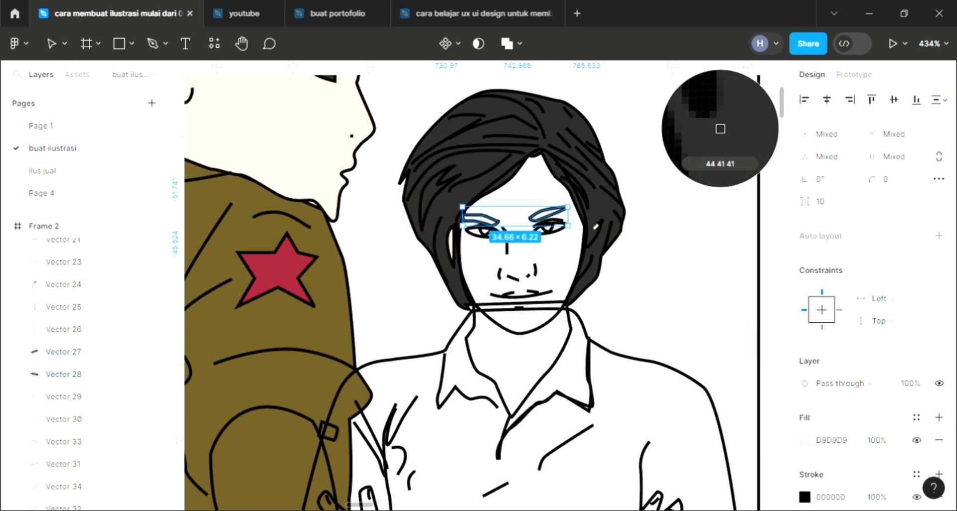
pyautogui.click(595, 233)
pyautogui.press('Escape')
# Colour the short-haired person's eye on the viewer's right, with a dark grey 2C2929 iris and a white FFFFFF eyeball.
pyautogui.scroll(5, 506, 241)
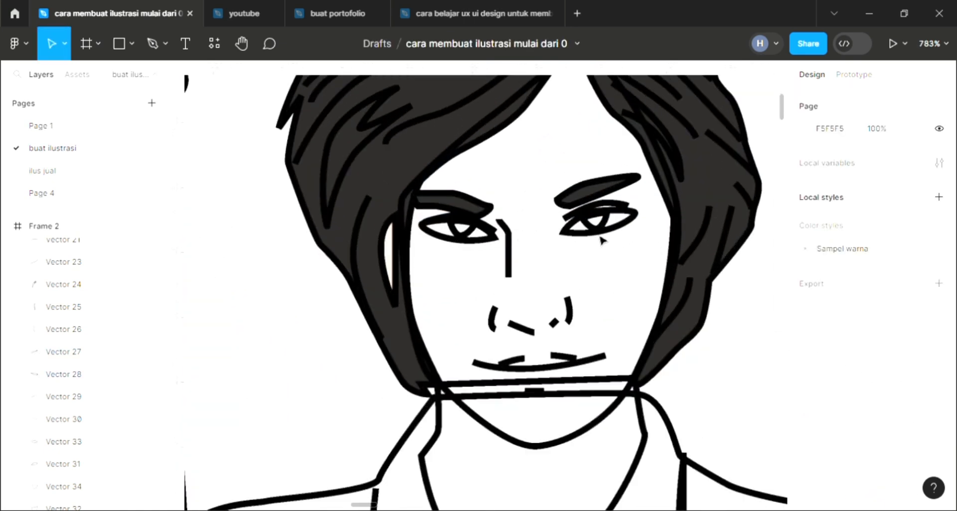
pyautogui.click(604, 234)
pyautogui.click(595, 220)
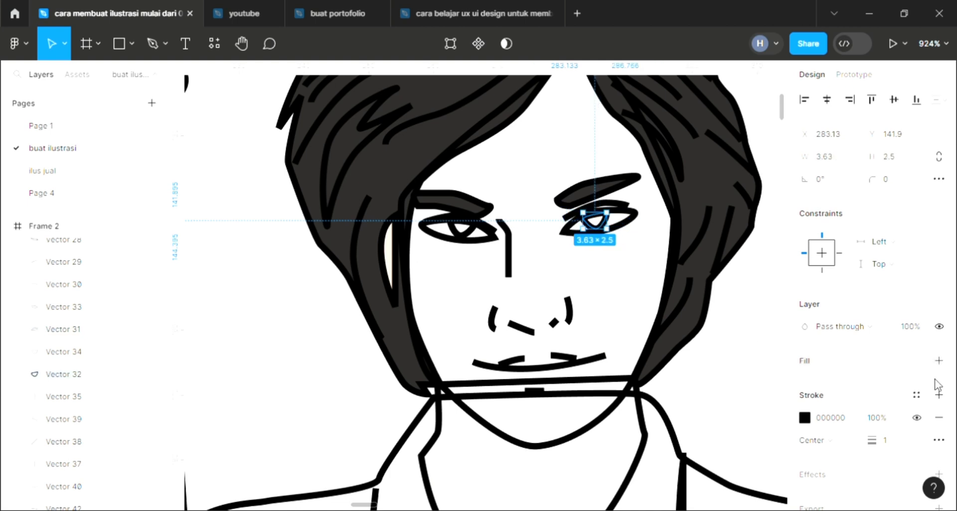
pyautogui.click(938, 360)
pyautogui.scroll(3, 648, 249)
pyautogui.press('i')
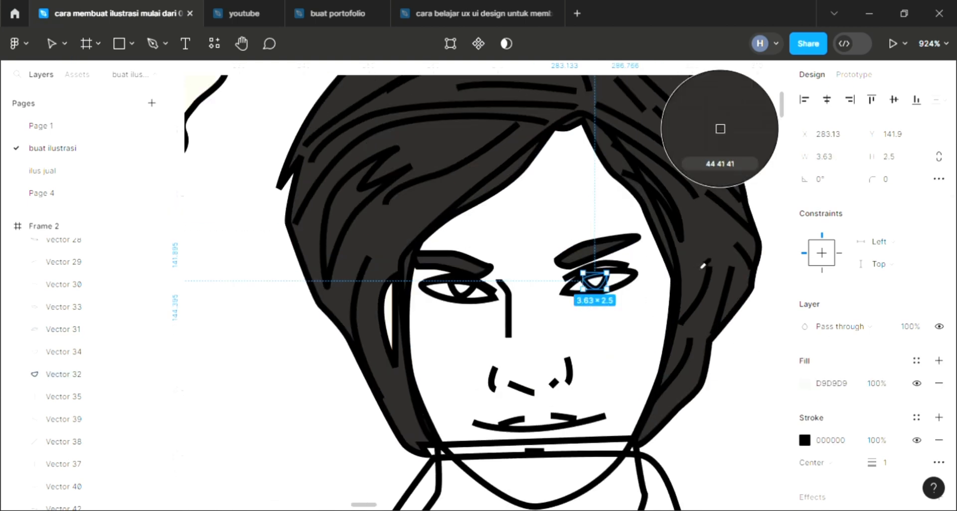
pyautogui.click(719, 128)
pyautogui.click(643, 323)
pyautogui.click(634, 288)
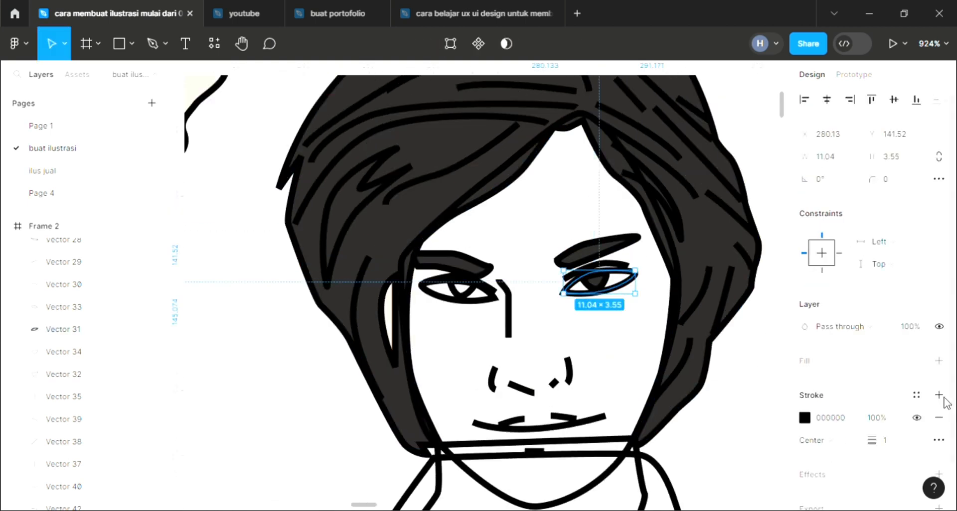
pyautogui.click(939, 361)
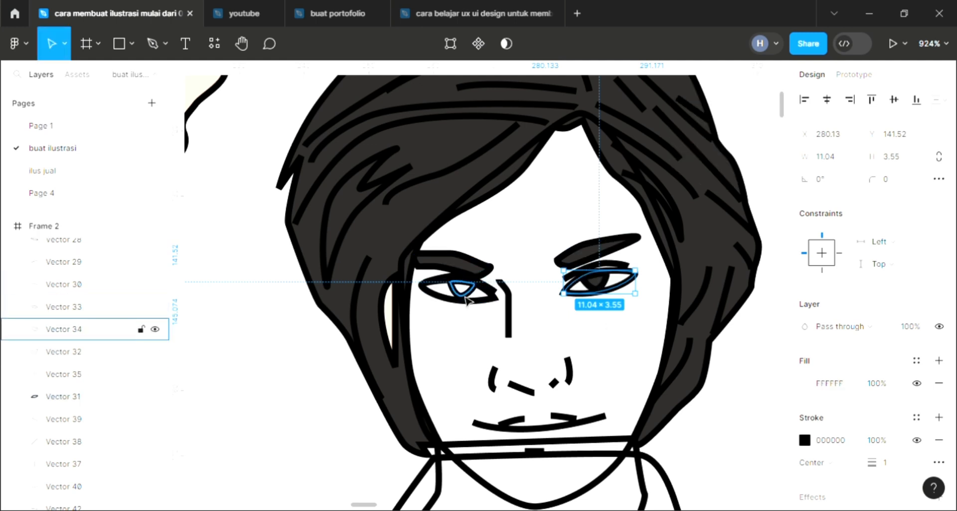
# Colour the short-haired person's eye on the viewer's left, giving the iris the hair's dark grey and the eyeball white FFFFFF.
pyautogui.click(63, 329)
pyautogui.click(939, 361)
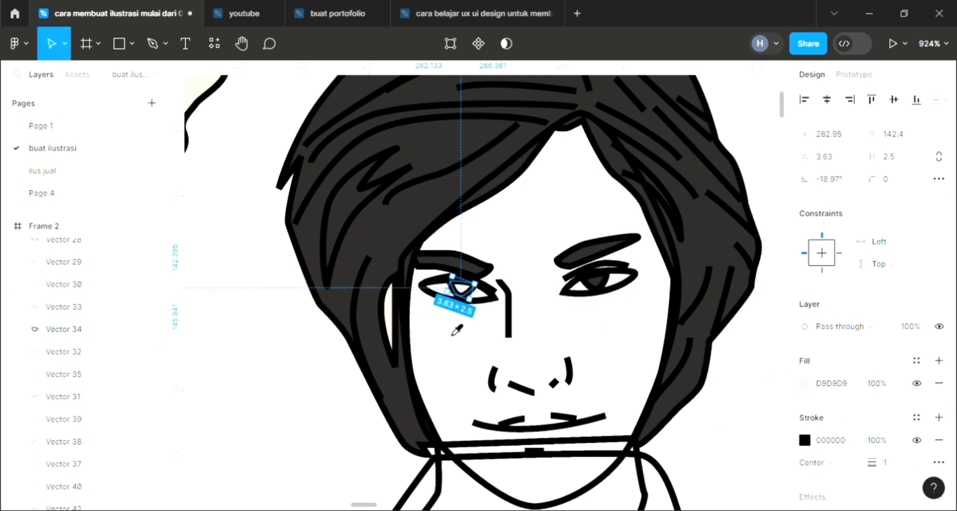
pyautogui.press('i')
pyautogui.click(722, 128)
pyautogui.click(431, 298)
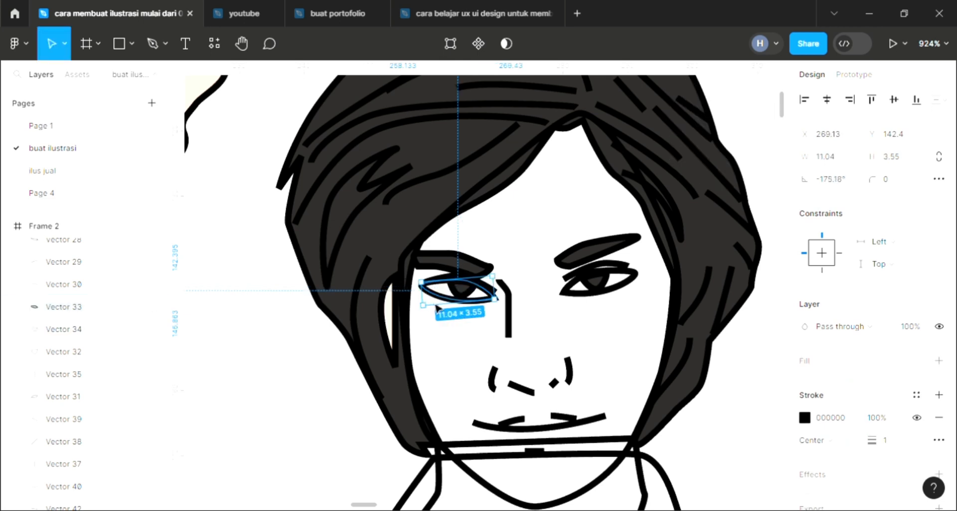
pyautogui.click(939, 360)
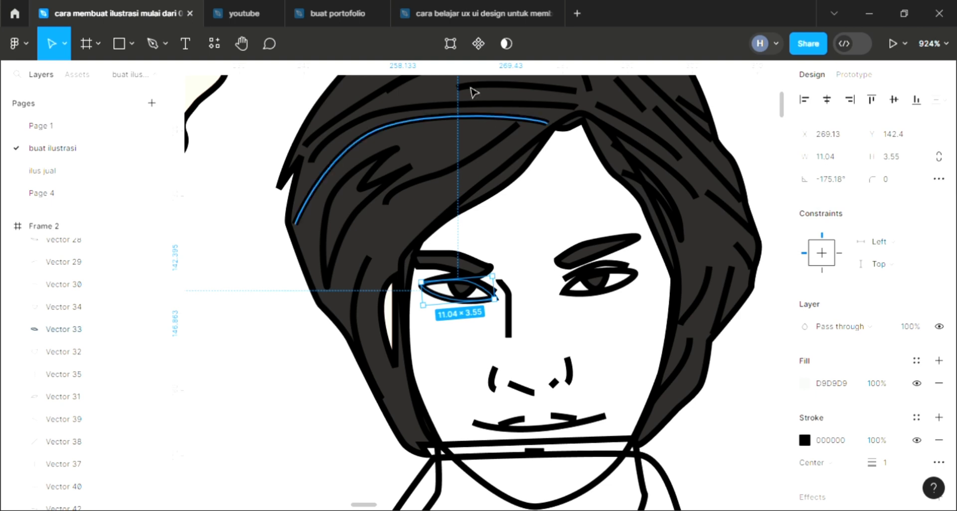
pyautogui.press('i')
pyautogui.click(507, 273)
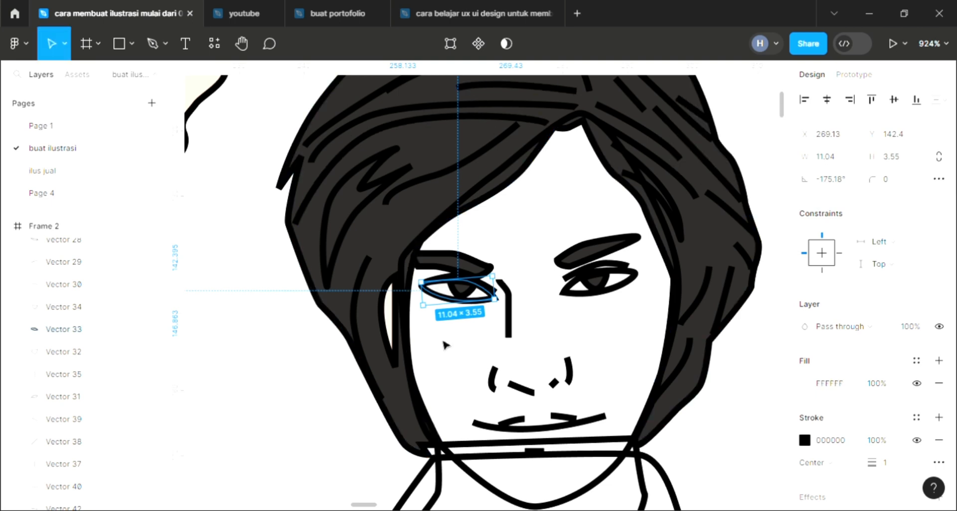
# Fill the short-haired person's face with the skin colour sampled from the man's face.
pyautogui.click(422, 408)
pyautogui.scroll(-5, 423, 409)
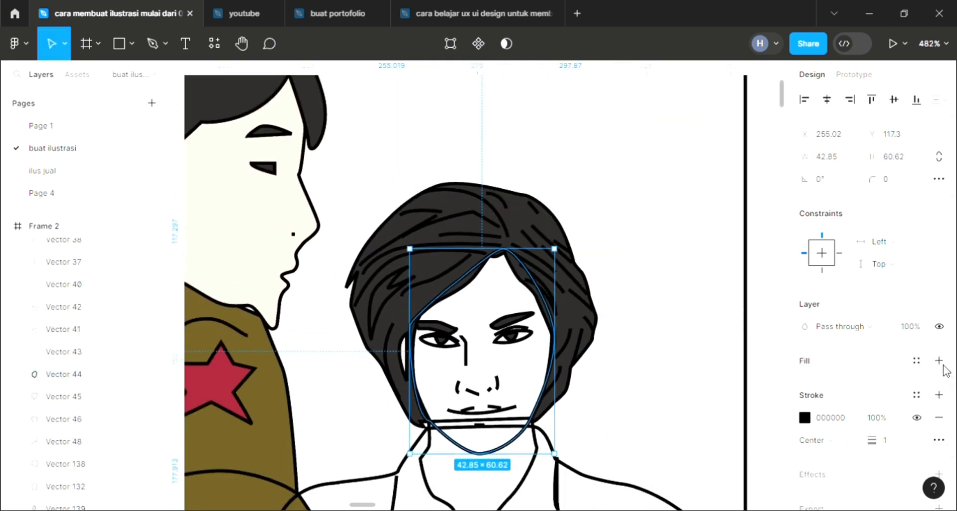
pyautogui.click(939, 361)
pyautogui.scroll(-3, 510, 376)
pyautogui.press('i')
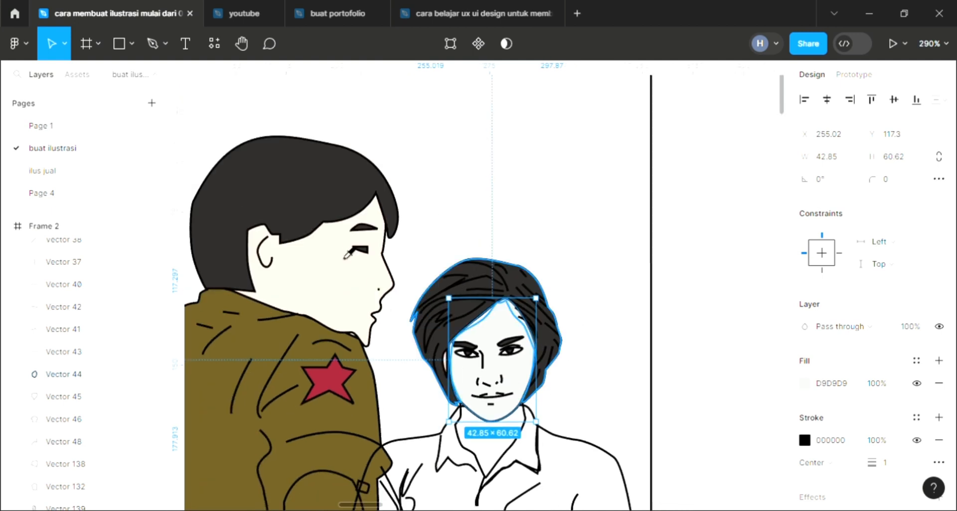
pyautogui.click(347, 255)
pyautogui.click(592, 268)
# Fill the short-haired person's neck and open-collar area with the skin colour FFE2D3 of the face.
pyautogui.scroll(-2, 473, 349)
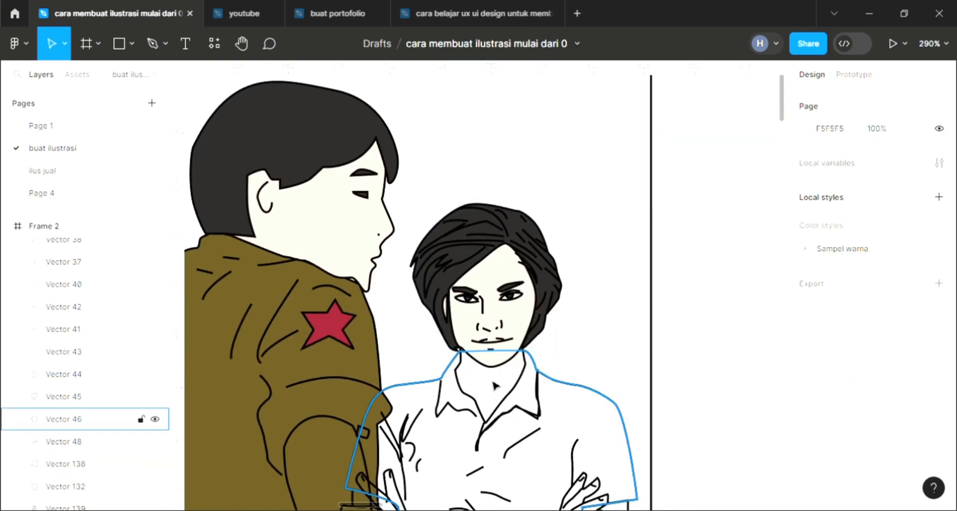
pyautogui.click(473, 403)
pyautogui.click(938, 361)
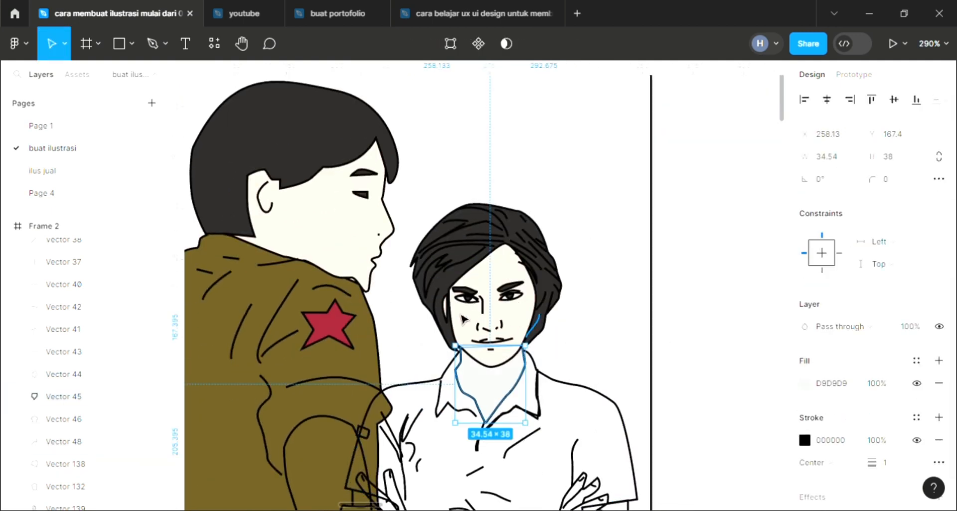
pyautogui.press('i')
pyautogui.scroll(-3, 501, 230)
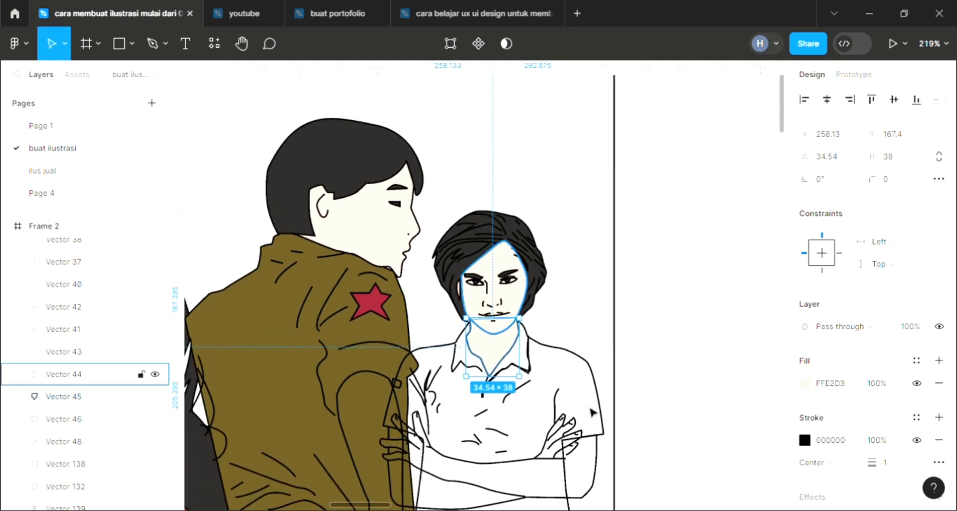
# Fill the short-haired person's shirt with white FFFFFF.
pyautogui.click(605, 411)
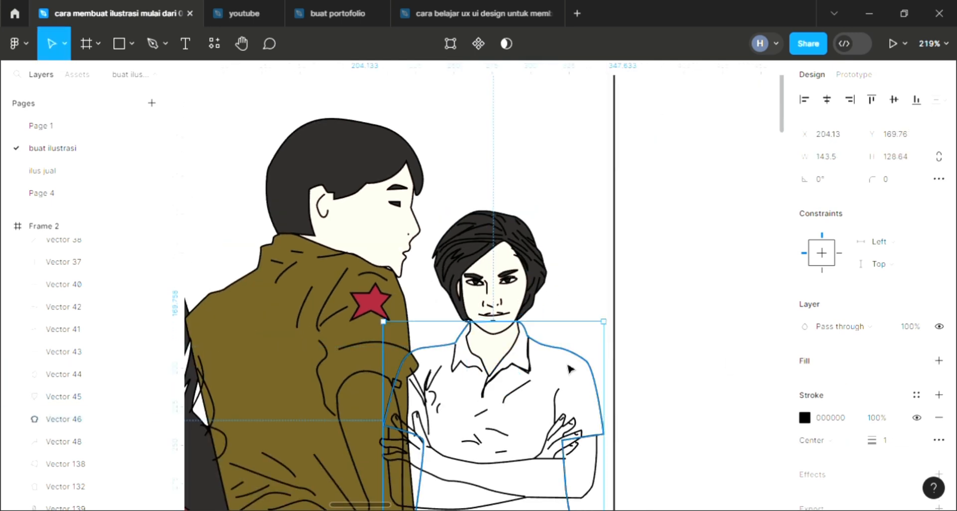
pyautogui.scroll(-2, 570, 369)
pyautogui.click(939, 360)
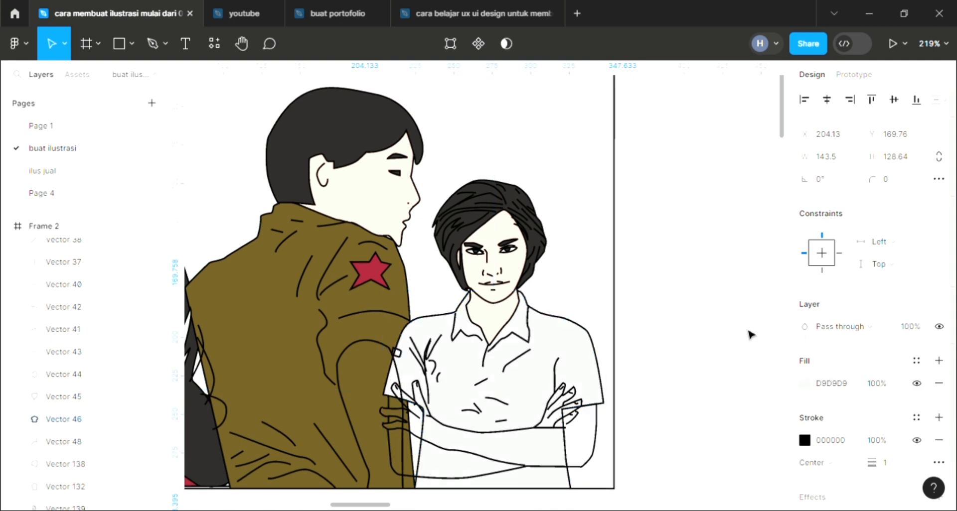
pyautogui.press('i')
pyautogui.click(562, 303)
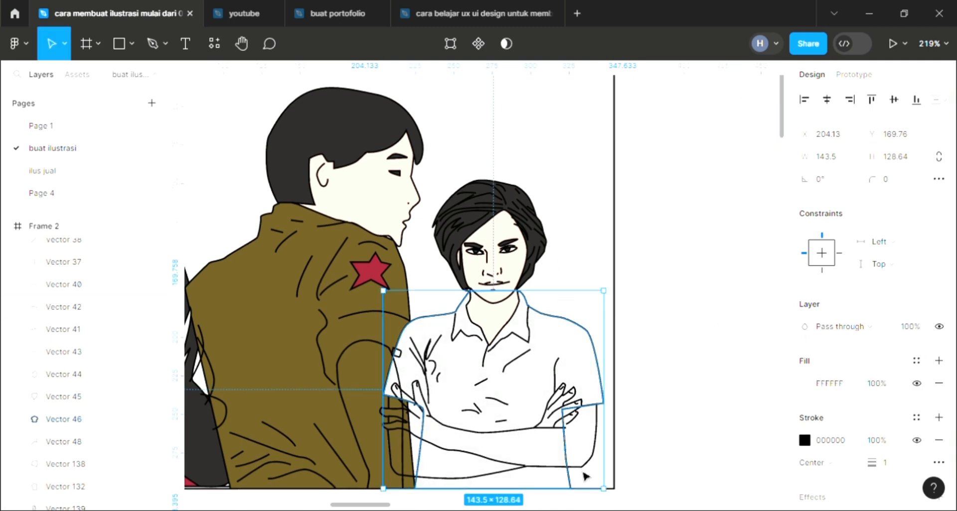
# Fill the short-haired person's crossed arms with the skin colour FFE2D3 sampled from the man's face.
pyautogui.click(582, 469)
pyautogui.click(939, 360)
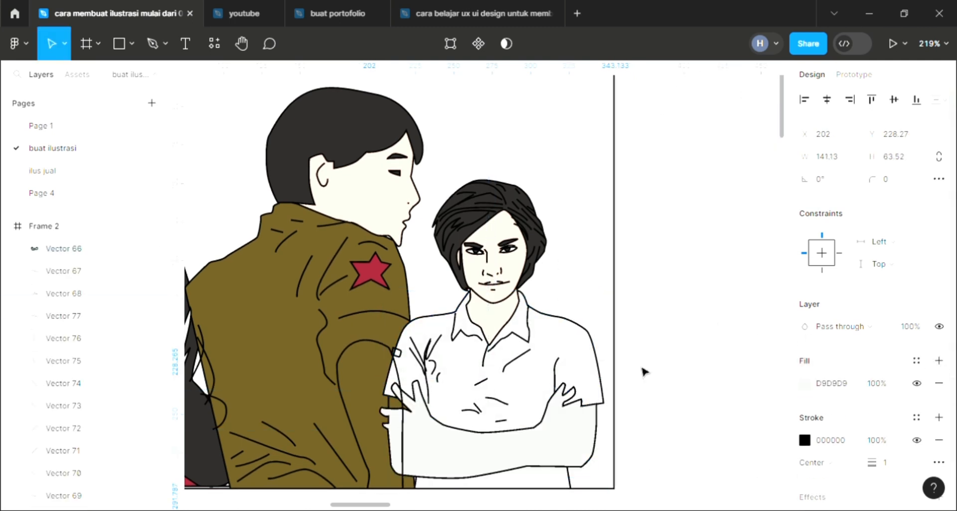
pyautogui.press('i')
pyautogui.click(391, 226)
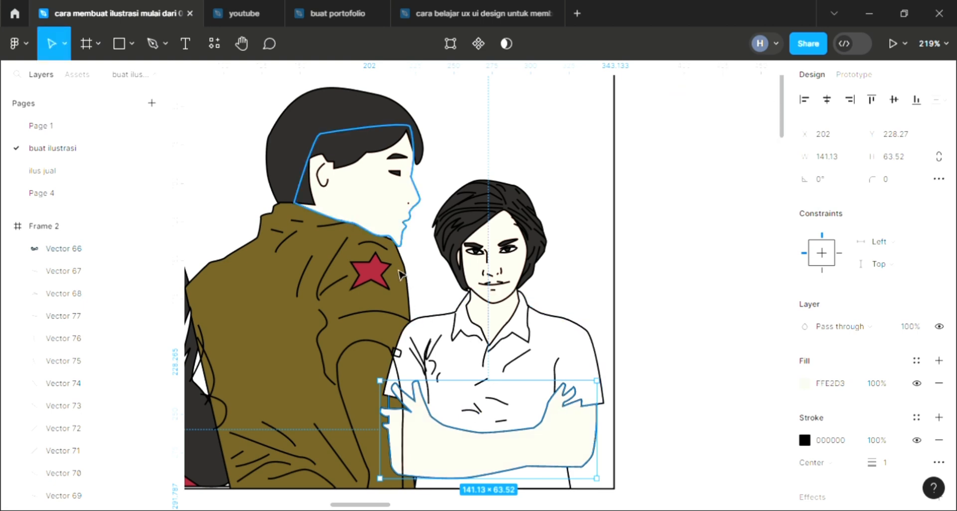
# Send the crossed-arms shape backward in the layer order until it sits behind the finger, nail and forearm detail lines.
pyautogui.hotkey('ctrl', '[')
pyautogui.hotkey('ctrl', '[')
pyautogui.hotkey('ctrl', '[')
pyautogui.hotkey('ctrl', '[')
pyautogui.hotkey('ctrl', '[')
pyautogui.hotkey('ctrl', '[')
pyautogui.hotkey('ctrl', '[')
pyautogui.hotkey('ctrl', '[')
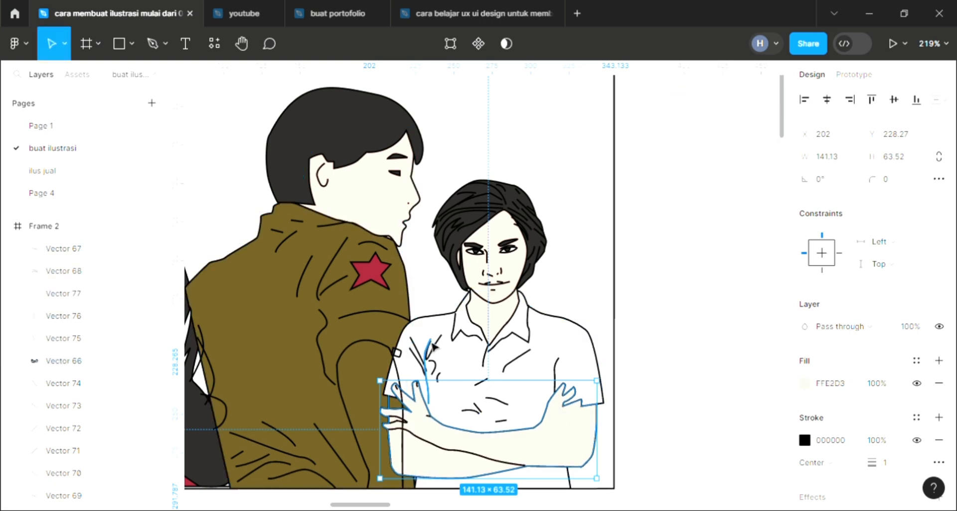
pyautogui.hotkey('ctrl', '[')
pyautogui.hotkey('ctrl', '[')
pyautogui.hotkey('ctrl', '[')
pyautogui.hotkey('ctrl', '[')
pyautogui.hotkey('ctrl', '[')
pyautogui.hotkey('ctrl', '[')
pyautogui.hotkey('ctrl', '[')
pyautogui.hotkey('ctrl', '[')
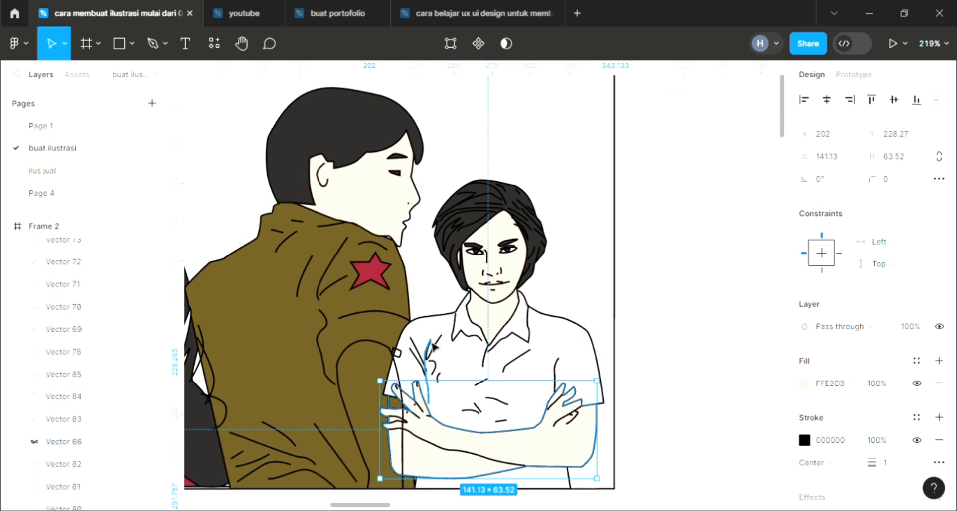
pyautogui.hotkey('ctrl', '[')
pyautogui.hotkey('ctrl', '[')
pyautogui.hotkey('ctrl', '[')
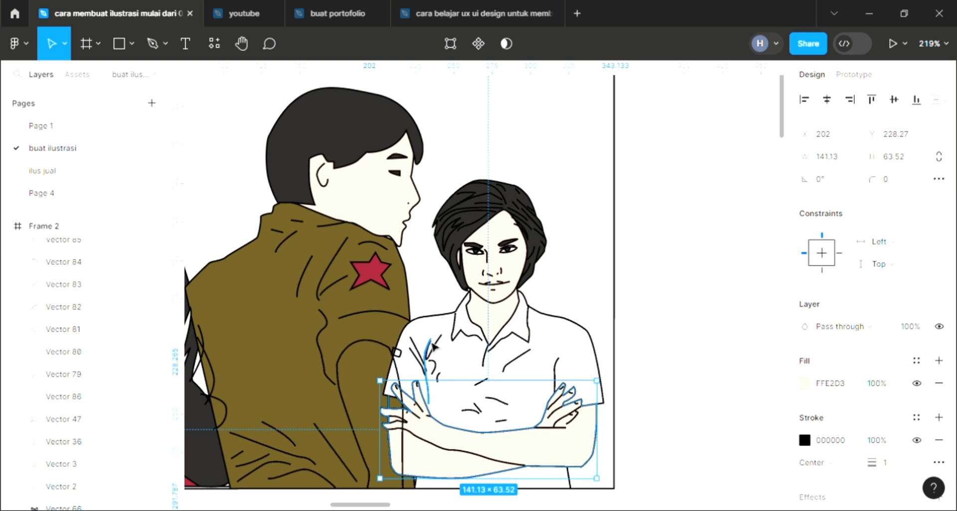
pyautogui.hotkey('ctrl', '[')
pyautogui.click(660, 369)
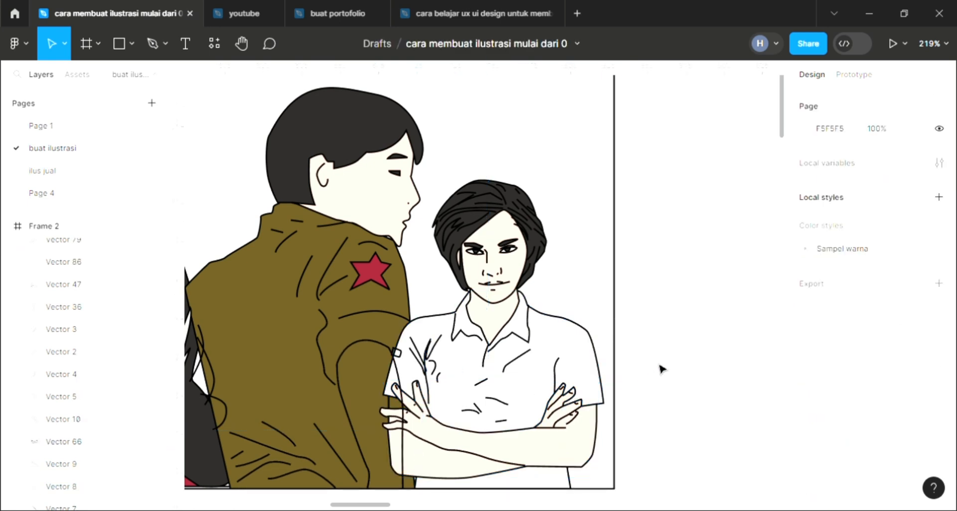
# Draw a 17 × 20 rectangular pocket on the short-haired person's shirt, with a black outline and the shirt's white fill.
pyautogui.scroll(-3, 563, 372)
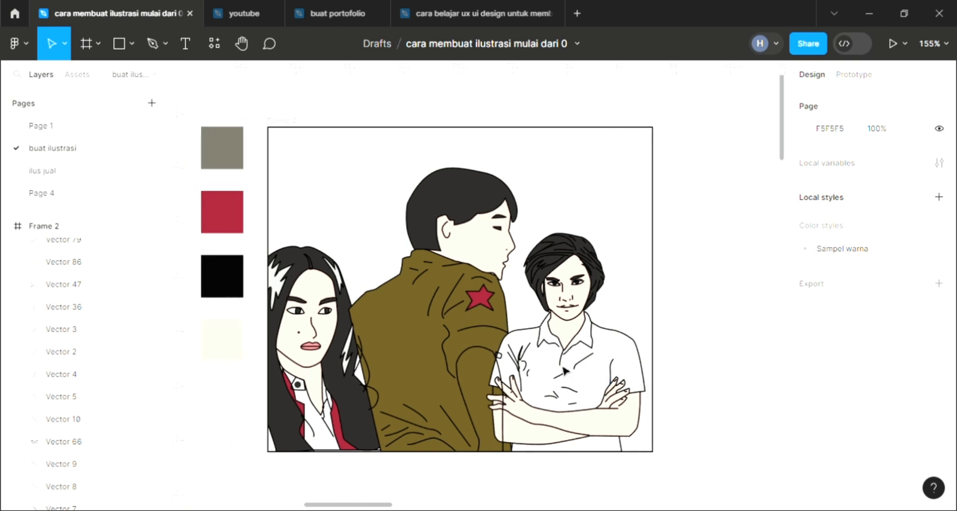
pyautogui.click(119, 45)
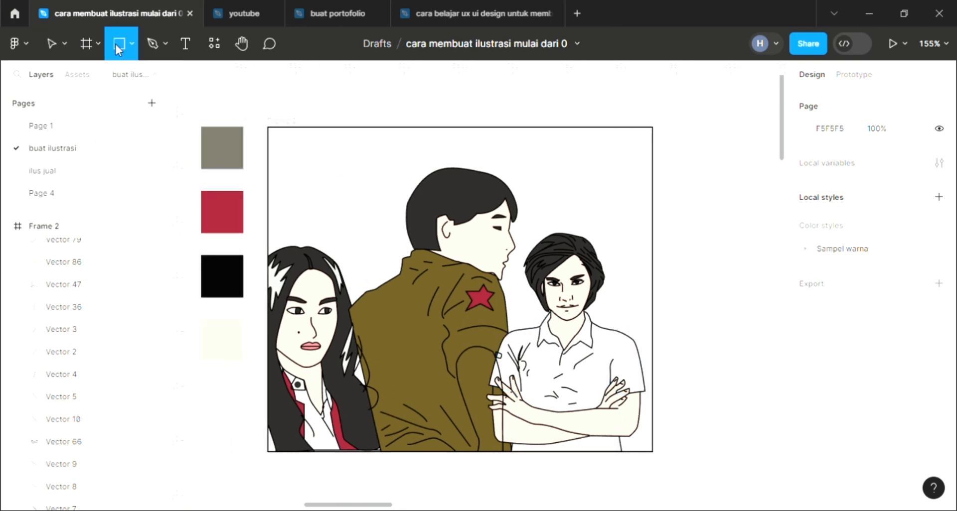
pyautogui.scroll(5, 614, 385)
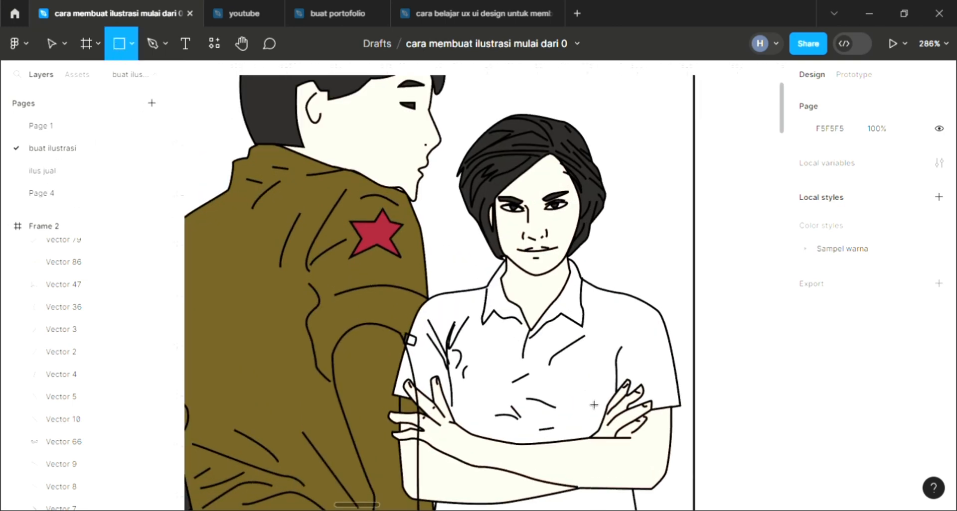
pyautogui.moveTo(566, 377)
pyautogui.mouseDown()
pyautogui.moveTo(605, 421)
pyautogui.moveTo(594, 422)
pyautogui.moveTo(602, 418)
pyautogui.mouseUp()
pyautogui.scroll(-3, 638, 404)
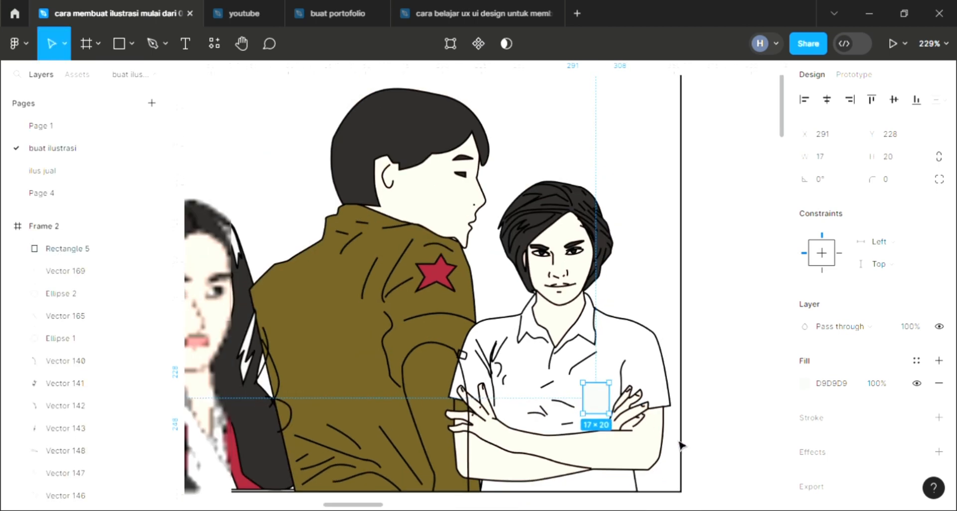
pyautogui.click(939, 417)
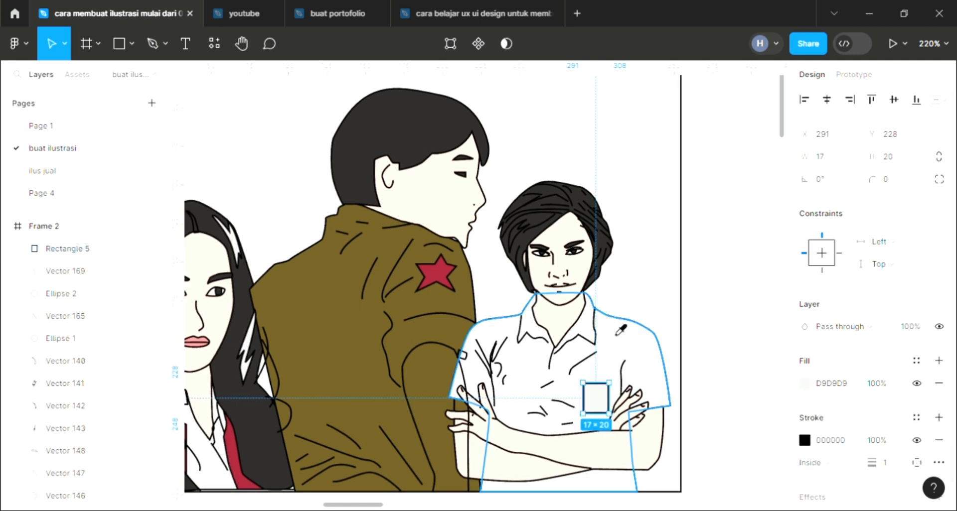
pyautogui.click(651, 287)
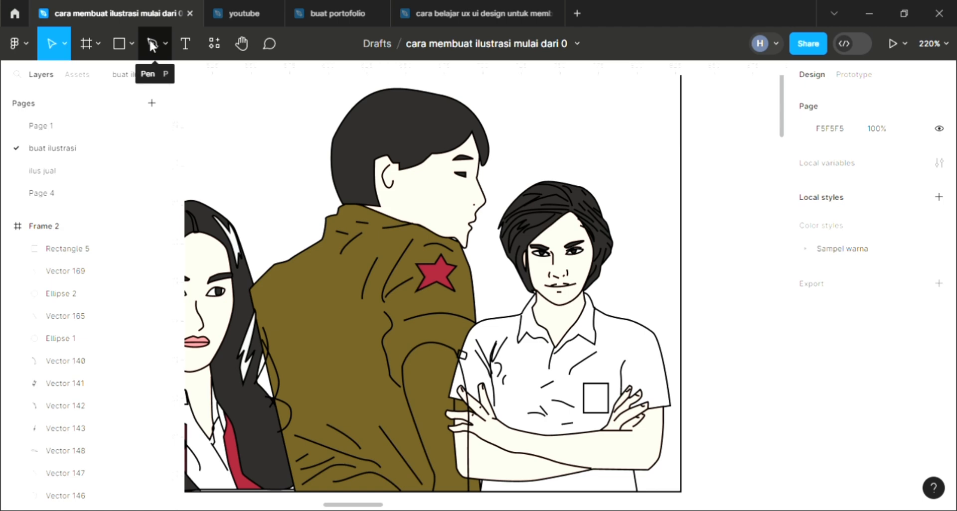
# Add a text layer with the artist's name beside the short-haired person's shoulder, in Inter Regular 12.
pyautogui.click(186, 45)
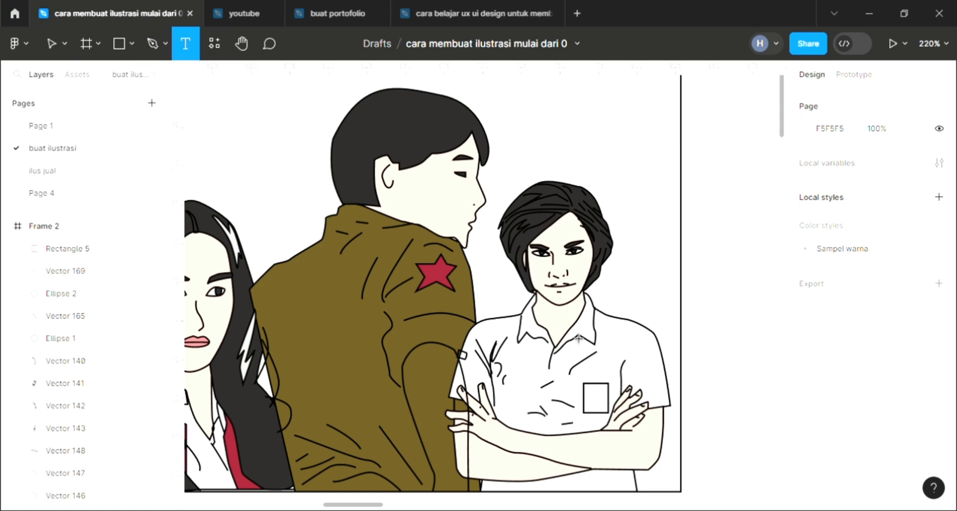
pyautogui.scroll(5, 608, 232)
pyautogui.click(601, 229)
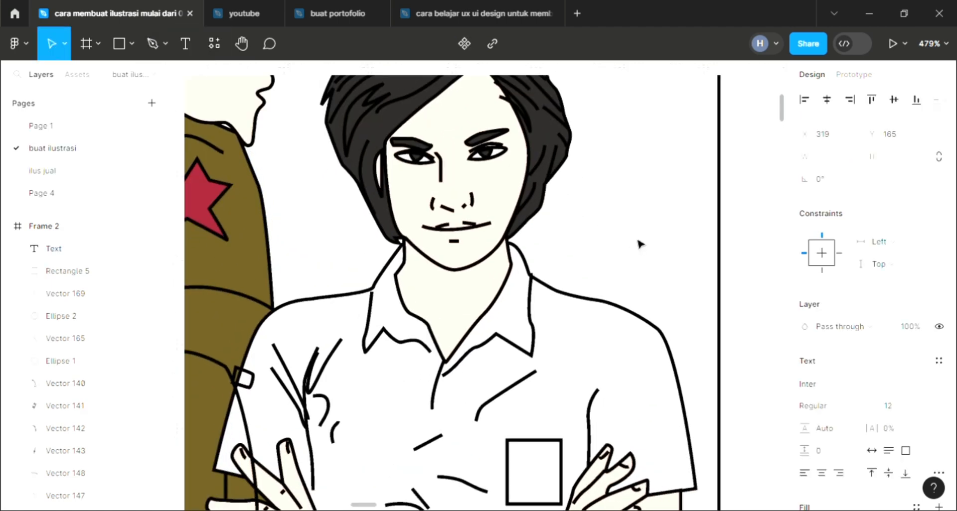
pyautogui.write('hendrizvd')
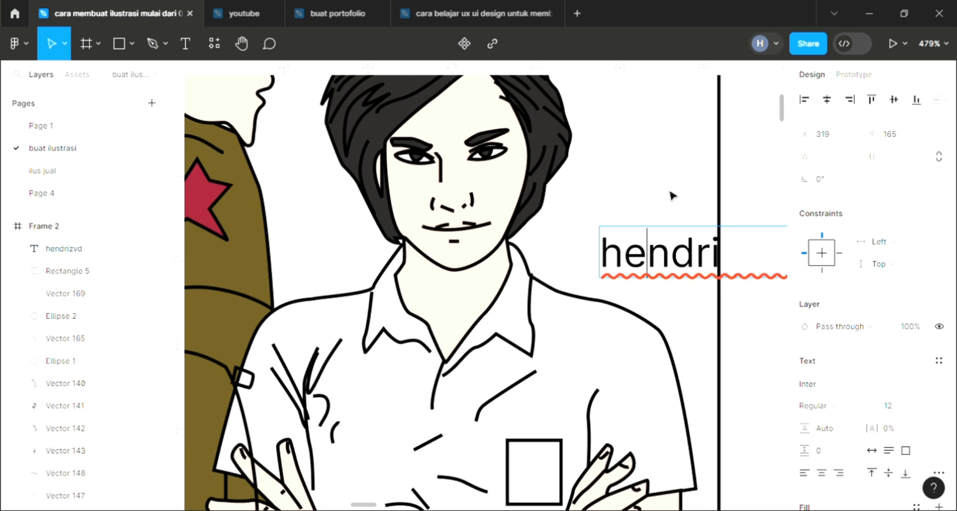
pyautogui.press('Escape')
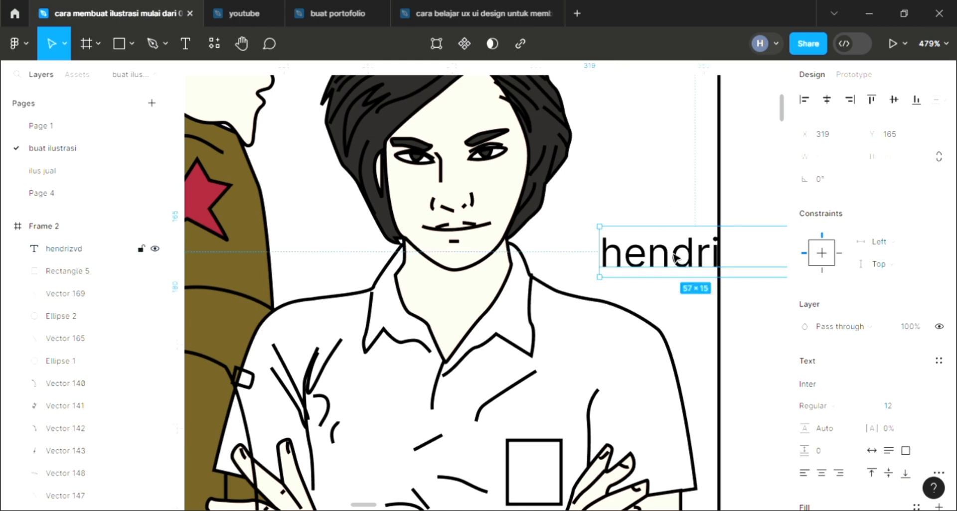
# Try to fit the name text over the short-haired person's shirt pocket at font size 11.
pyautogui.moveTo(676, 256); pyautogui.dragTo(584, 431)
pyautogui.scroll(-3, 584, 432)
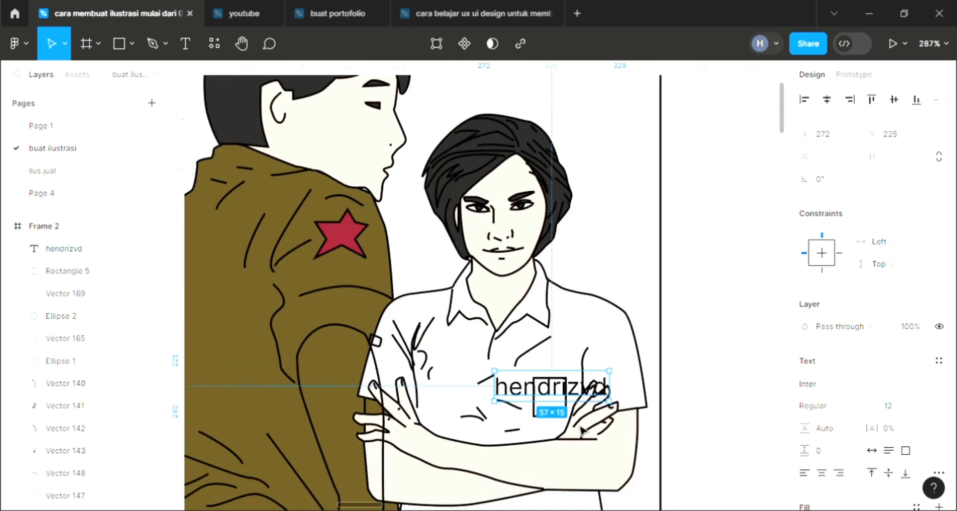
pyautogui.click(926, 408)
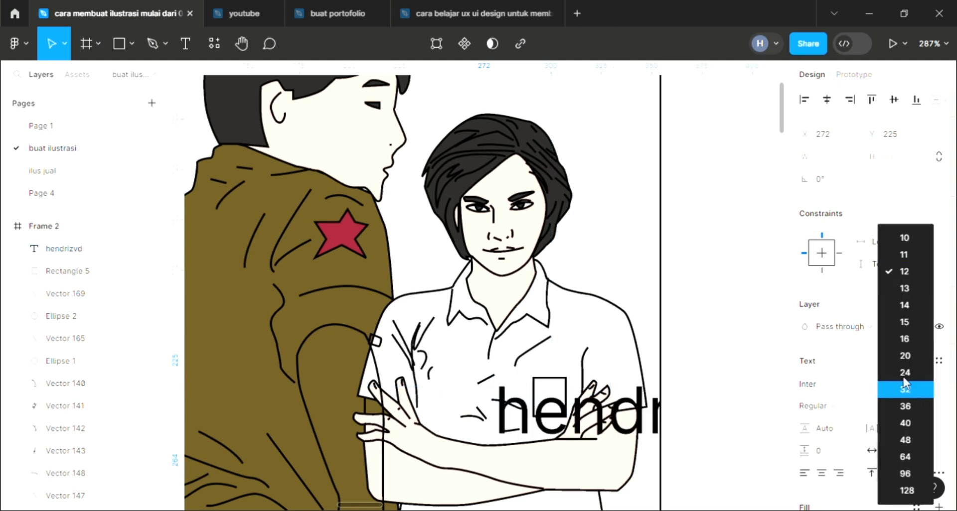
pyautogui.click(901, 235)
pyautogui.scroll(5, 510, 394)
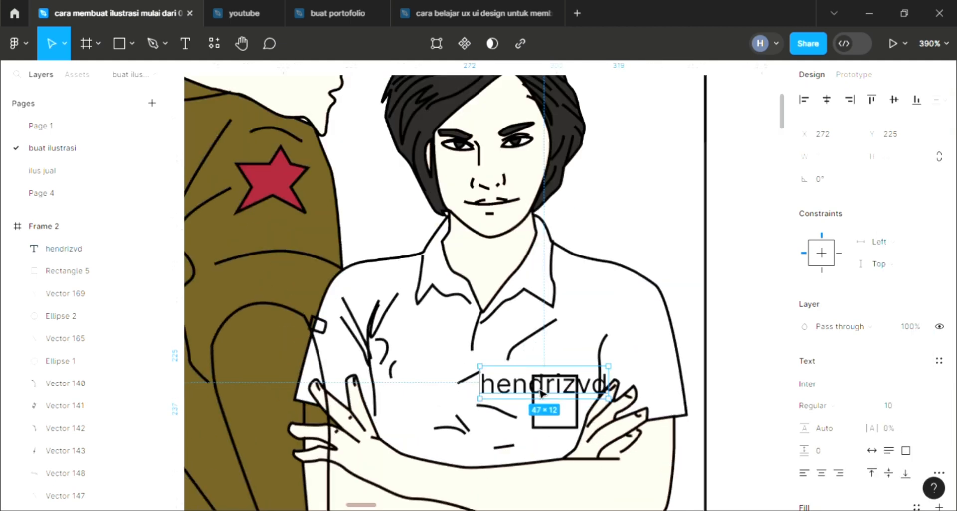
pyautogui.click(925, 407)
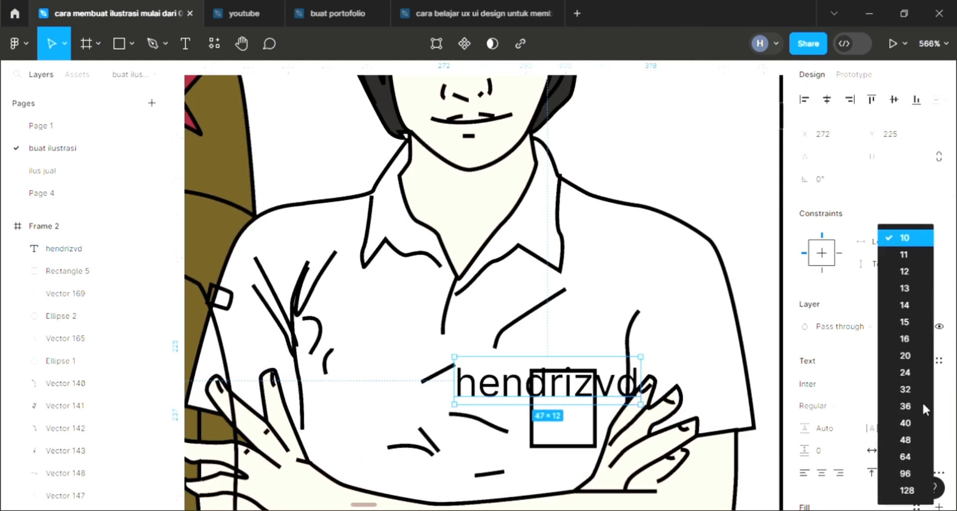
pyautogui.click(917, 254)
pyautogui.click(914, 244)
pyautogui.click(618, 396)
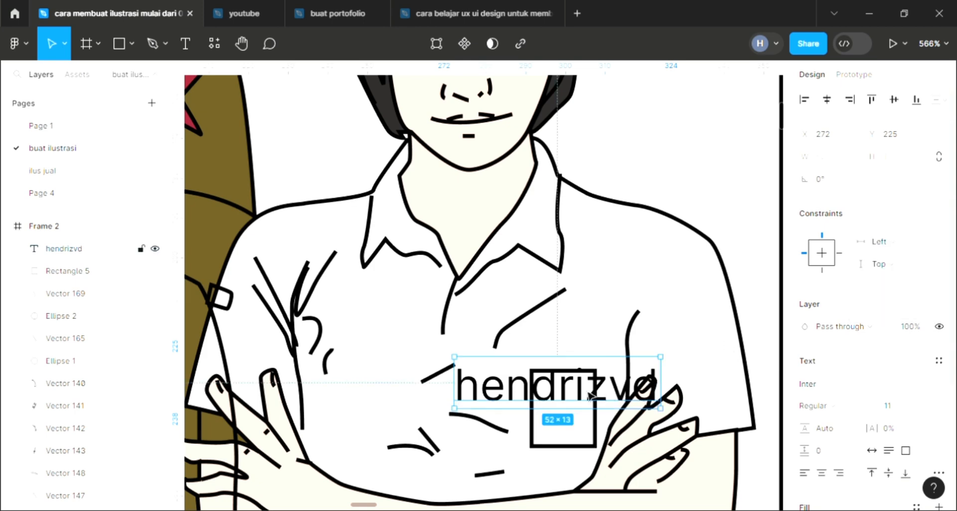
pyautogui.moveTo(589, 395); pyautogui.dragTo(641, 323)
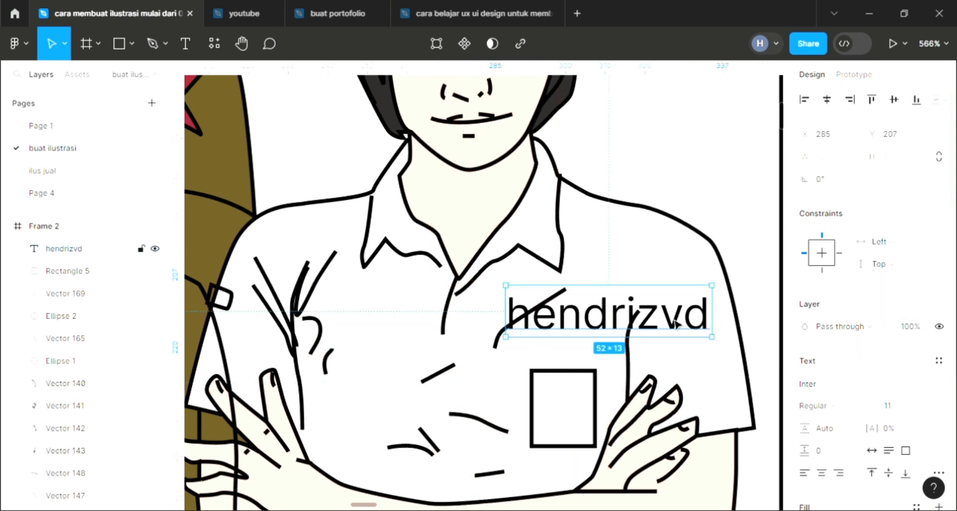
# Replace the name text with a new text layer reading "zvd" and place it over the shirt pocket.
pyautogui.scroll(-2, 643, 325)
pyautogui.press('Delete')
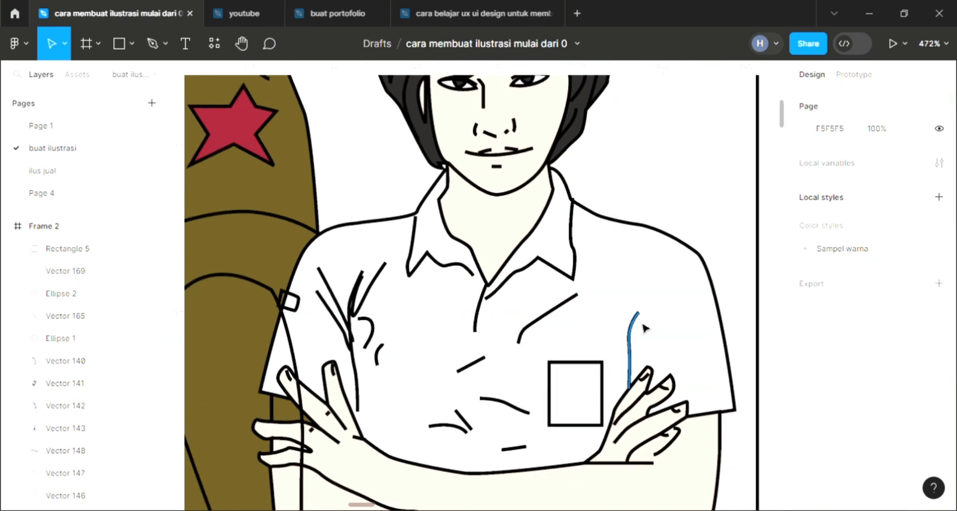
pyautogui.click(186, 43)
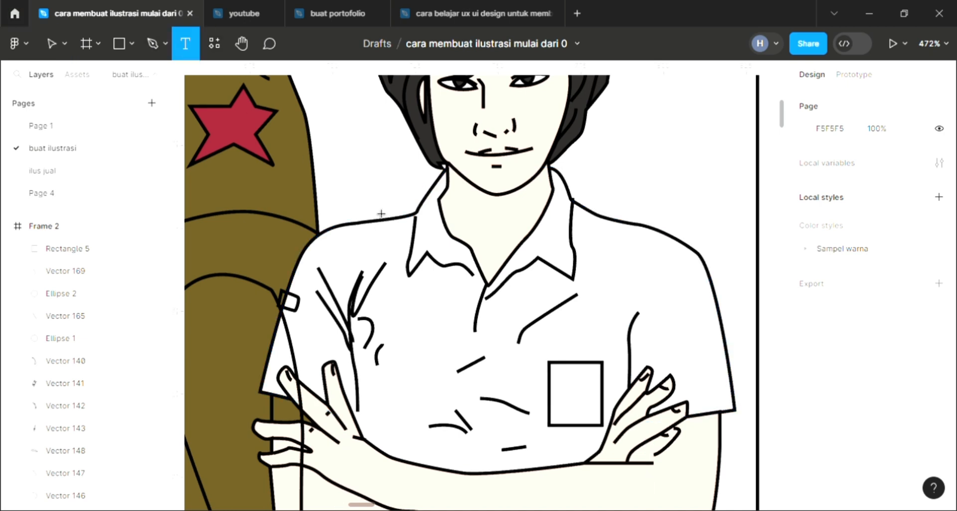
pyautogui.click(632, 193)
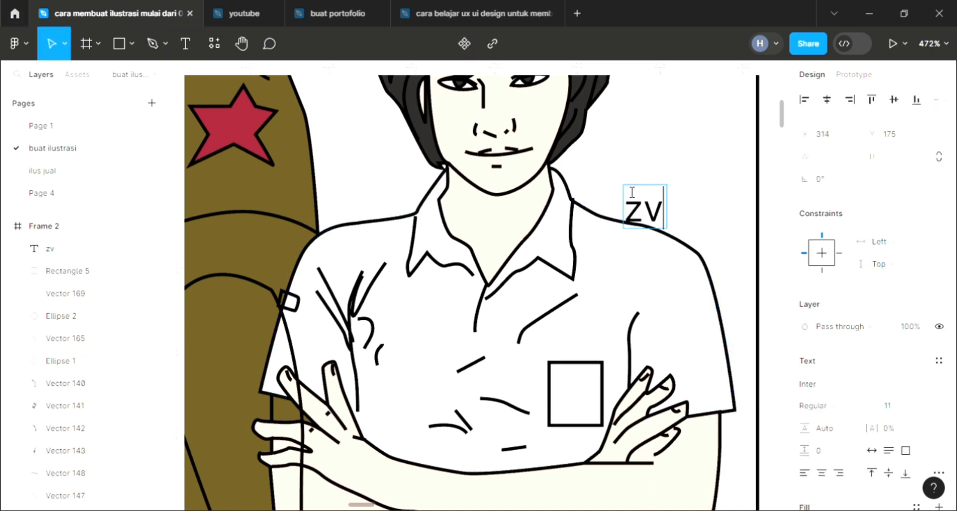
pyautogui.moveTo(680, 215); pyautogui.dragTo(598, 399)
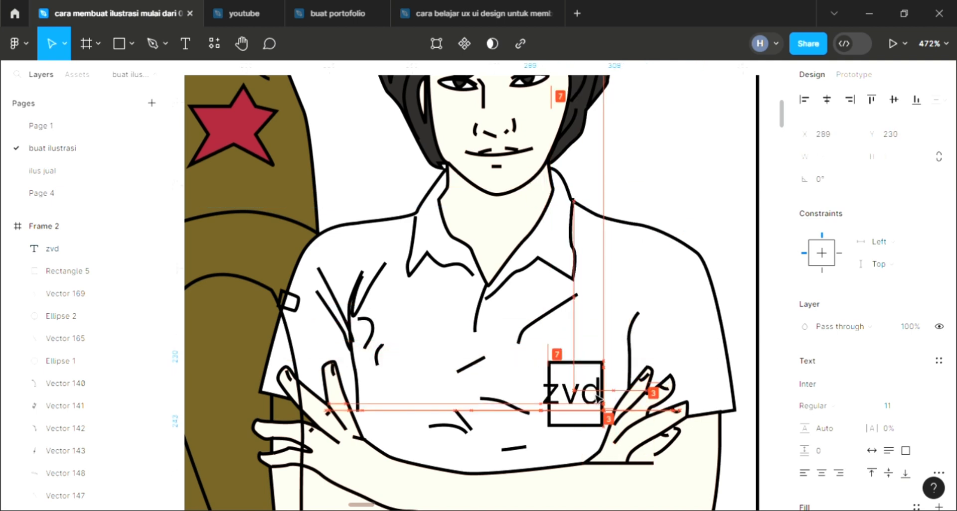
# Set the zvd text's font size to 10 and align it inside the pocket outline.
pyautogui.click(925, 408)
pyautogui.click(912, 237)
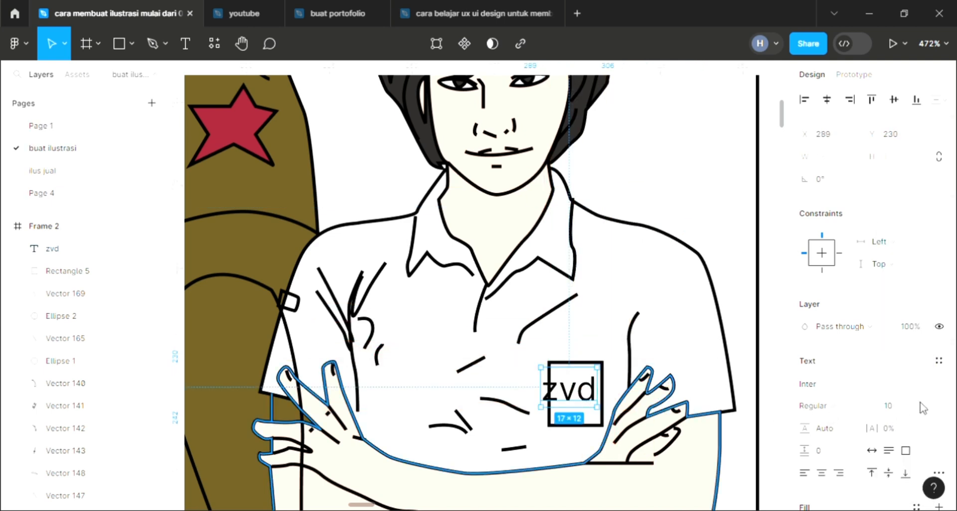
pyautogui.moveTo(580, 397); pyautogui.dragTo(584, 400)
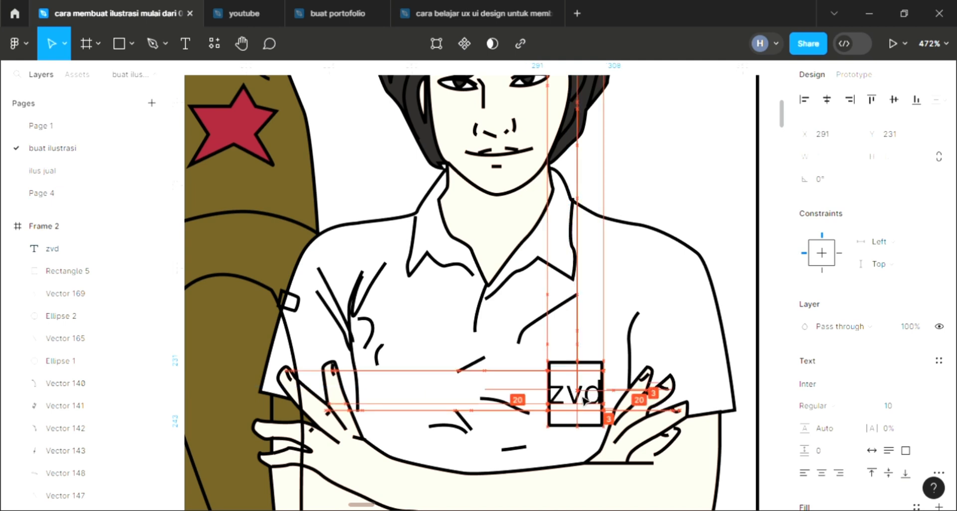
# Widen the pocket rectangle slightly and move the zvd text down to Y 232 inside it.
pyautogui.click(716, 207)
pyautogui.click(606, 375)
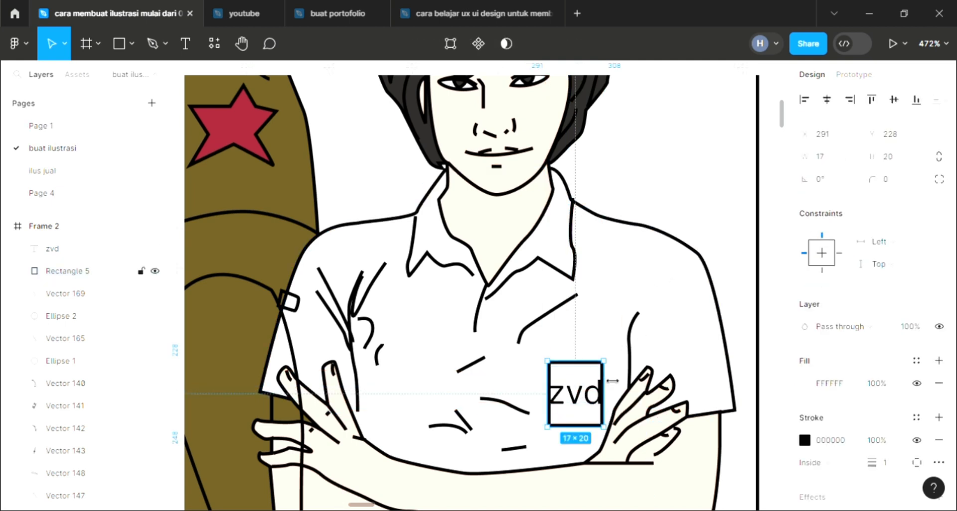
pyautogui.moveTo(618, 384); pyautogui.dragTo(619, 384)
pyautogui.click(586, 406)
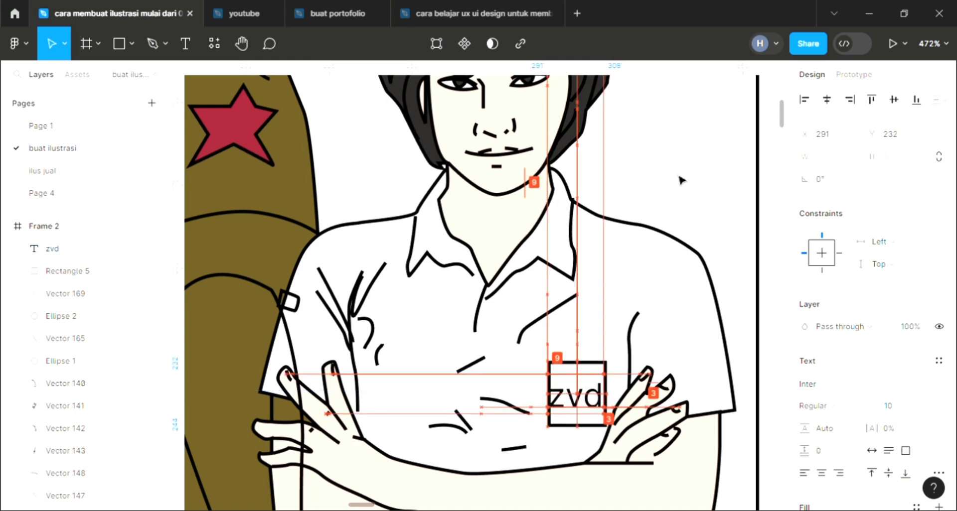
pyautogui.click(694, 146)
# Add a fill to the man's arm outline and sample the skin colour FFE2D3 for it from the artwork.
pyautogui.scroll(-3, 695, 146)
pyautogui.scroll(-1, 694, 147)
pyautogui.scroll(2, 694, 152)
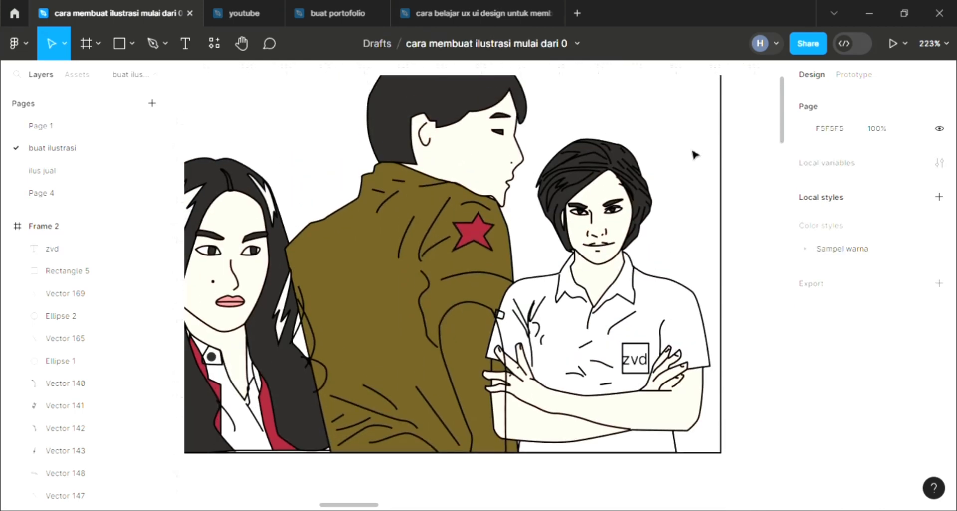
pyautogui.hscroll(-2, 693, 159)
pyautogui.scroll(2, 688, 175)
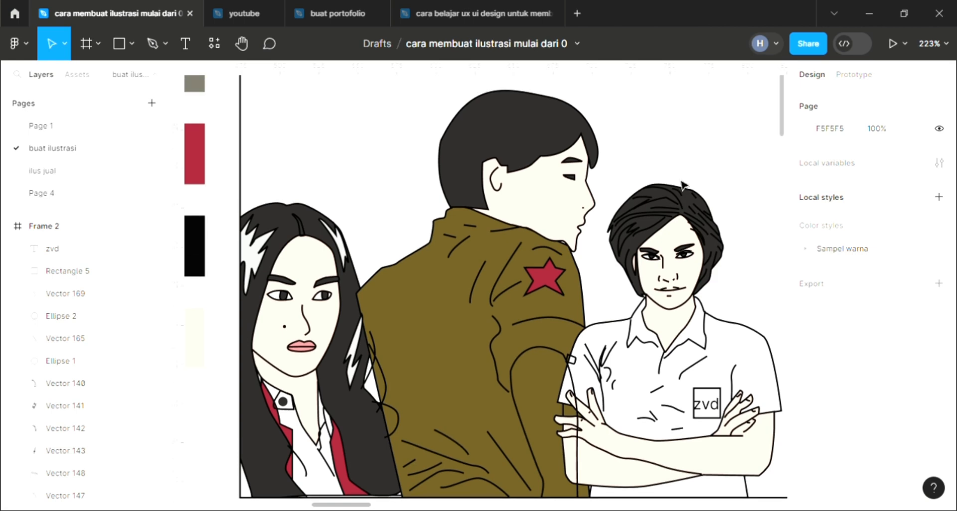
pyautogui.scroll(-1, 538, 221)
pyautogui.scroll(2, 538, 220)
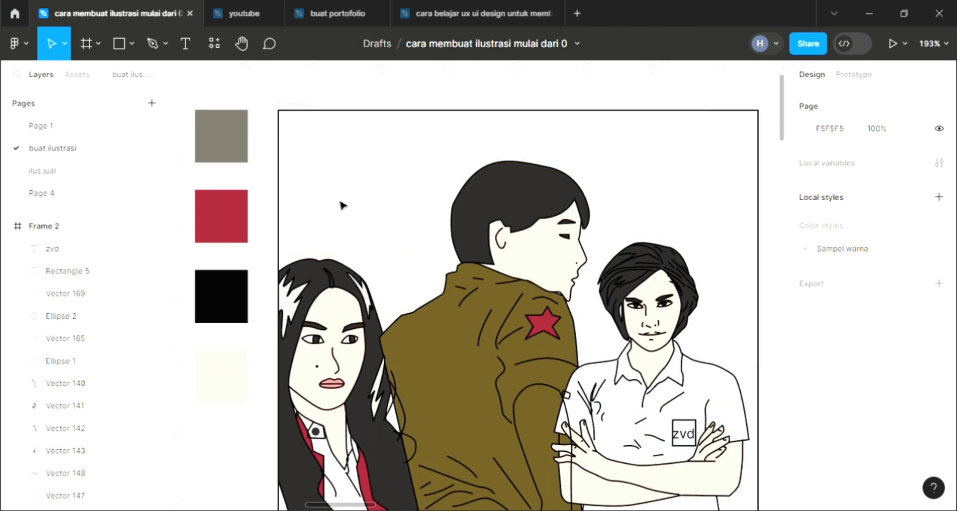
pyautogui.click(574, 484)
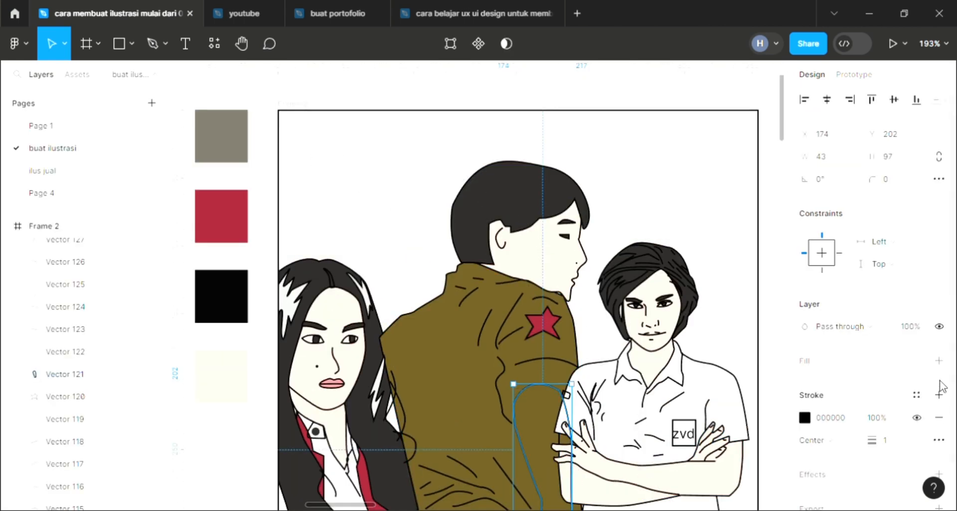
pyautogui.click(939, 360)
pyautogui.scroll(-1, 661, 383)
pyautogui.scroll(-1, 660, 383)
pyautogui.press('i')
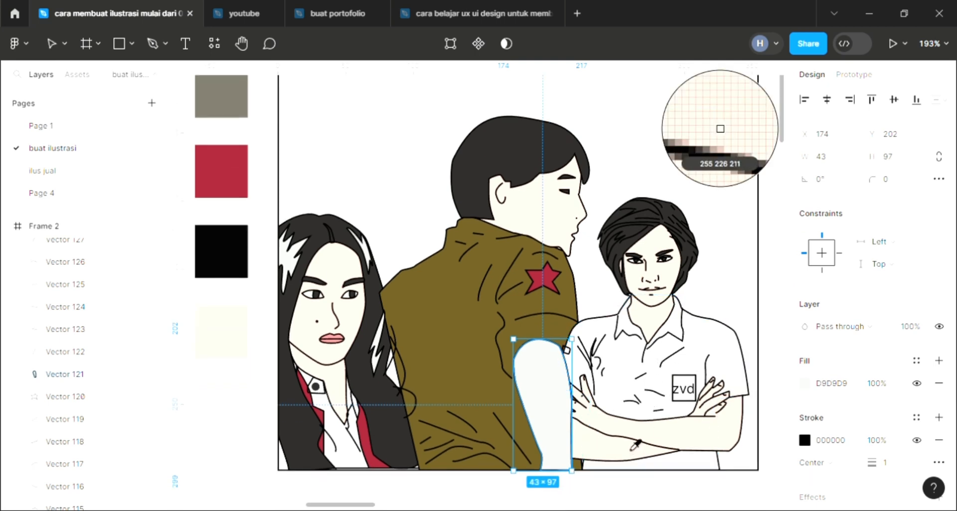
pyautogui.click(717, 124)
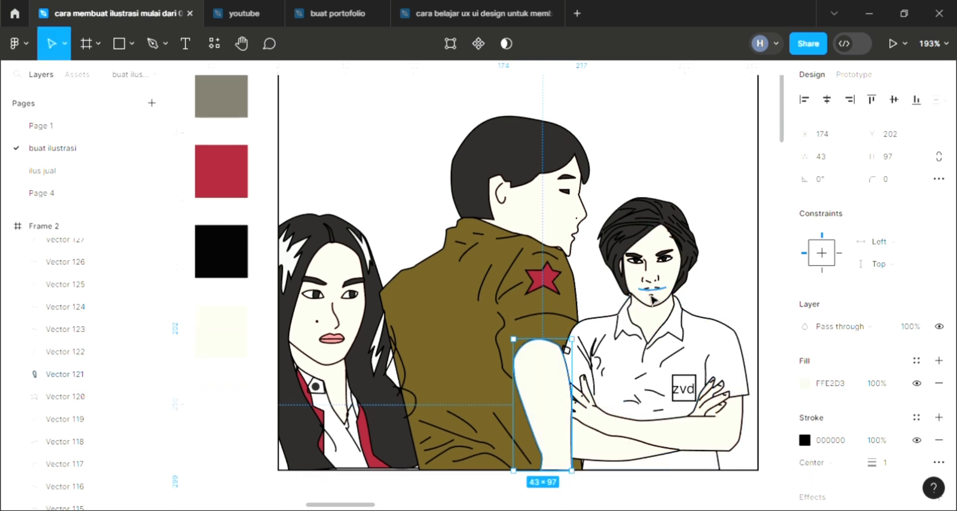
# Send the man's arm shape to the back of the layer order, followed by his olive jacket shape behind it.
pyautogui.hotkey('ctrl', 'shift', '[')
pyautogui.click(453, 300)
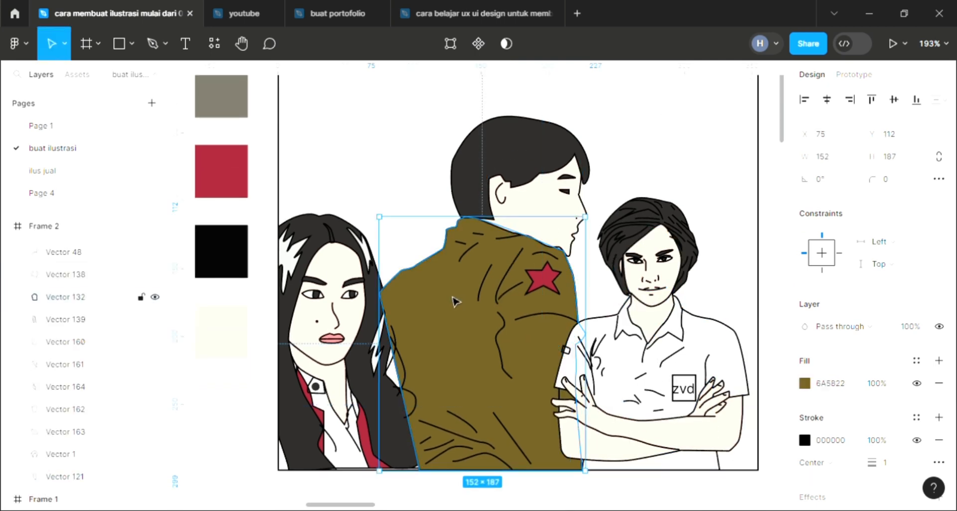
pyautogui.hotkey('ctrl', 'shift', '[')
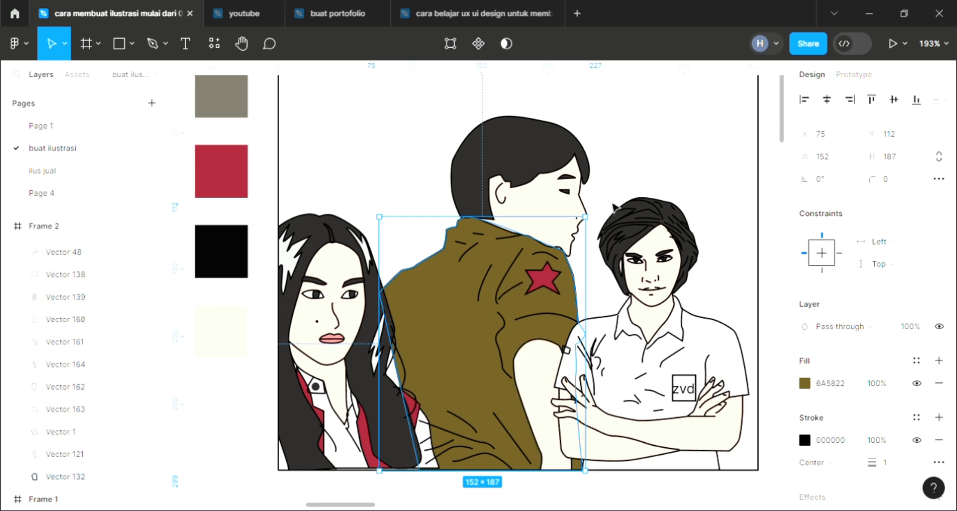
pyautogui.click(614, 208)
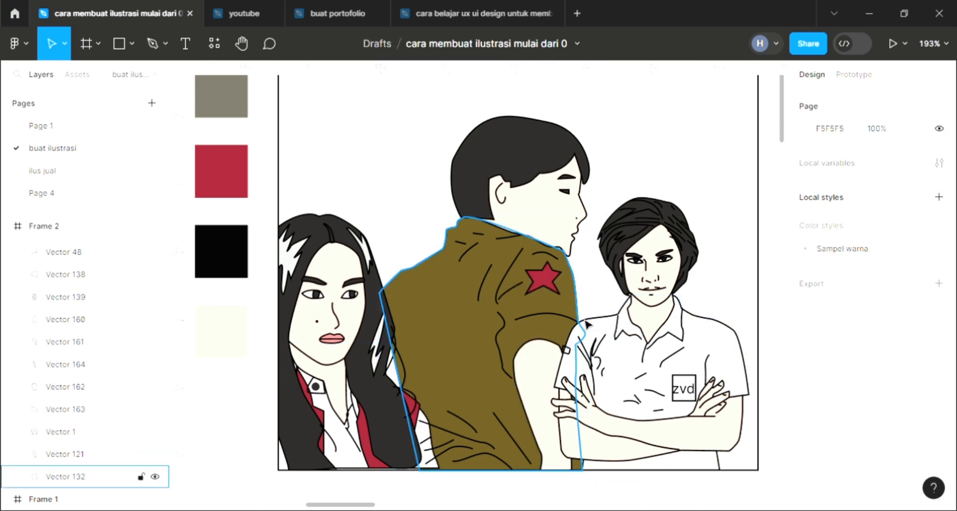
pyautogui.scroll(1, 584, 325)
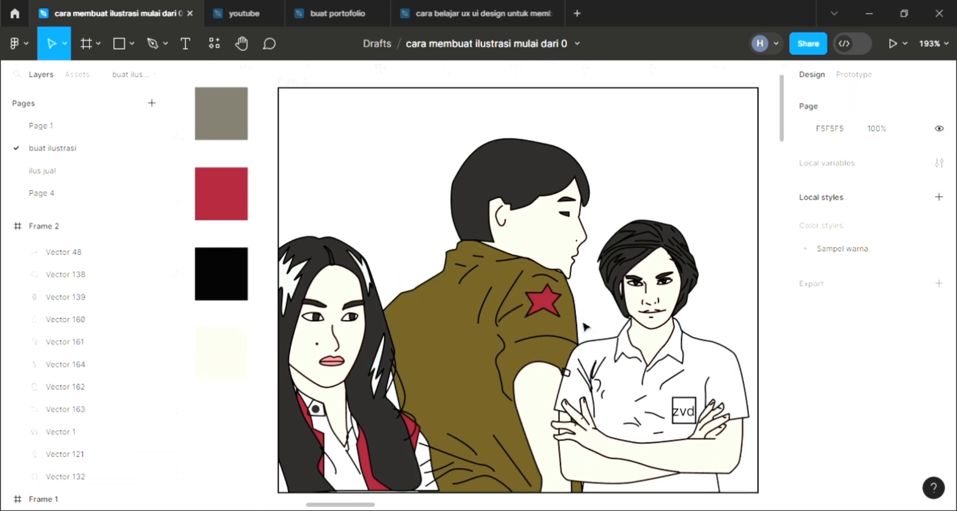
# Change Frame 2's background fill to solid blue 3C448B.
pyautogui.click(296, 84)
pyautogui.hscroll(1, 382, 258)
pyautogui.hscroll(-1, 701, 414)
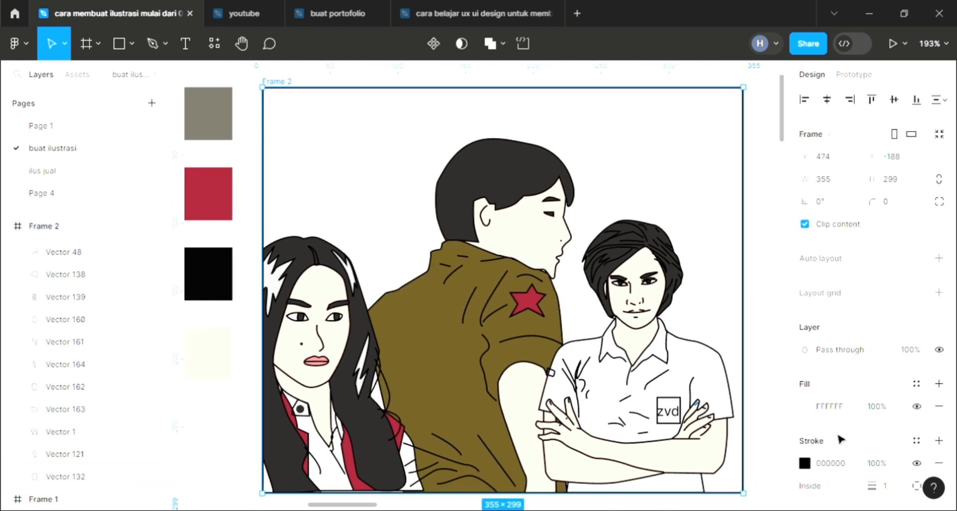
pyautogui.click(800, 406)
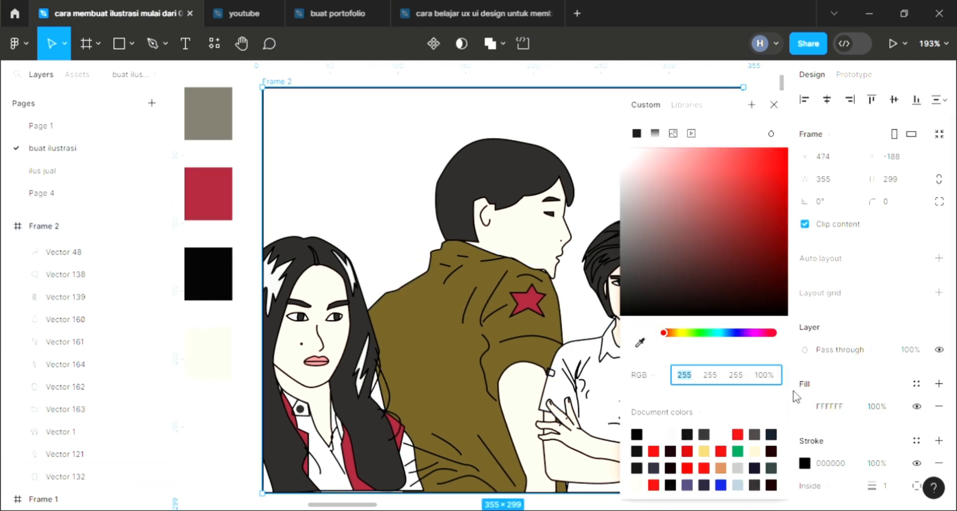
pyautogui.click(752, 186)
pyautogui.click(714, 224)
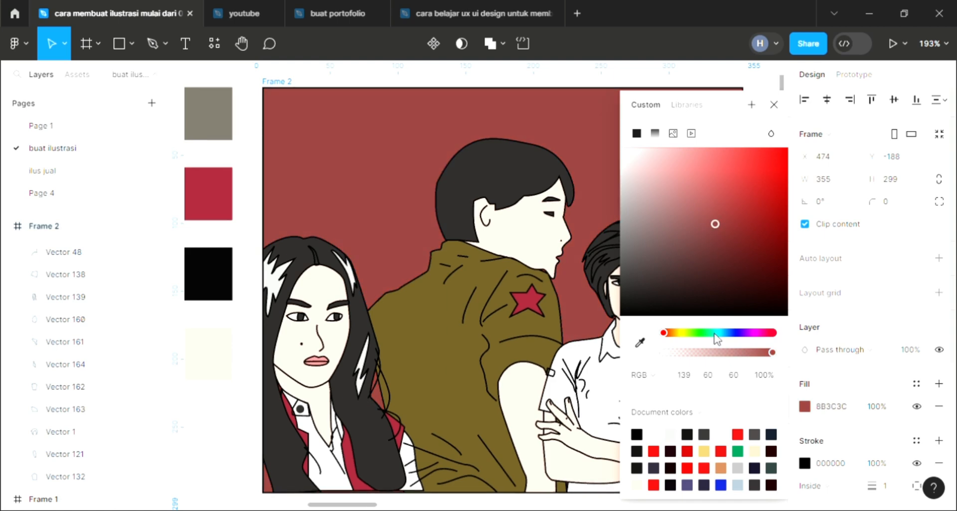
pyautogui.click(714, 332)
pyautogui.click(734, 332)
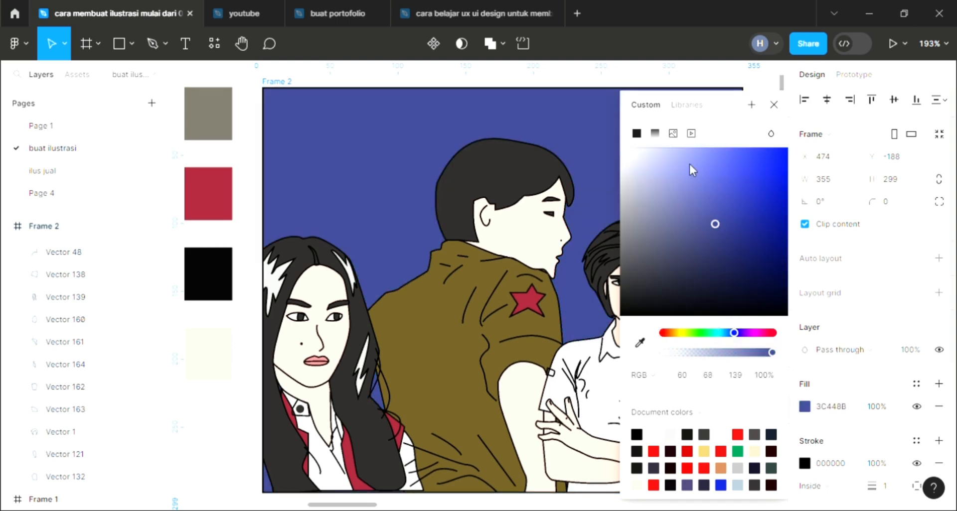
# Convert Frame 2's background to a linear gradient and change its first colour stop to bright pink.
pyautogui.click(653, 133)
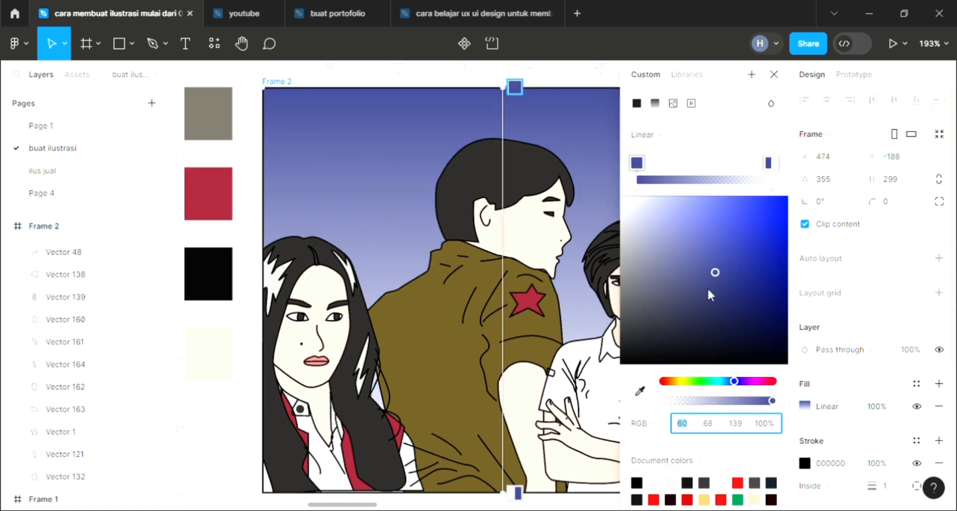
pyautogui.moveTo(711, 385); pyautogui.dragTo(687, 385)
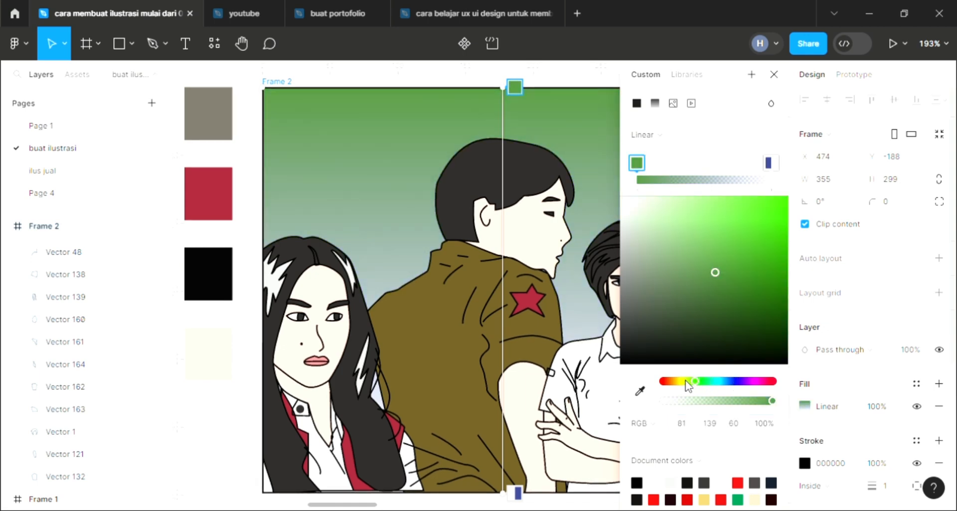
pyautogui.moveTo(766, 383)
pyautogui.mouseDown()
pyautogui.moveTo(755, 382)
pyautogui.moveTo(768, 381)
pyautogui.mouseUp()
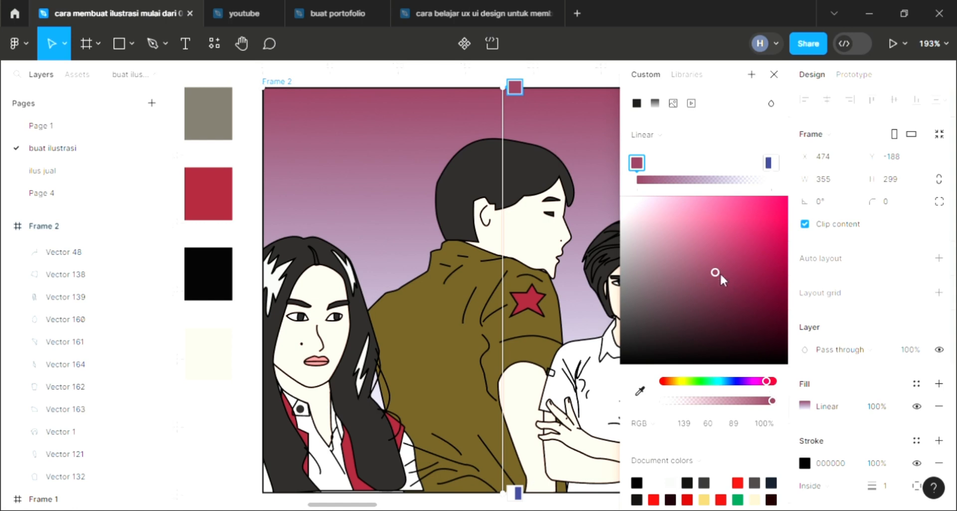
pyautogui.moveTo(721, 277); pyautogui.dragTo(721, 219)
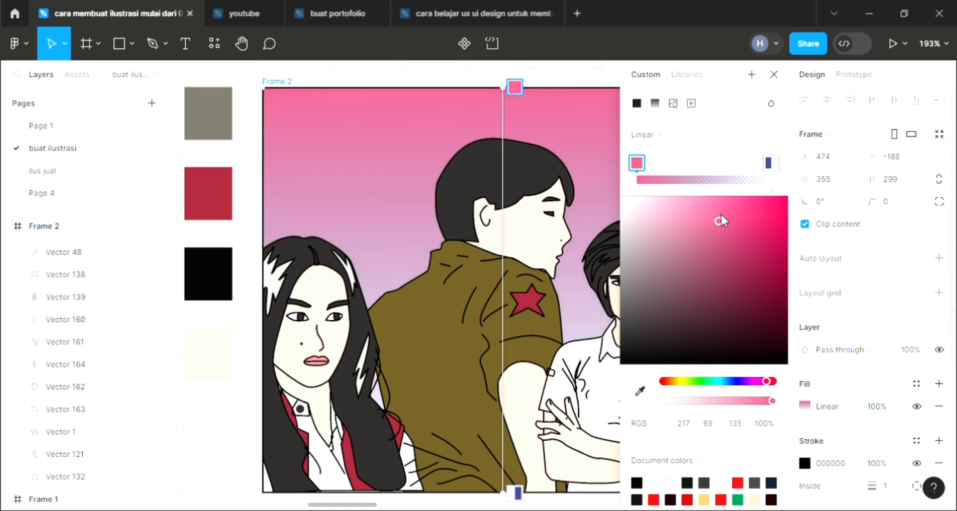
pyautogui.click(774, 74)
# Add the text "ancika" over the pink background in the upper-left area of Frame 2.
pyautogui.scroll(-1, 707, 271)
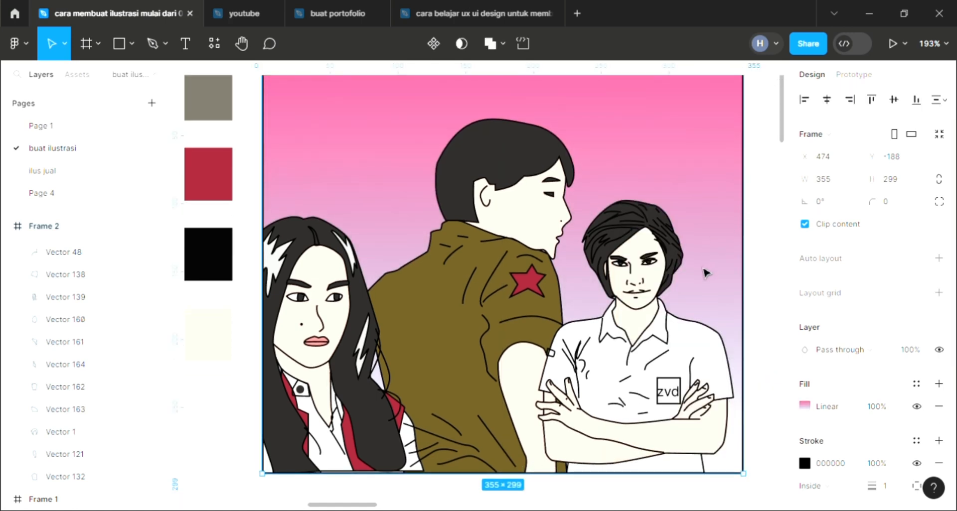
pyautogui.scroll(-1, 705, 273)
pyautogui.scroll(2, 703, 273)
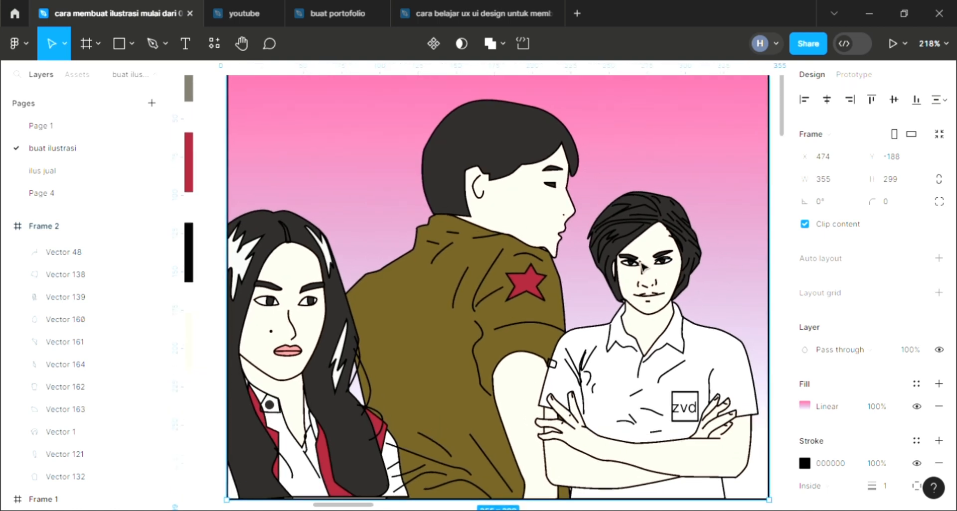
pyautogui.scroll(-3, 643, 267)
pyautogui.click(184, 43)
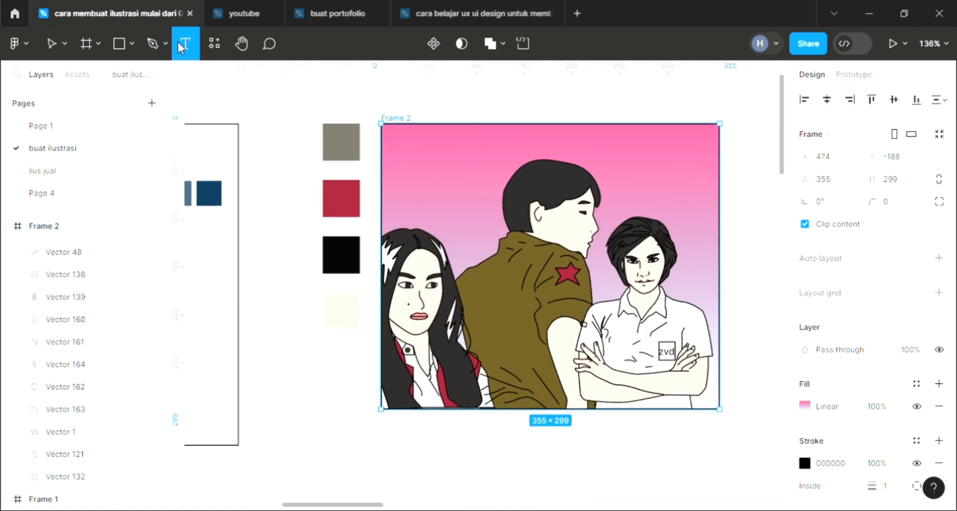
pyautogui.scroll(1, 416, 149)
pyautogui.click(420, 152)
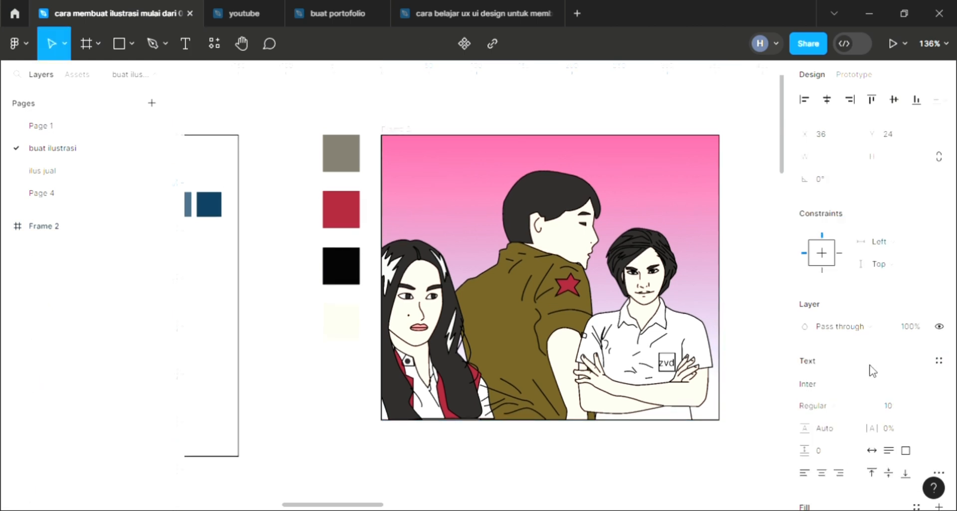
pyautogui.write('ancika')
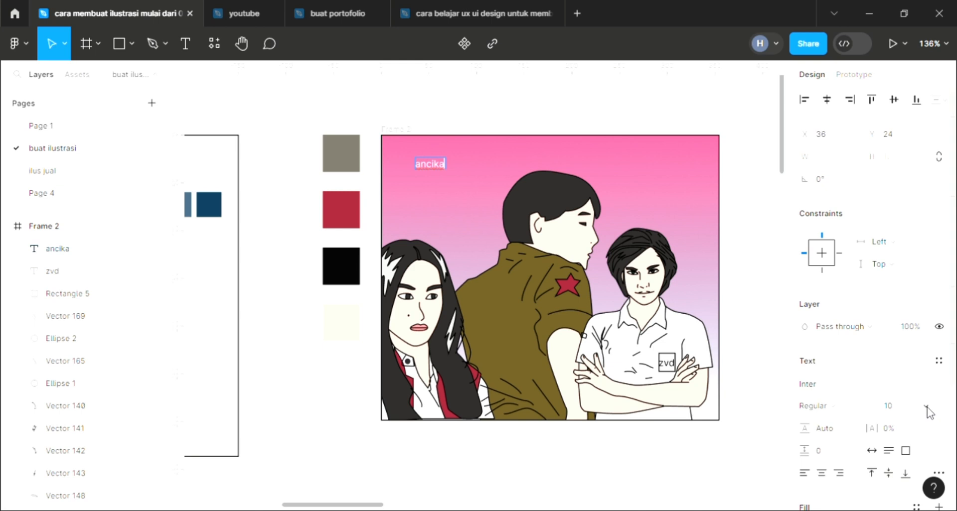
# Set the font size of the "ancika" text to 36.
pyautogui.click(927, 409)
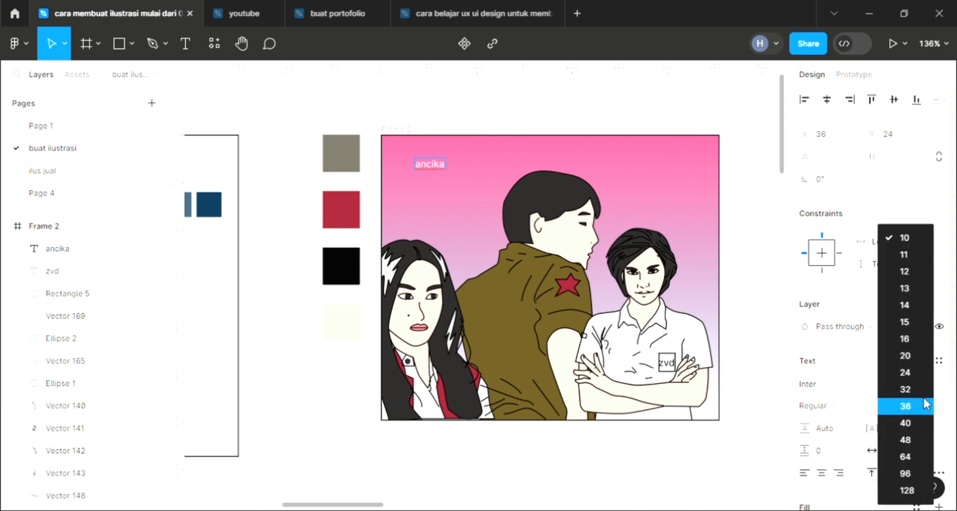
pyautogui.click(906, 455)
pyautogui.press('Escape')
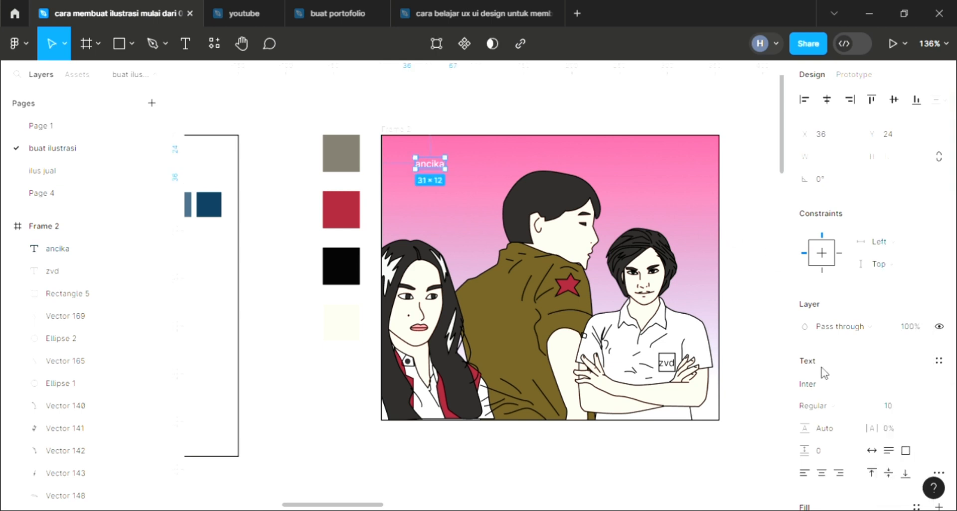
pyautogui.click(928, 409)
pyautogui.click(924, 398)
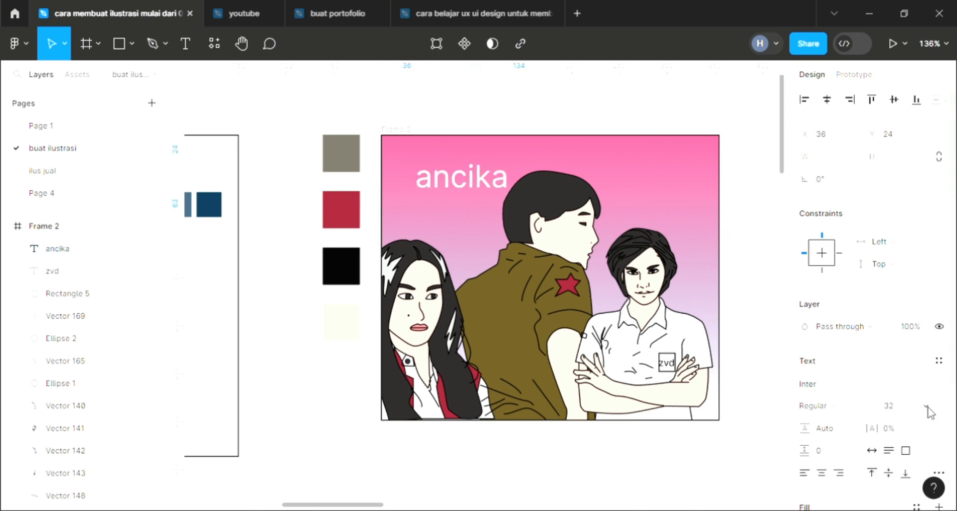
pyautogui.click(930, 413)
pyautogui.click(926, 415)
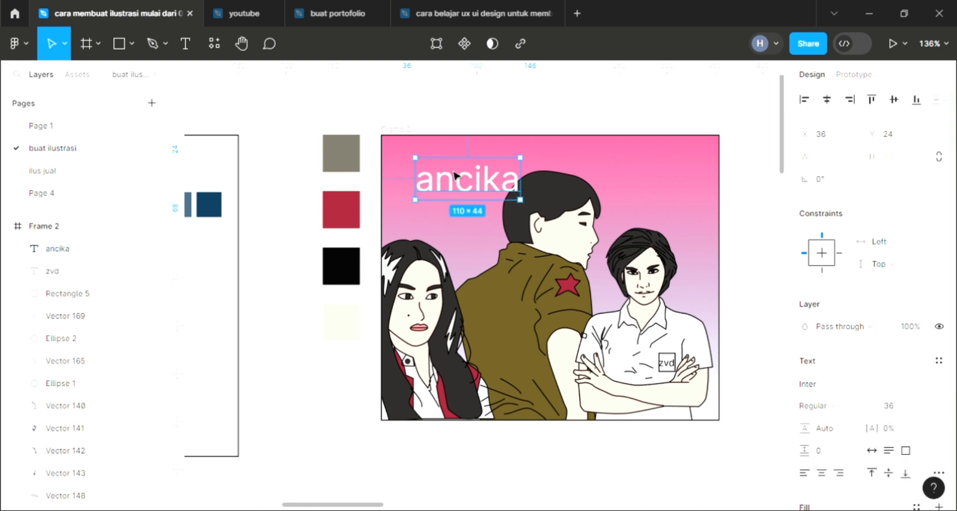
# Capitalise the title to "Ancika" and move it into Frame 2's upper-left corner, at about X 14, Y 12.
pyautogui.moveTo(458, 194); pyautogui.dragTo(445, 184)
pyautogui.doubleClick(421, 177)
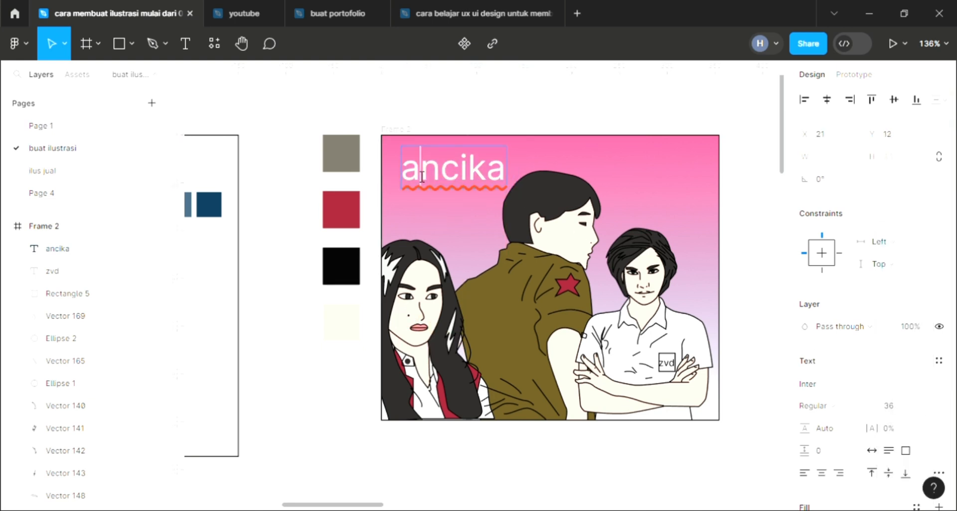
pyautogui.press('BackSpace')
pyautogui.write('A')
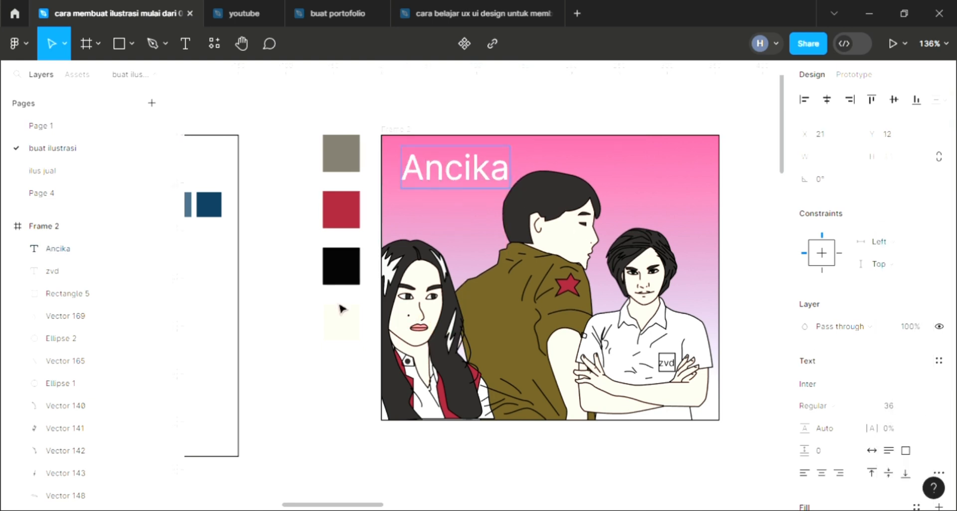
pyautogui.press('Escape')
pyautogui.moveTo(449, 185); pyautogui.dragTo(444, 186)
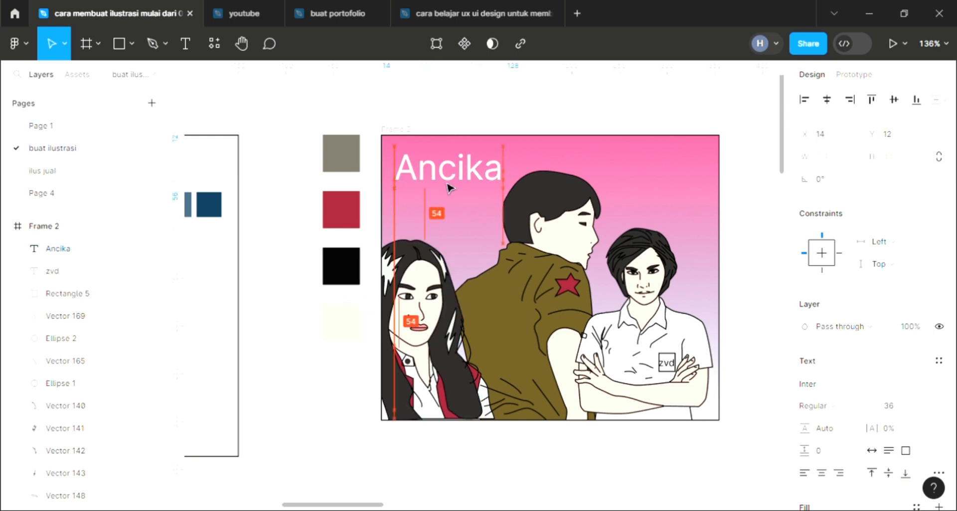
# Recolour the "Ancika" title to 040404 by sampling the black swatch beside the frame.
pyautogui.scroll(-4, 875, 408)
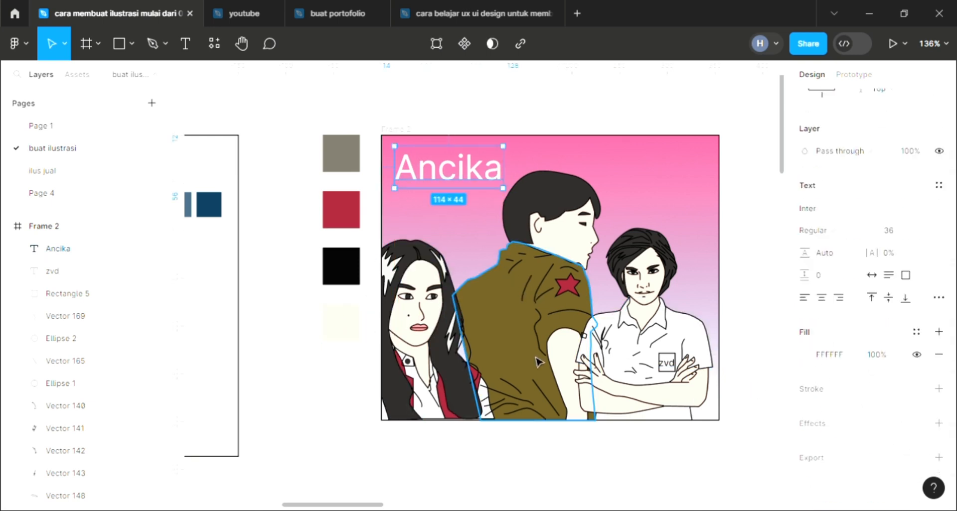
pyautogui.press('i')
pyautogui.click(349, 279)
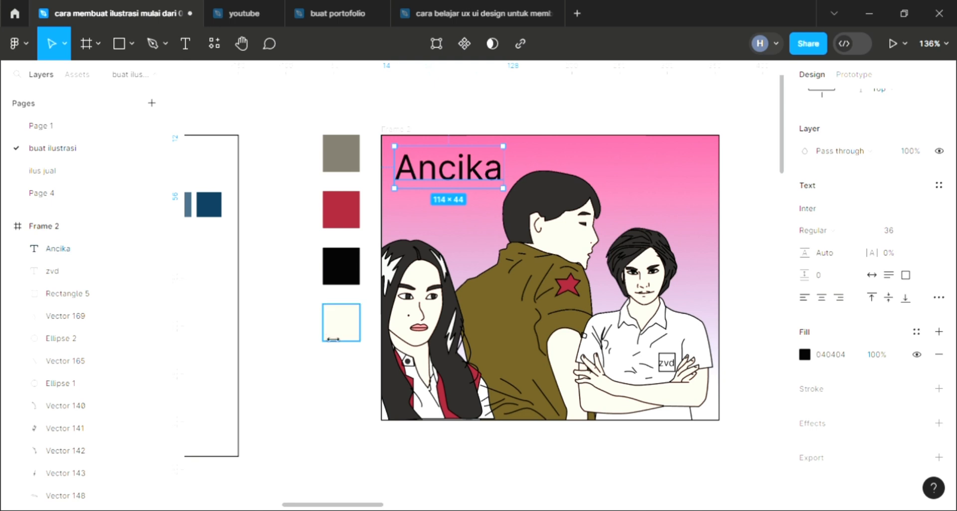
pyautogui.click(332, 339)
pyautogui.click(619, 463)
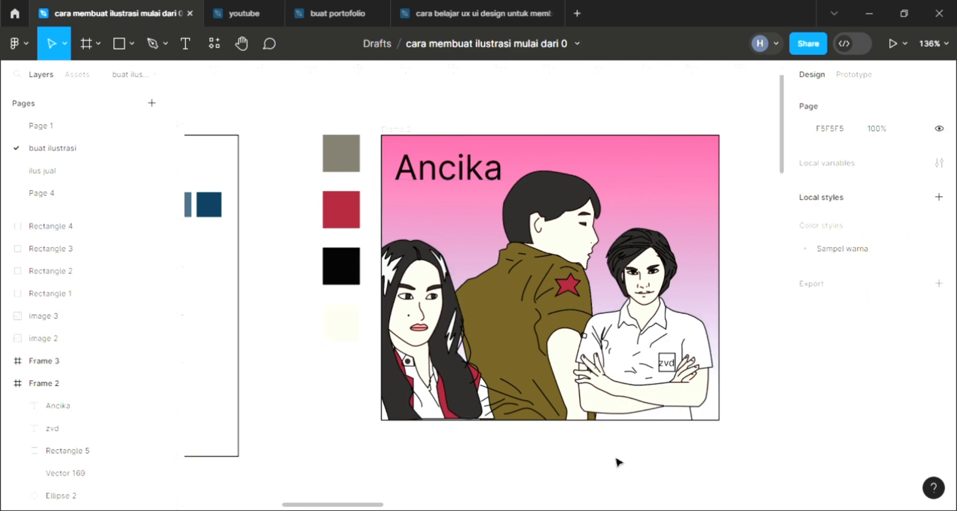
pyautogui.click(58, 406)
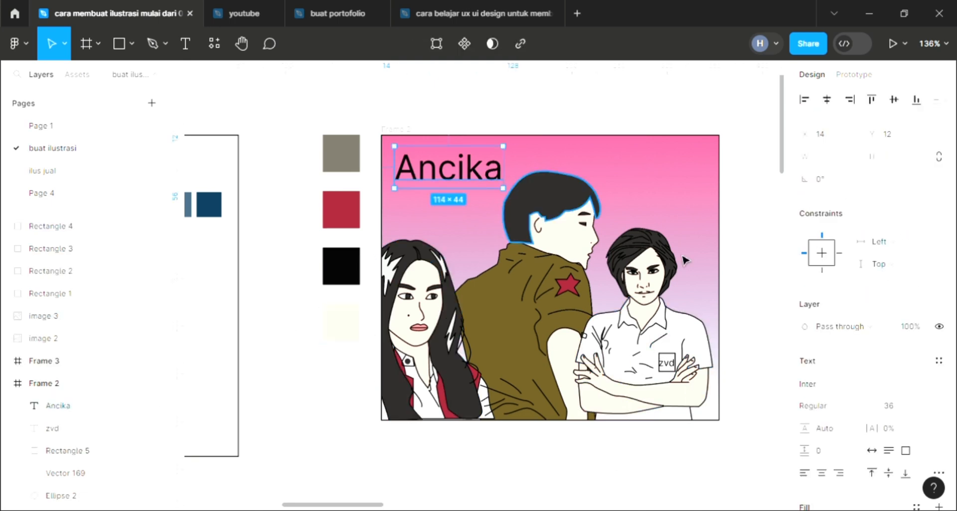
pyautogui.click(742, 269)
pyautogui.keyDown('ctrl'); pyautogui.scroll(3, 705, 225); pyautogui.keyUp('ctrl')
pyautogui.scroll(1, 537, 218)
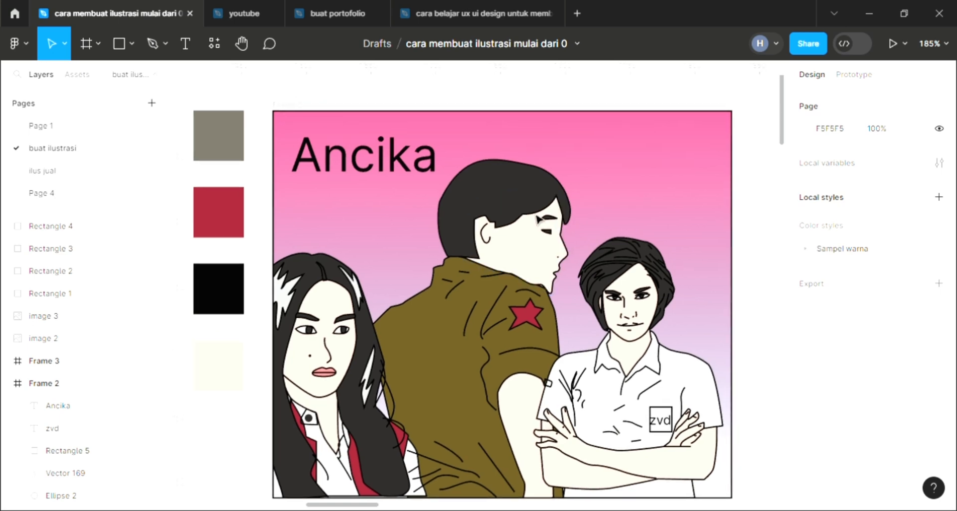
pyautogui.keyDown('ctrl'); pyautogui.scroll(1, 537, 219); pyautogui.keyUp('ctrl')
pyautogui.scroll(-1, 537, 219)
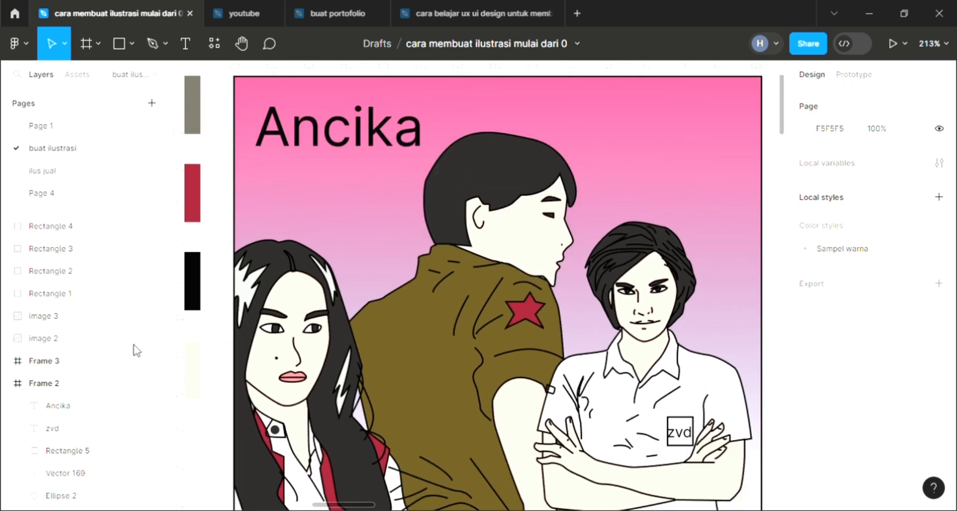